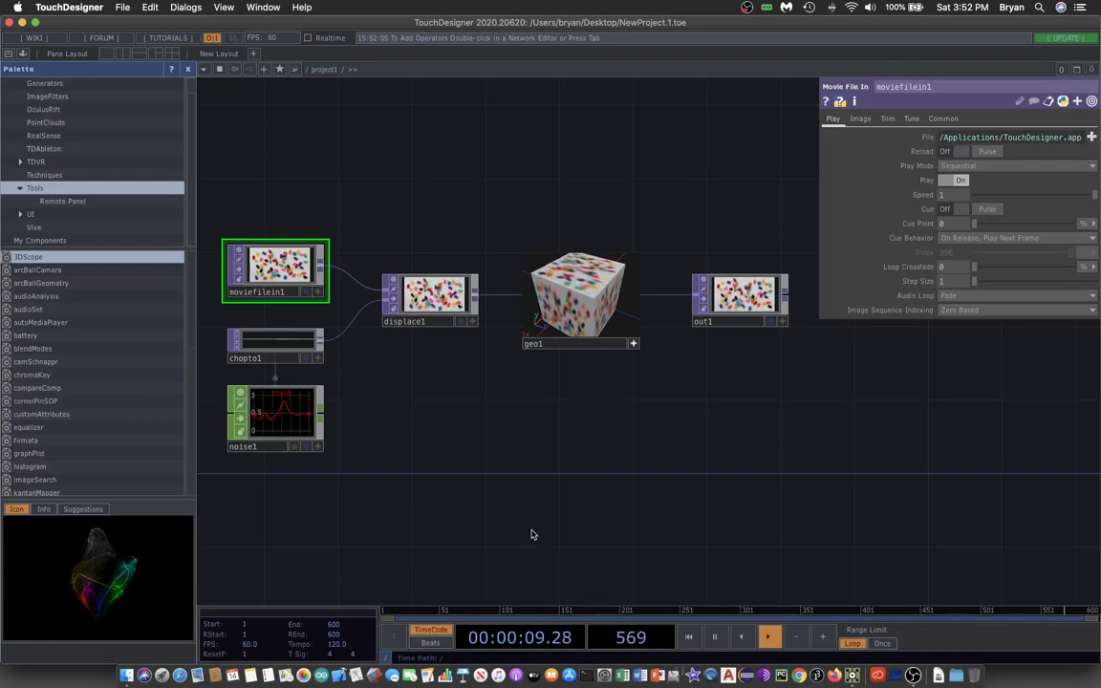
- Hide the palette and box-select moviefilein1, displace1, geo1, chopto1 and noise1, leaving out1 unselected
{"action": "left_click_drag", "start_coordinate": [490, 474], "coordinate": [517, 477]}
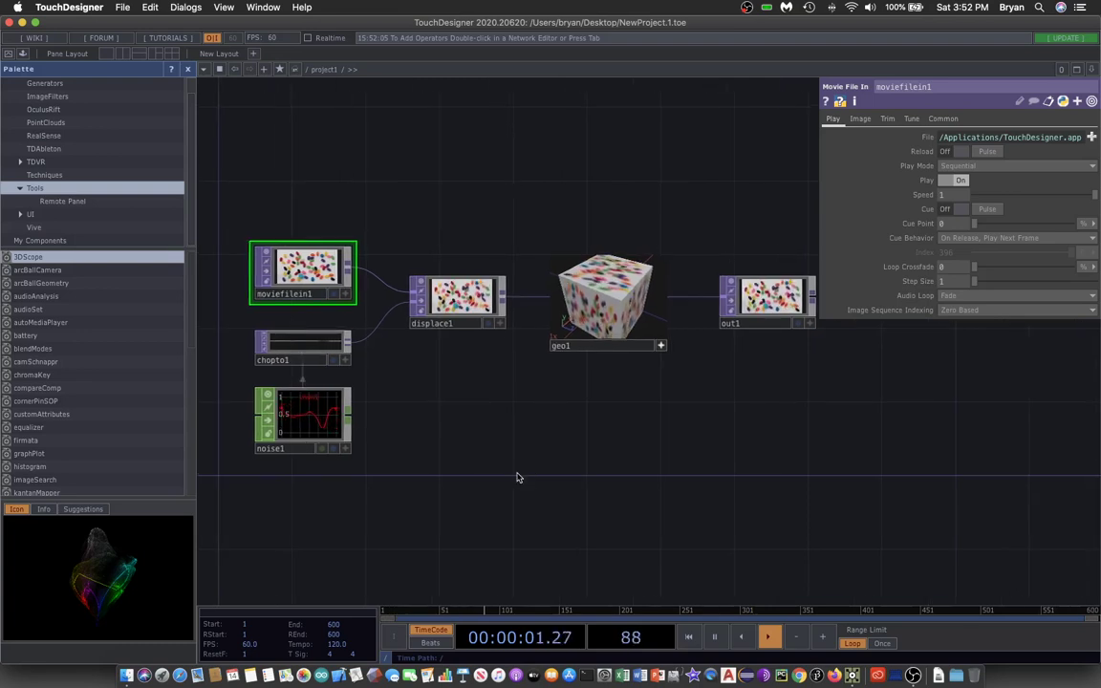
{"action": "left_click", "coordinate": [187, 69]}
{"action": "left_click_drag", "start_coordinate": [53, 170], "coordinate": [460, 487]}
- Delete the five old operators and save as LeapMotion001.toe in a new LeapMotion001 project folder
{"action": "key", "text": "Delete"}
{"action": "left_click", "coordinate": [122, 7]}
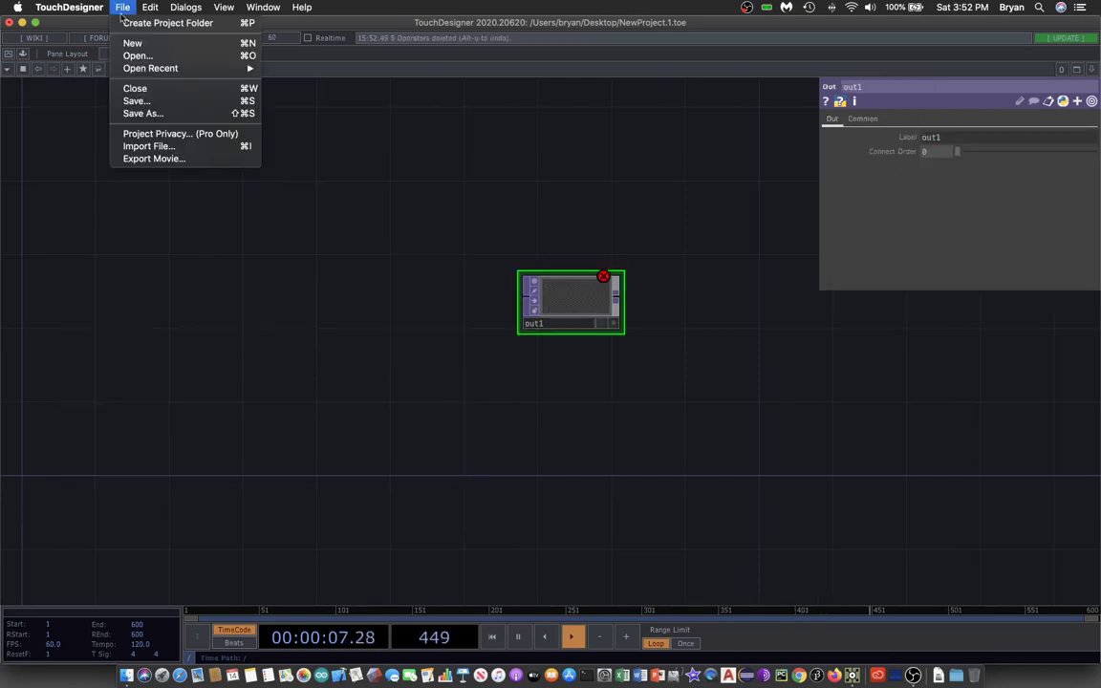
{"action": "left_click", "coordinate": [155, 22]}
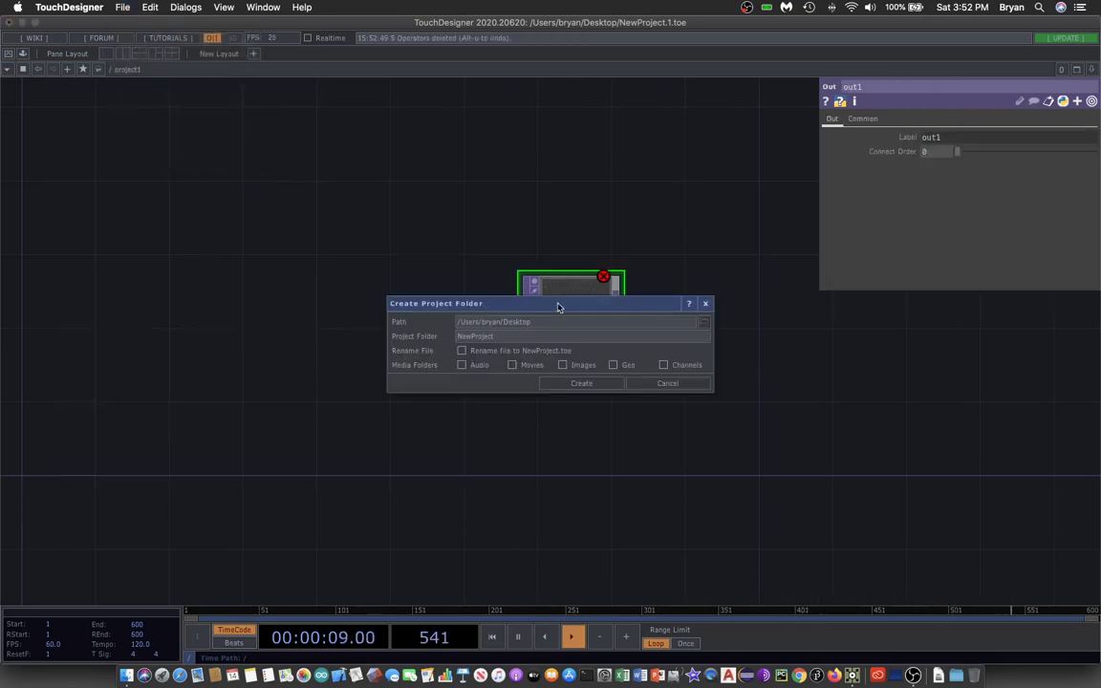
{"action": "left_click_drag", "start_coordinate": [559, 306], "coordinate": [258, 165]}
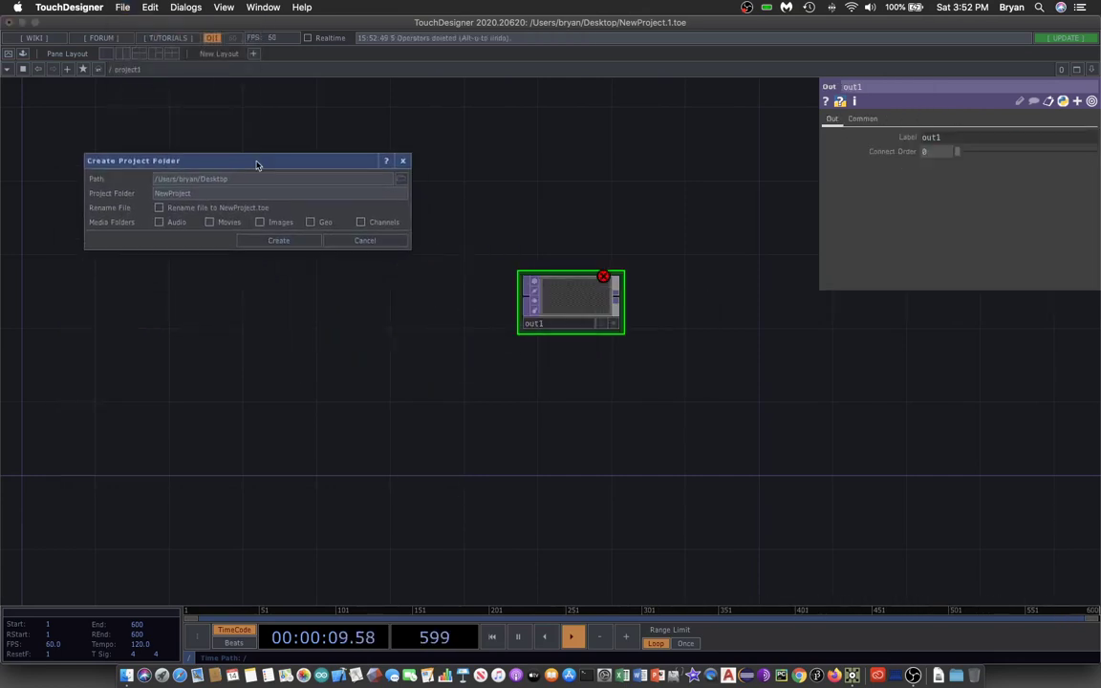
{"action": "double_click", "coordinate": [175, 194]}
{"action": "type", "text": "tes"}
{"action": "type", "text": "pMotion001"}
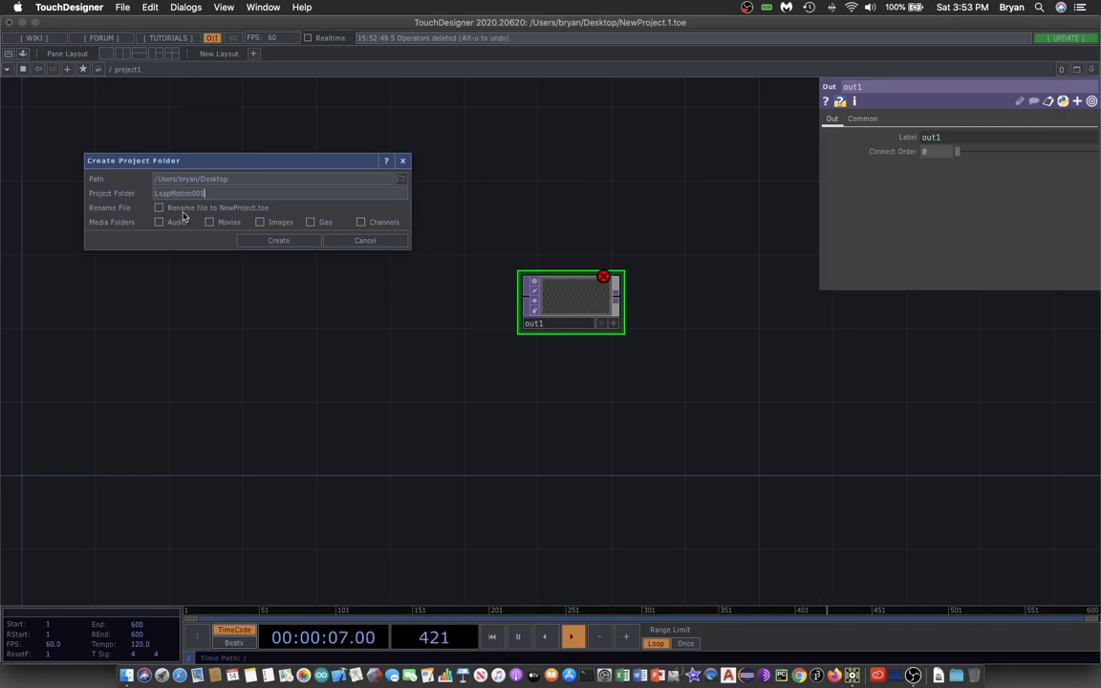
{"action": "key", "text": "Return"}
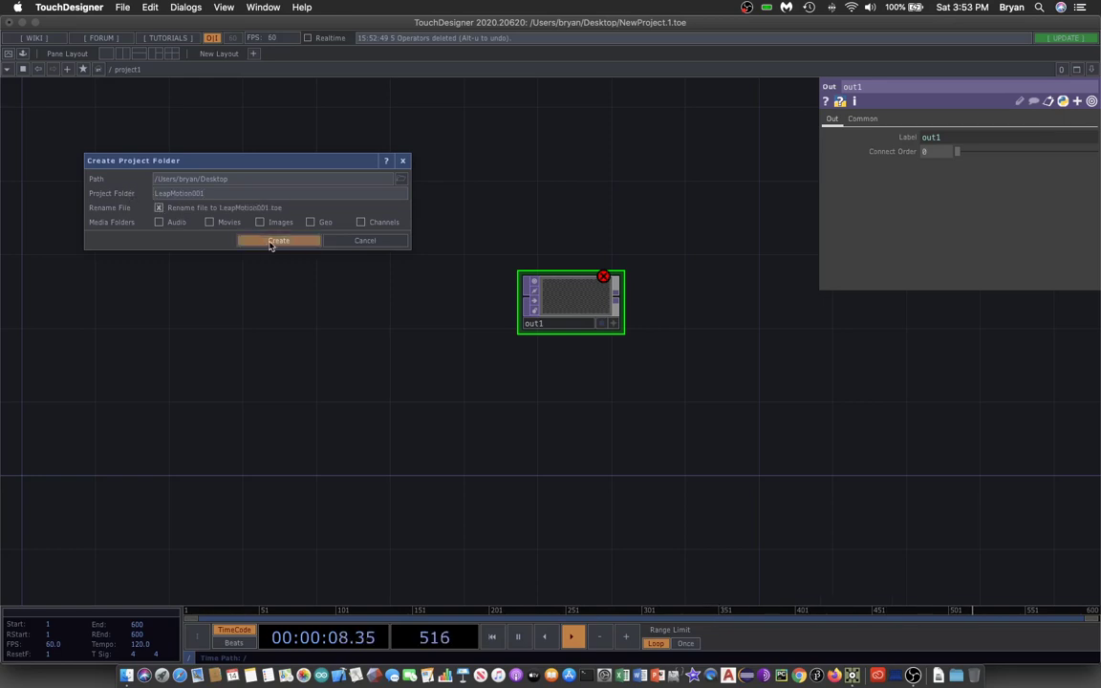
{"action": "left_click", "coordinate": [271, 242]}
{"action": "left_click", "coordinate": [632, 247]}
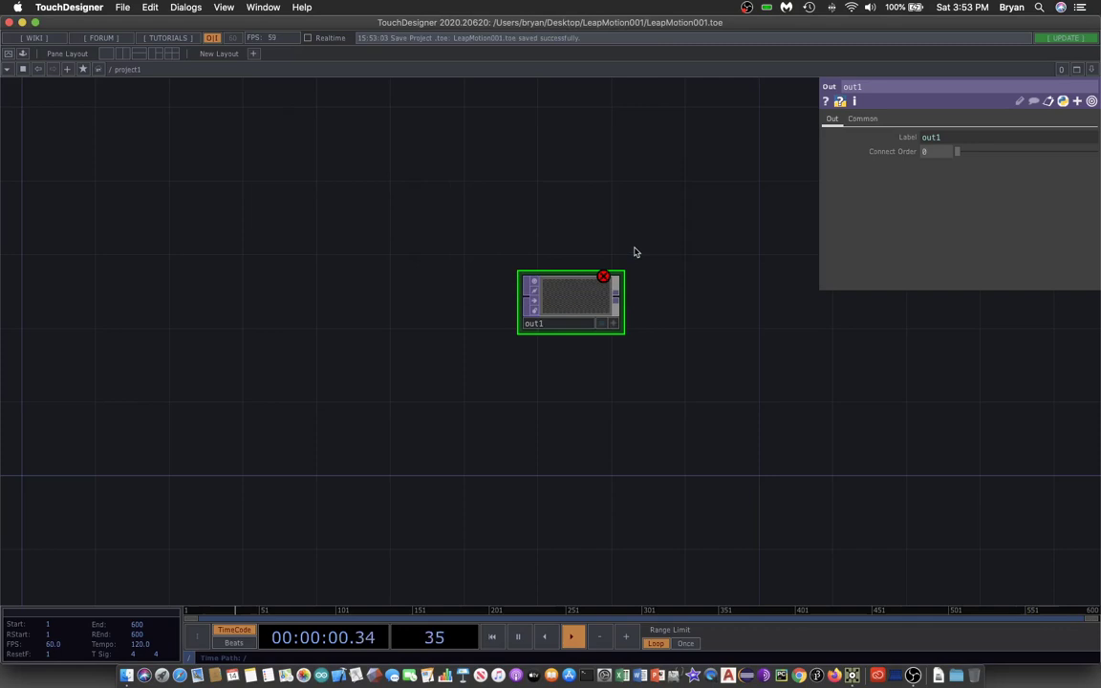
{"action": "scroll", "coordinate": [562, 417], "scroll_direction": "up", "scroll_amount": 2}
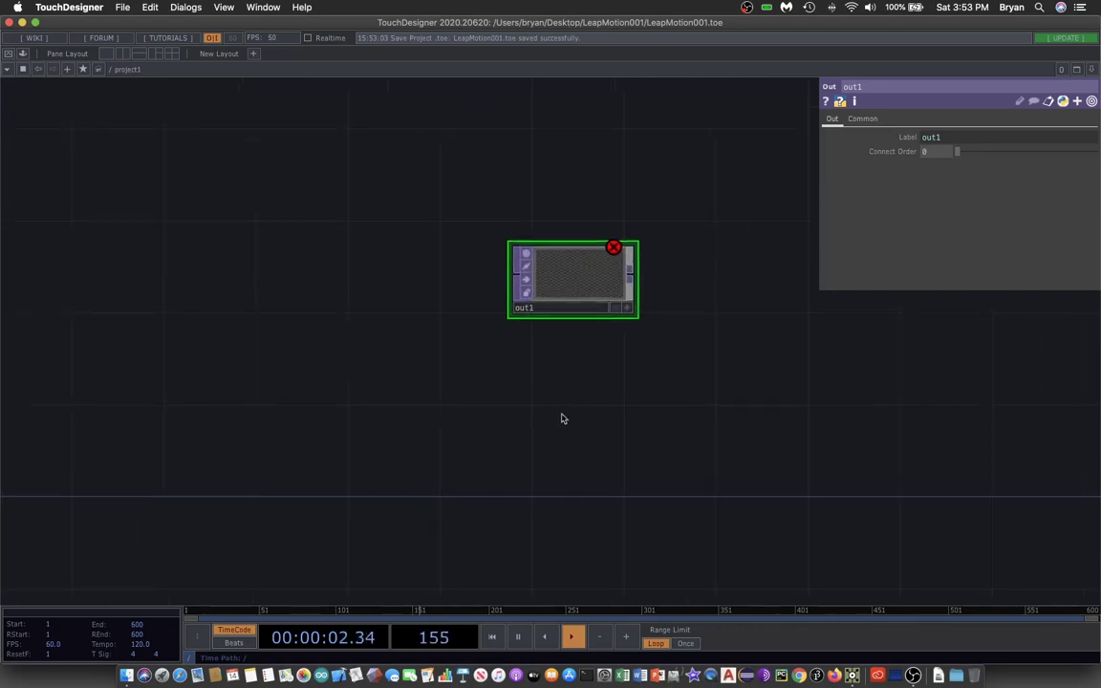
{"action": "scroll", "coordinate": [562, 417], "scroll_direction": "left", "scroll_amount": 3}
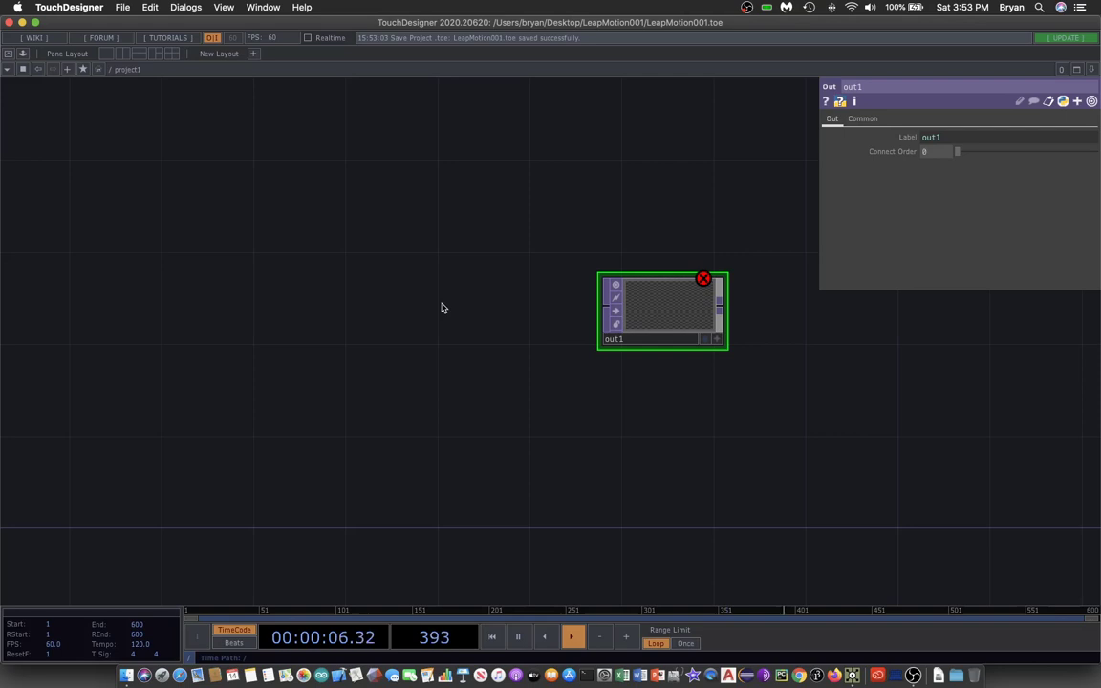
- Place a Leap Motion CHOP, leapmotion1, from the CHOP tab to the left of out1
{"action": "key", "text": "Tab"}
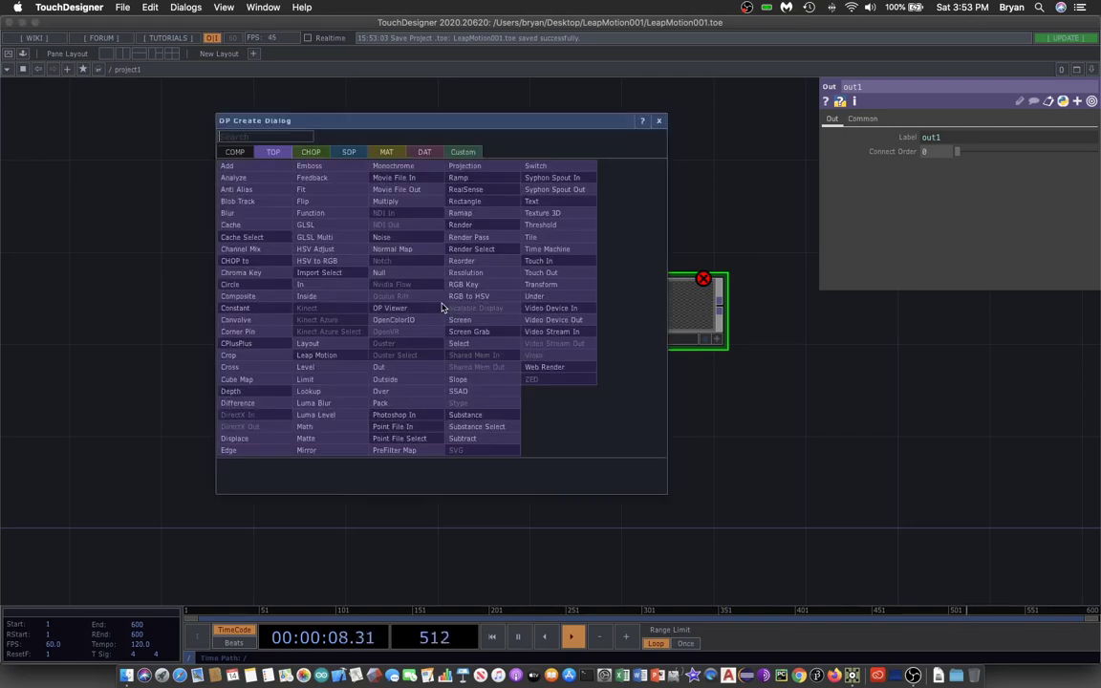
{"action": "left_click", "coordinate": [311, 152]}
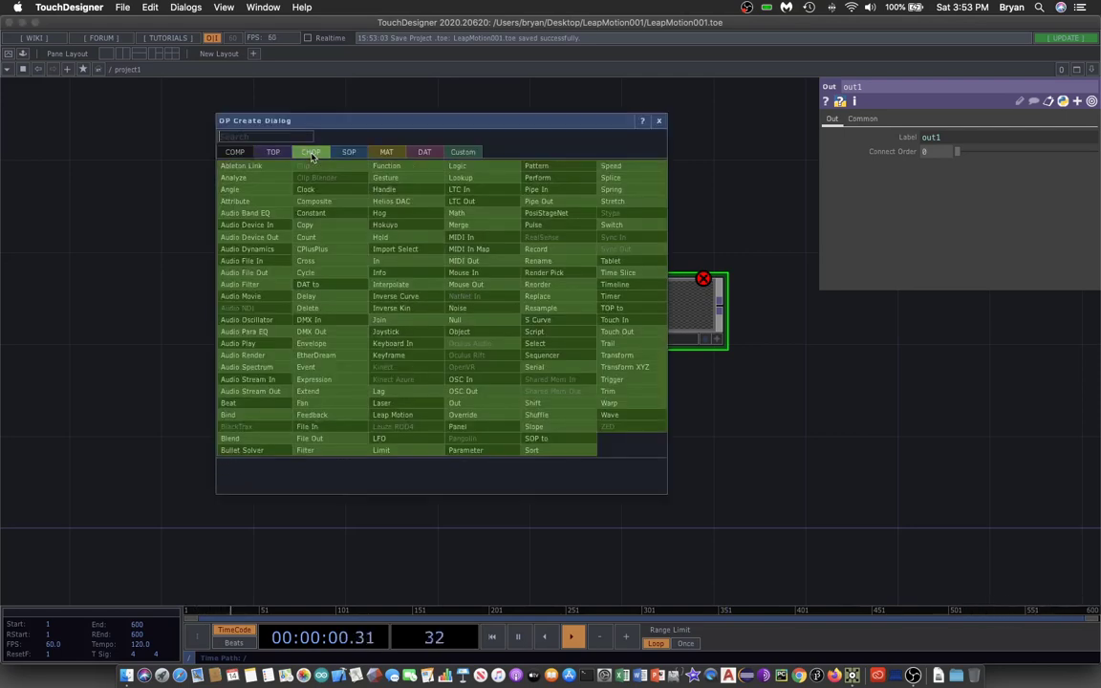
{"action": "left_click_drag", "start_coordinate": [380, 124], "coordinate": [277, 105]}
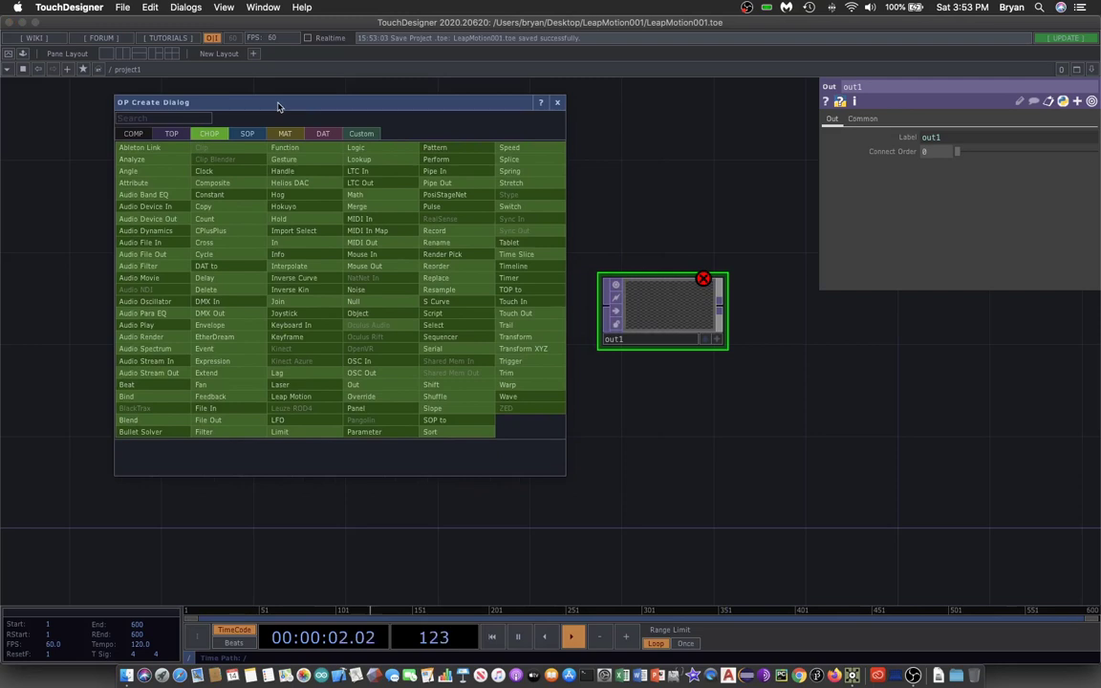
{"action": "left_click", "coordinate": [168, 135]}
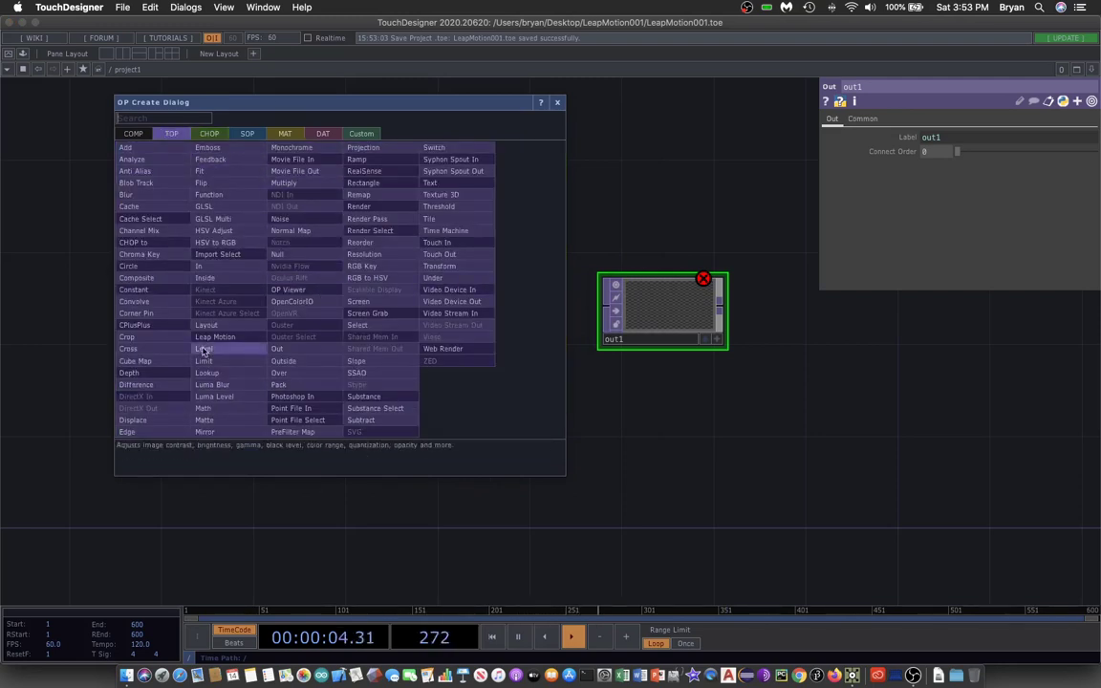
{"action": "left_click", "coordinate": [208, 135]}
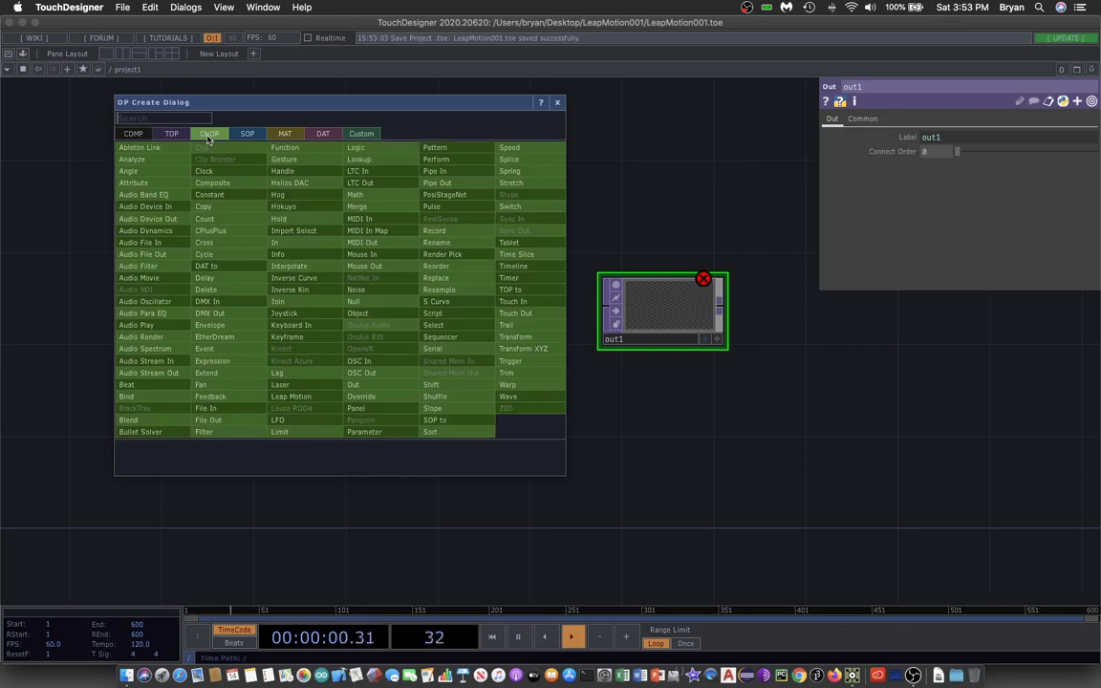
{"action": "left_click", "coordinate": [307, 403]}
{"action": "left_click", "coordinate": [203, 238]}
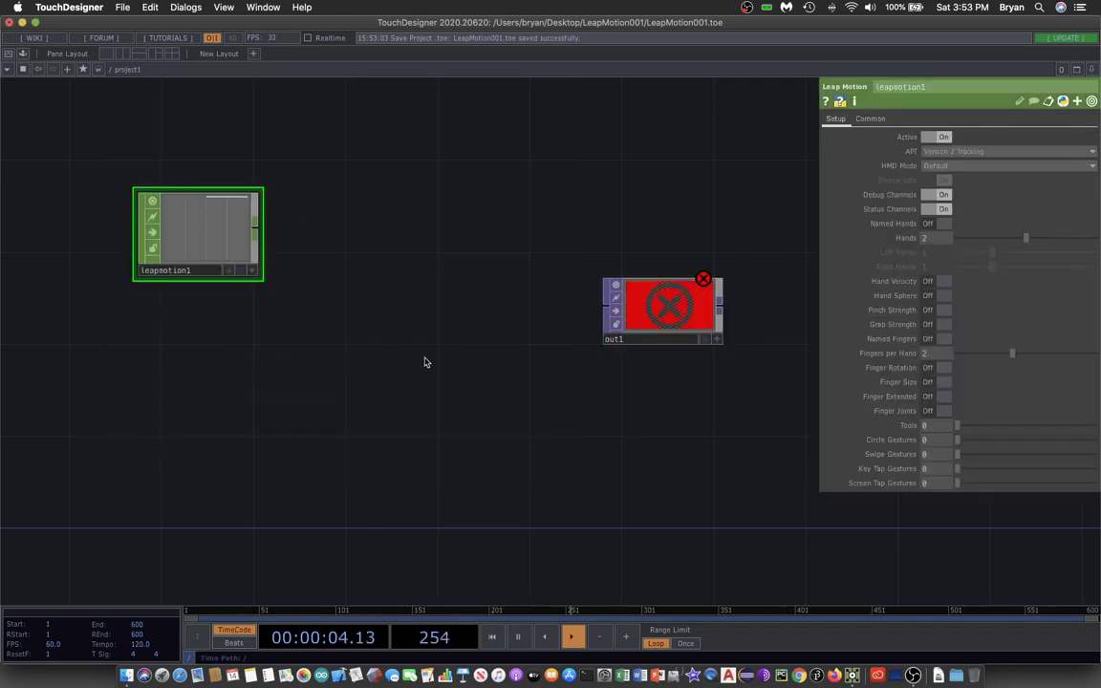
- Save as LeapMotion001.1.toe and set leapmotion1 to 1 hand with 1 finger per hand
{"action": "left_click", "coordinate": [124, 8]}
{"action": "left_click", "coordinate": [148, 92]}
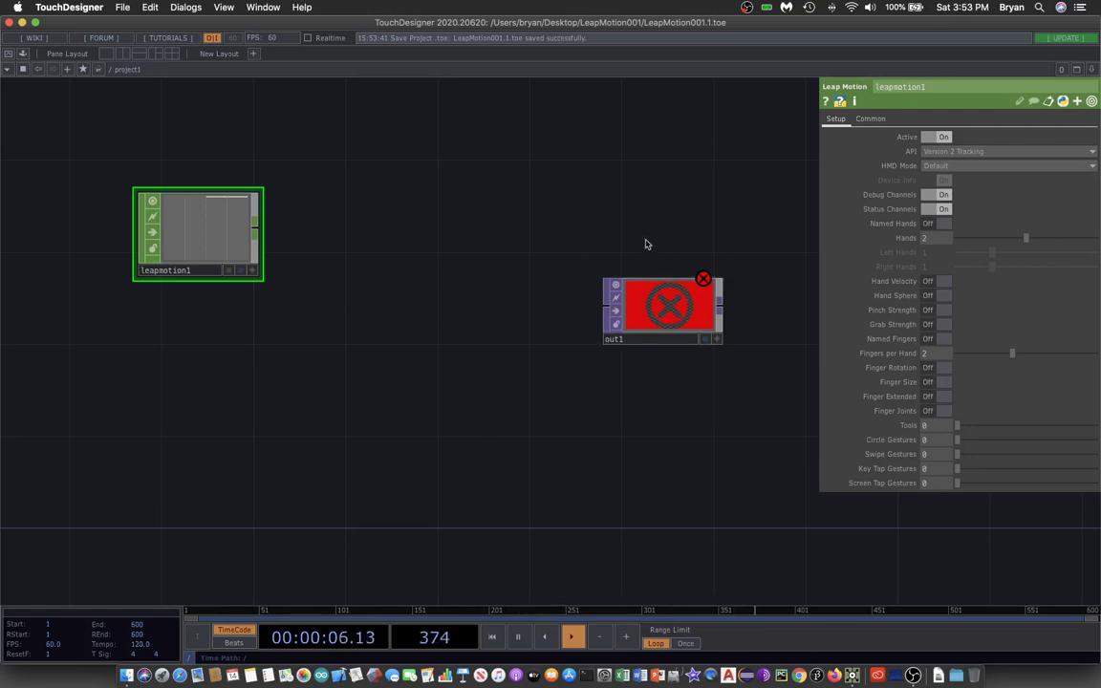
{"action": "key", "text": "p"}
{"action": "key", "text": "p"}
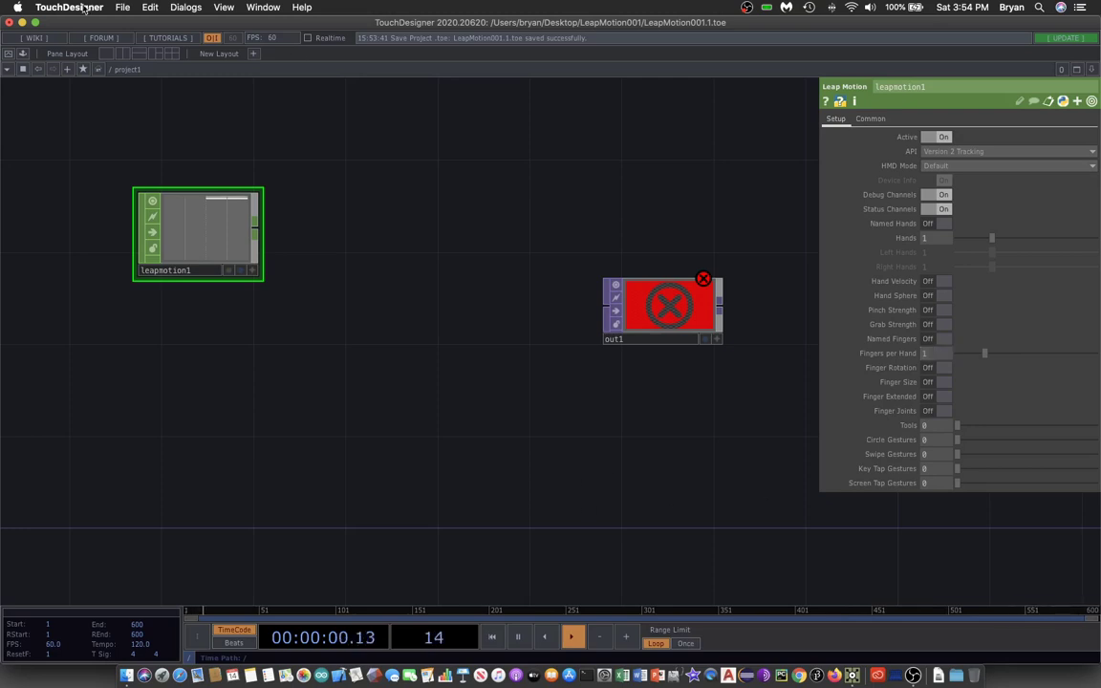
{"action": "left_click", "coordinate": [118, 7]}
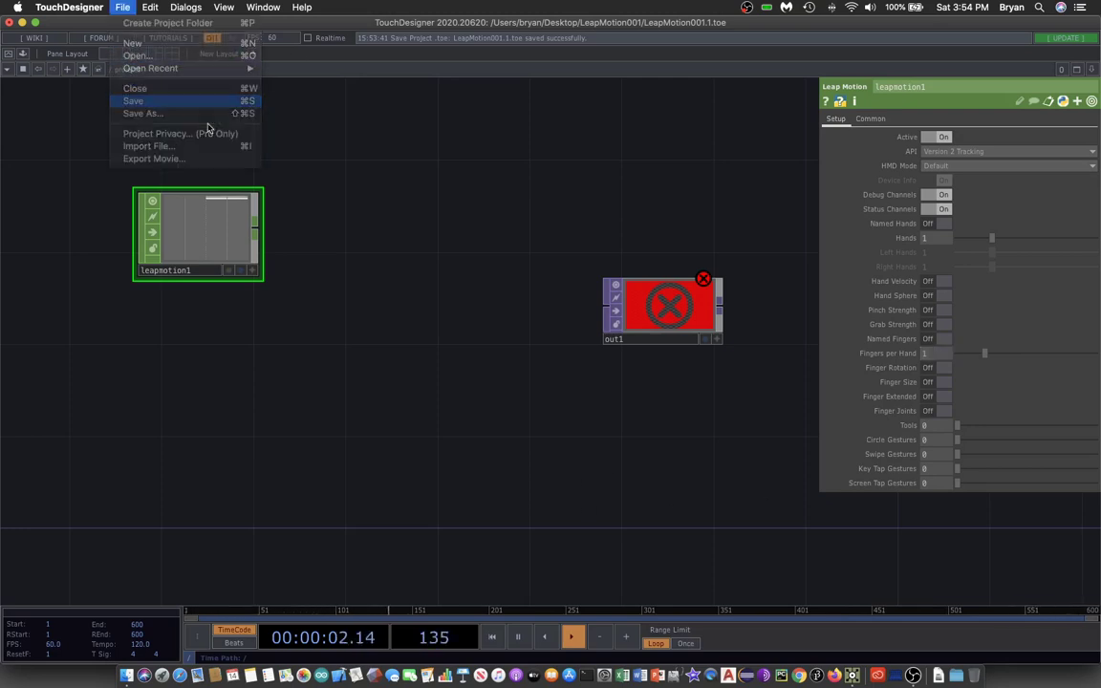
- Zoom and pan until leapmotion1's viewer shows channel names like hand0/finger0:tx
{"action": "scroll", "coordinate": [433, 344], "scroll_direction": "down", "scroll_amount": 5}
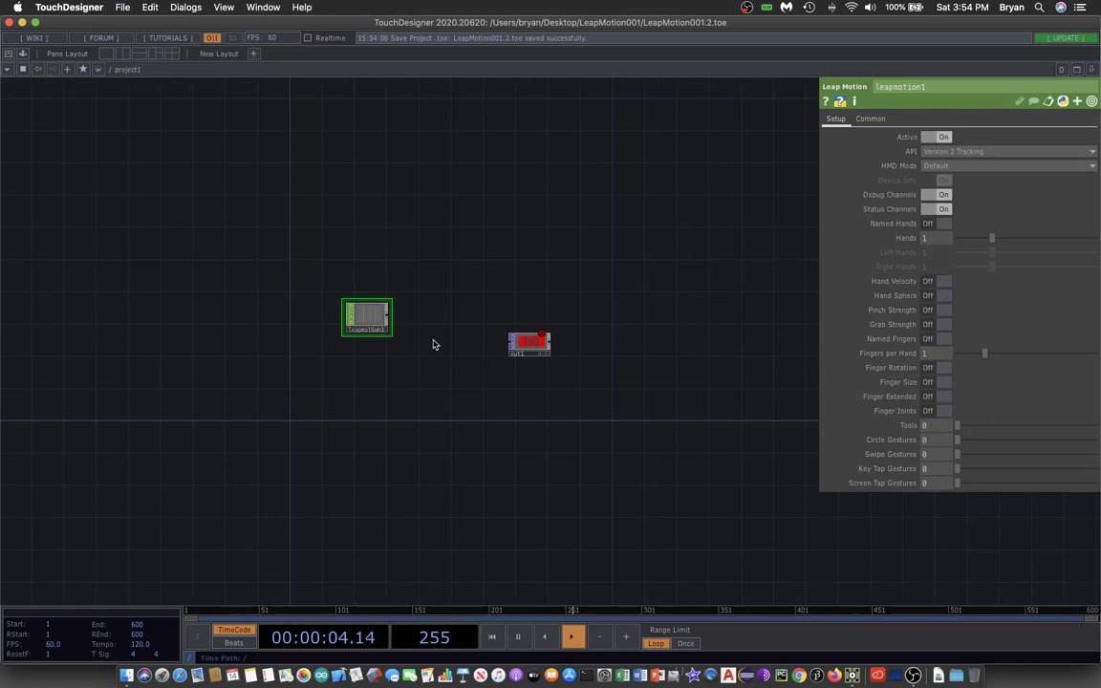
{"action": "scroll", "coordinate": [433, 344], "scroll_direction": "up", "scroll_amount": 5}
{"action": "scroll", "coordinate": [432, 336], "scroll_direction": "up", "scroll_amount": 4}
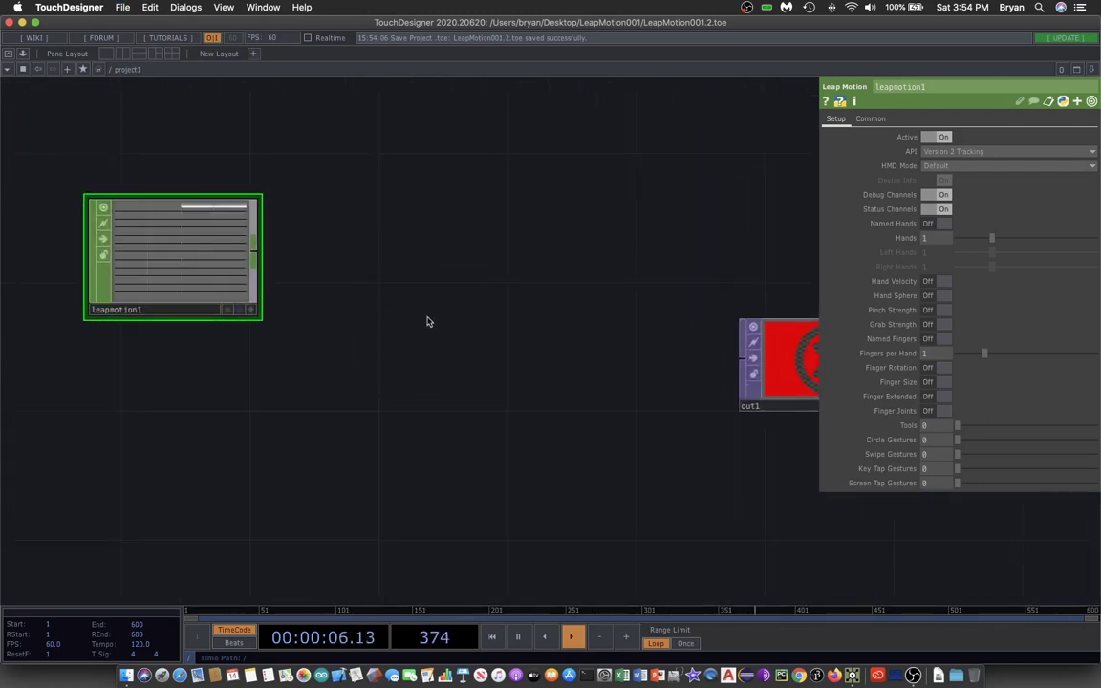
{"action": "left_click_drag", "start_coordinate": [418, 314], "coordinate": [579, 340]}
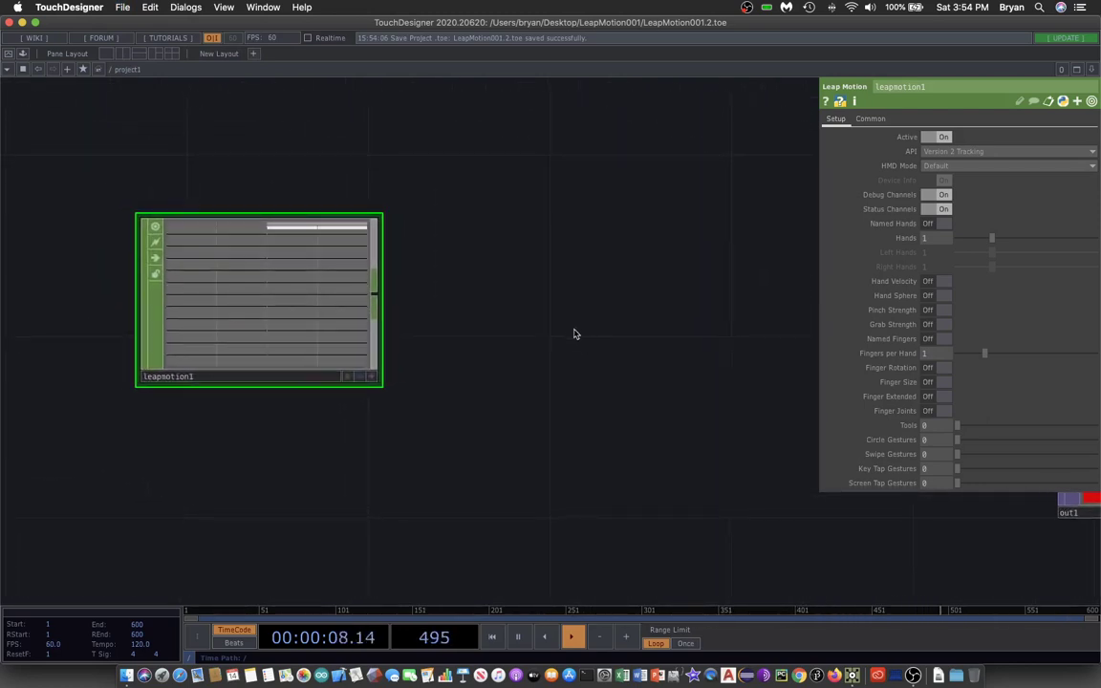
{"action": "scroll", "coordinate": [560, 311], "scroll_direction": "up", "scroll_amount": 3}
{"action": "left_click_drag", "start_coordinate": [462, 300], "coordinate": [705, 270]}
{"action": "scroll", "coordinate": [613, 368], "scroll_direction": "up", "scroll_amount": 3}
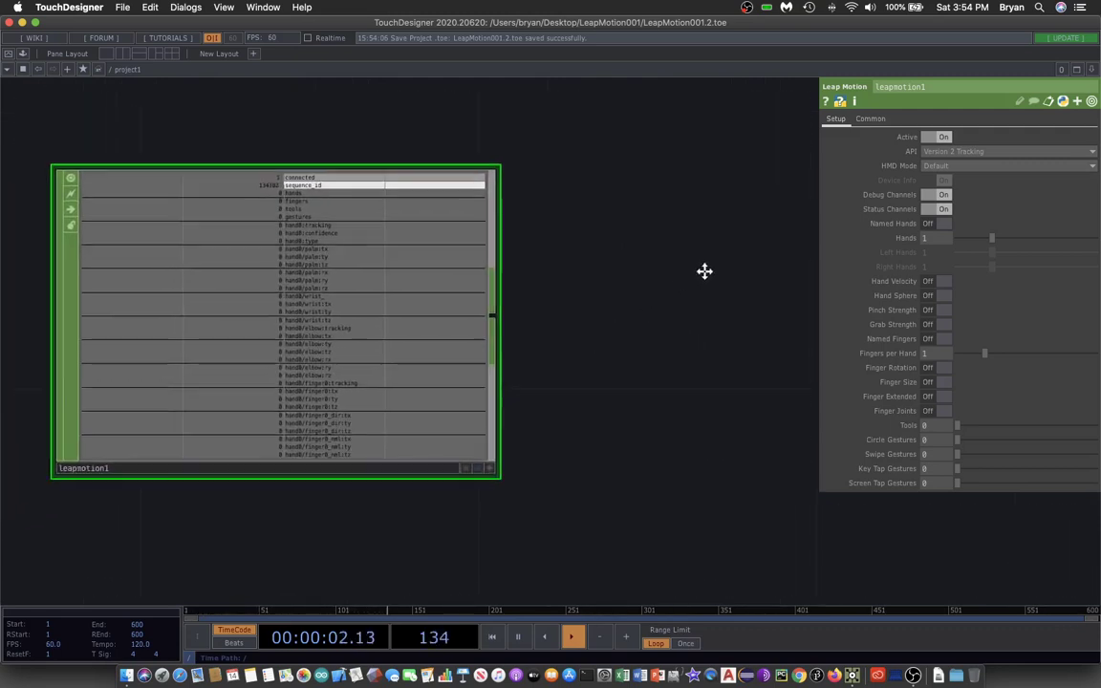
{"action": "scroll", "coordinate": [705, 261], "scroll_direction": "up", "scroll_amount": 3}
{"action": "left_click_drag", "start_coordinate": [607, 324], "coordinate": [787, 336]}
{"action": "scroll", "coordinate": [722, 344], "scroll_direction": "up", "scroll_amount": 2}
{"action": "scroll", "coordinate": [723, 344], "scroll_direction": "down", "scroll_amount": 1}
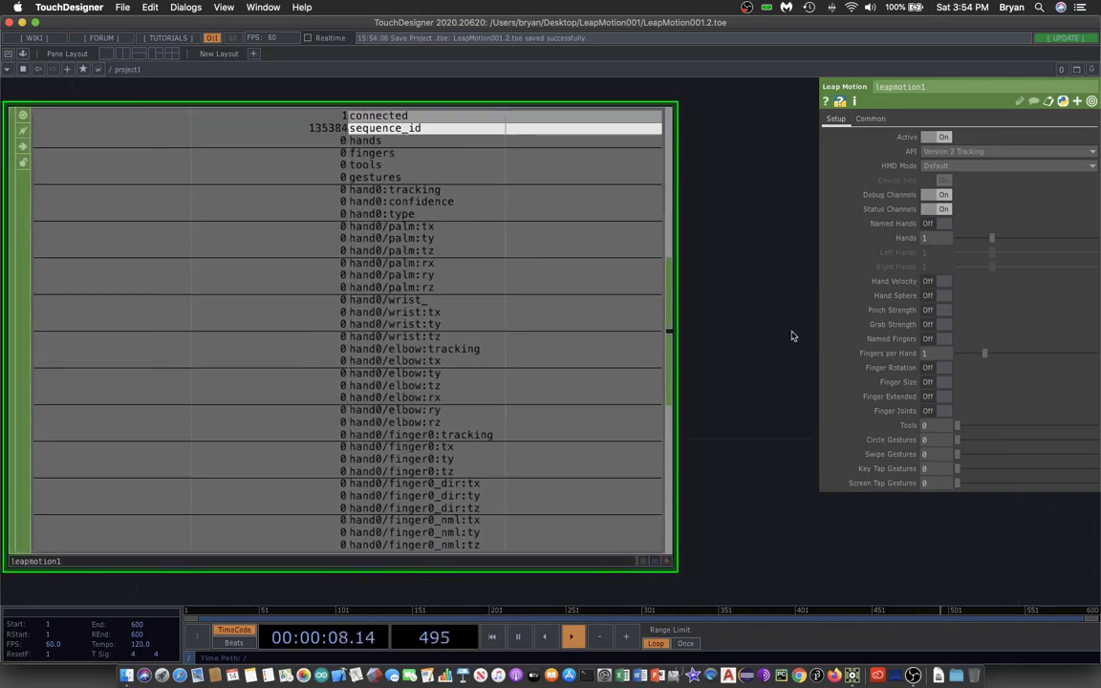
{"action": "scroll", "coordinate": [770, 258], "scroll_direction": "left", "scroll_amount": 3}
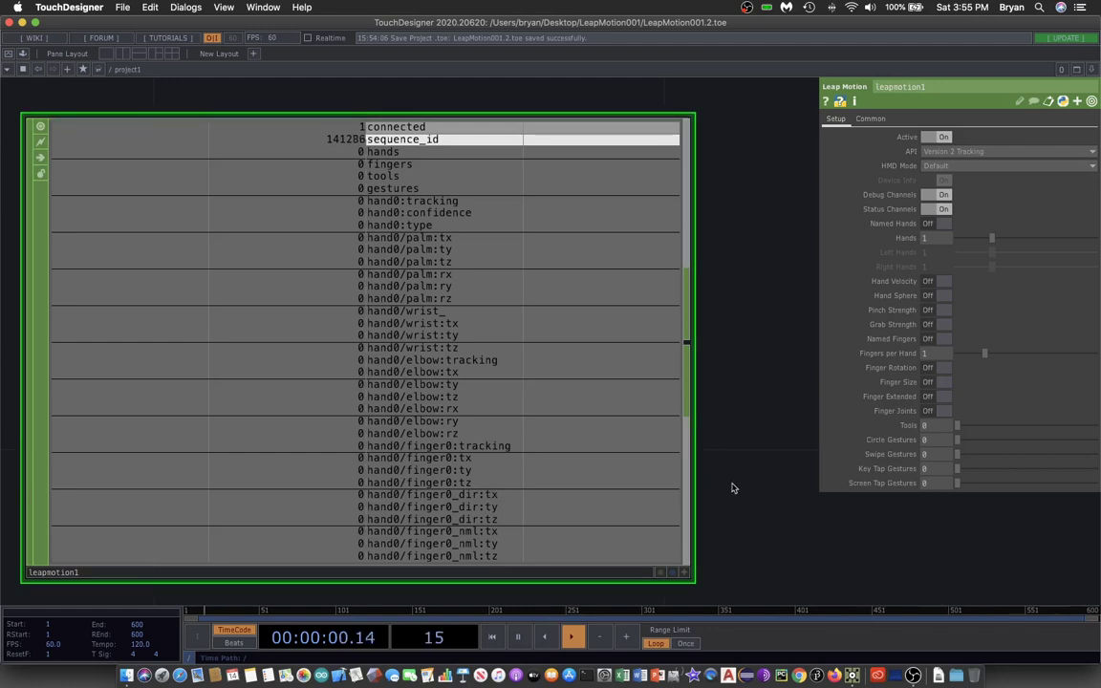
- Add a Select CHOP, select1, right of leapmotion1 and wire leapmotion1's output into it
{"action": "scroll", "coordinate": [732, 489], "scroll_direction": "down", "scroll_amount": 5}
{"action": "key", "text": "h"}
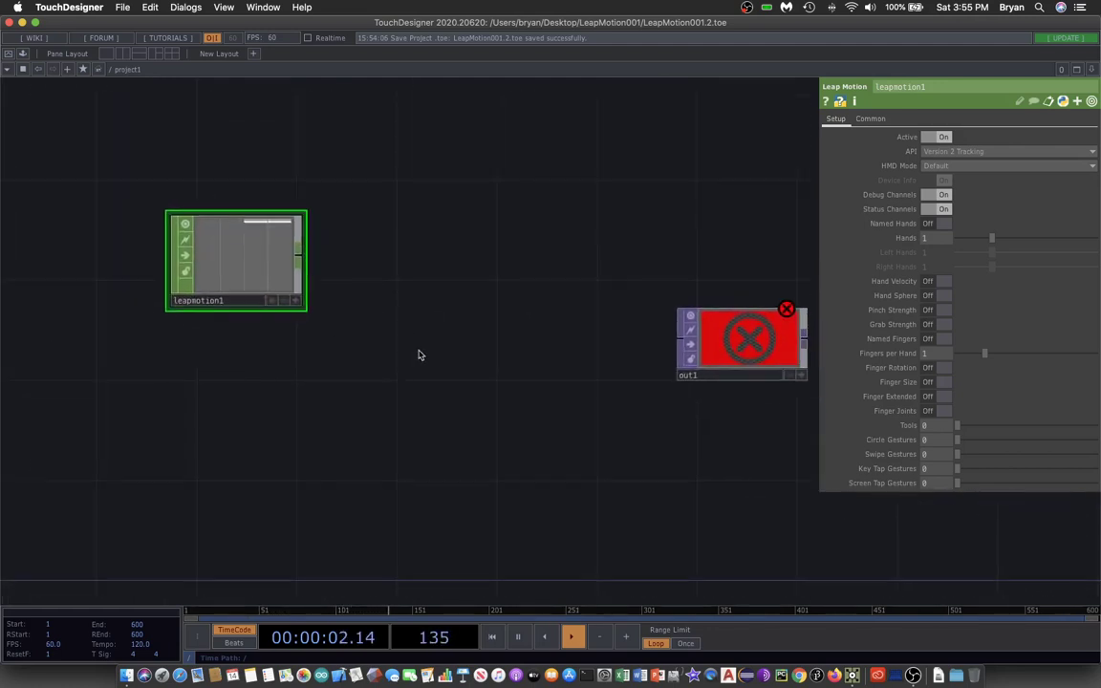
{"action": "key", "text": "Tab"}
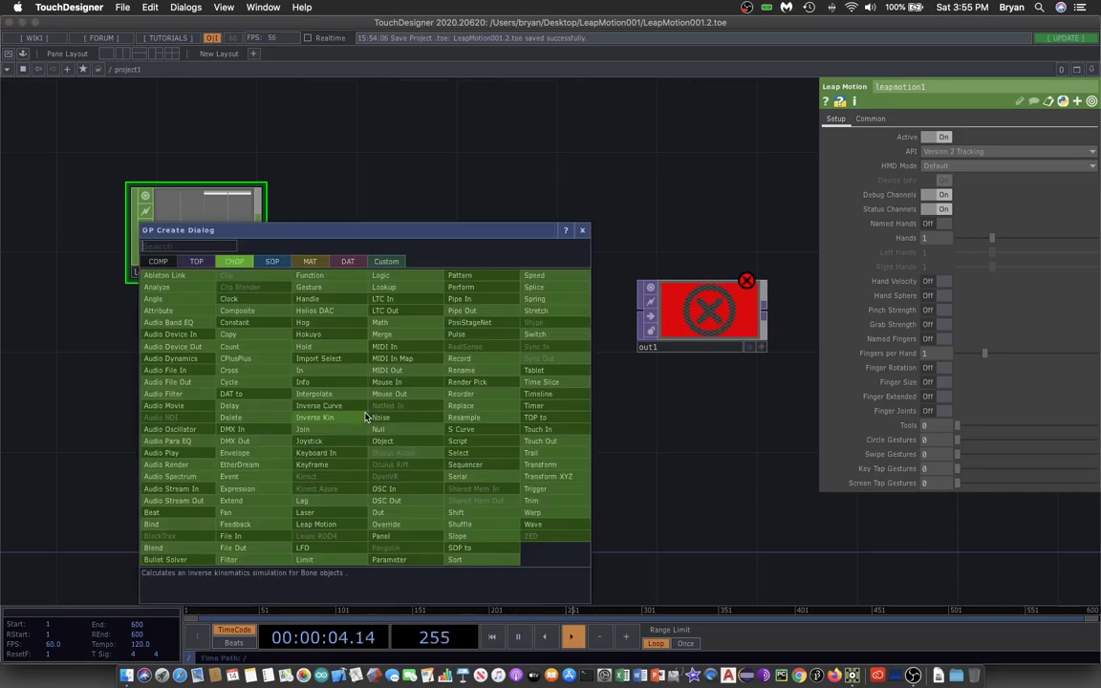
{"action": "left_click", "coordinate": [464, 452]}
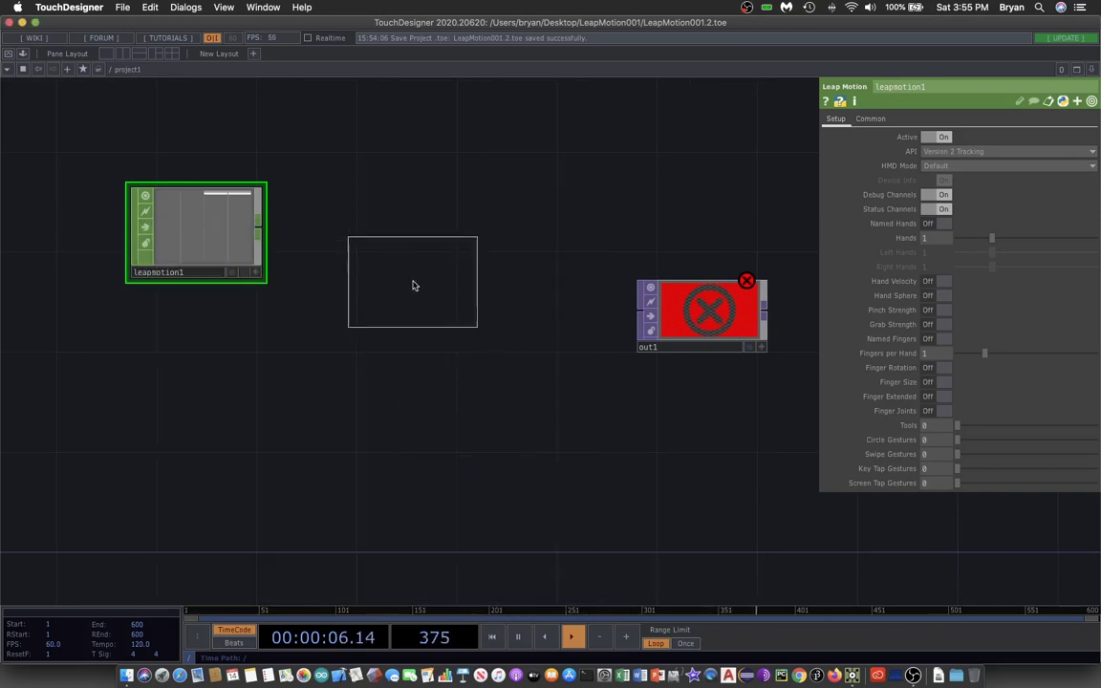
{"action": "left_click", "coordinate": [371, 239]}
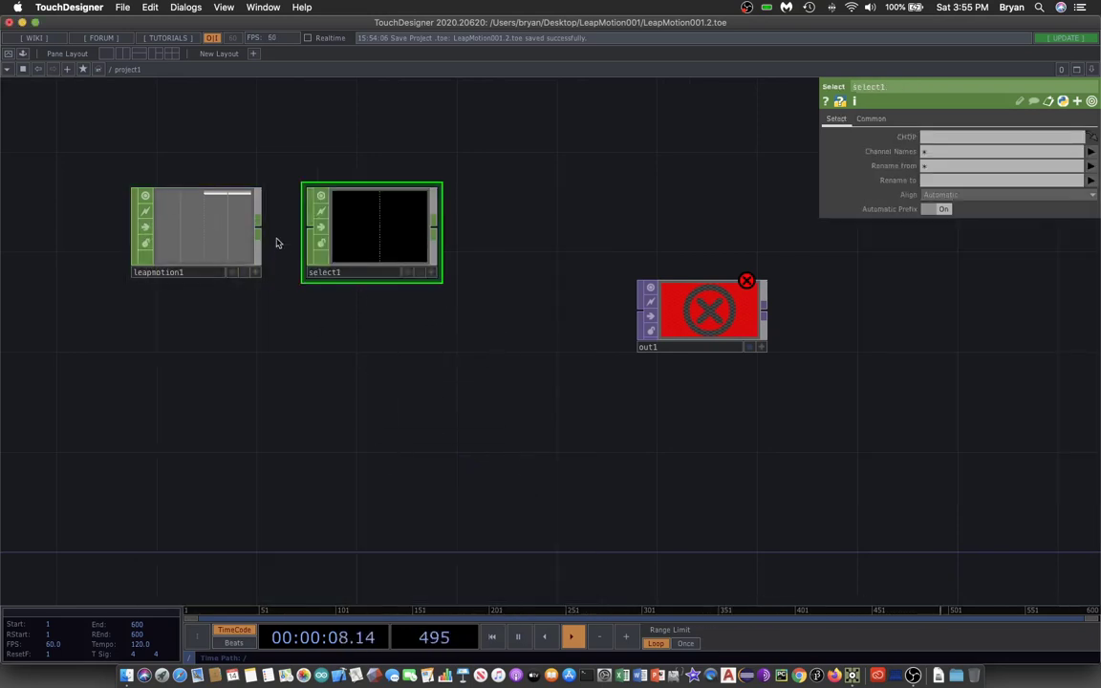
{"action": "left_click_drag", "start_coordinate": [257, 224], "coordinate": [306, 228]}
{"action": "scroll", "coordinate": [405, 368], "scroll_direction": "up", "scroll_amount": 2}
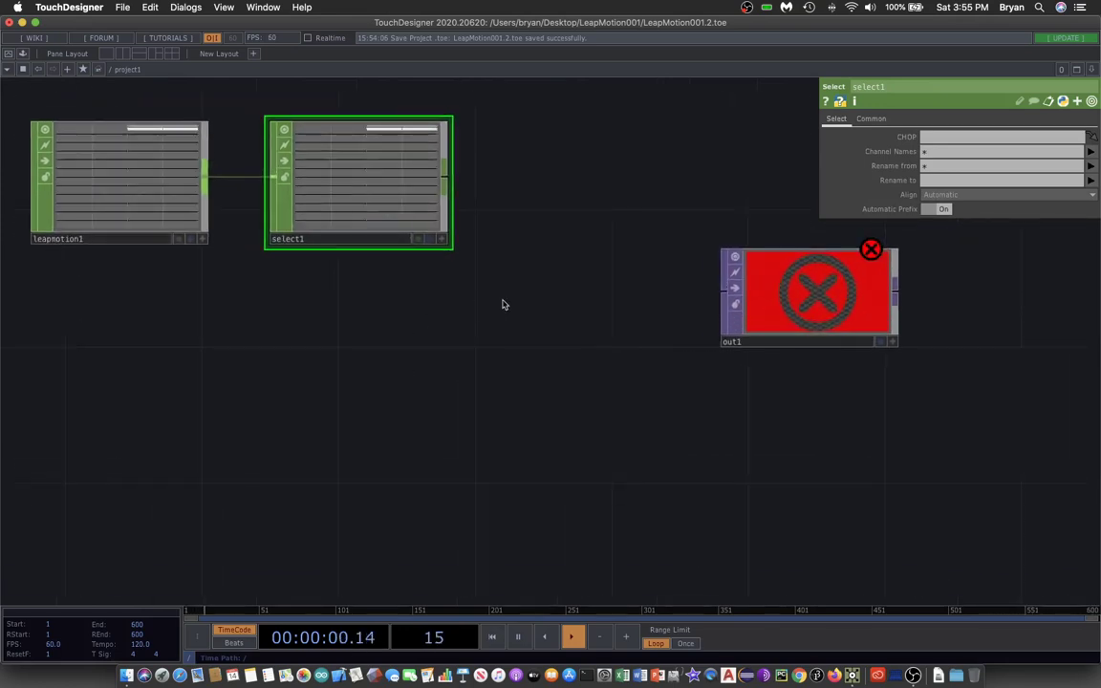
{"action": "left_click_drag", "start_coordinate": [504, 304], "coordinate": [543, 393]}
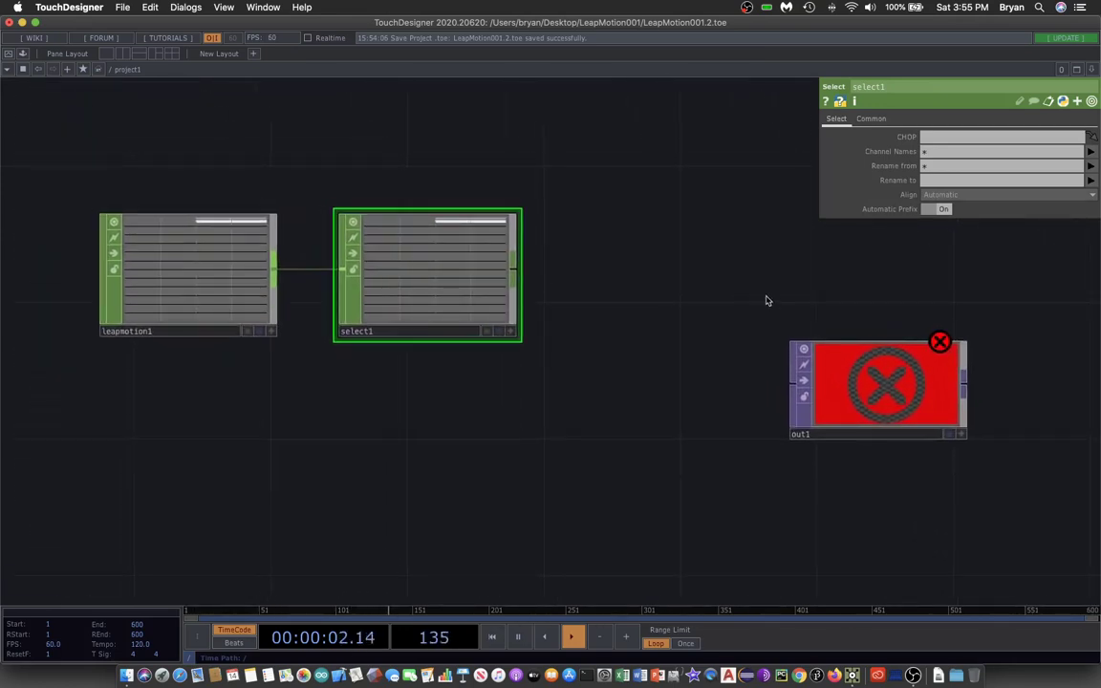
{"action": "left_click", "coordinate": [933, 153]}
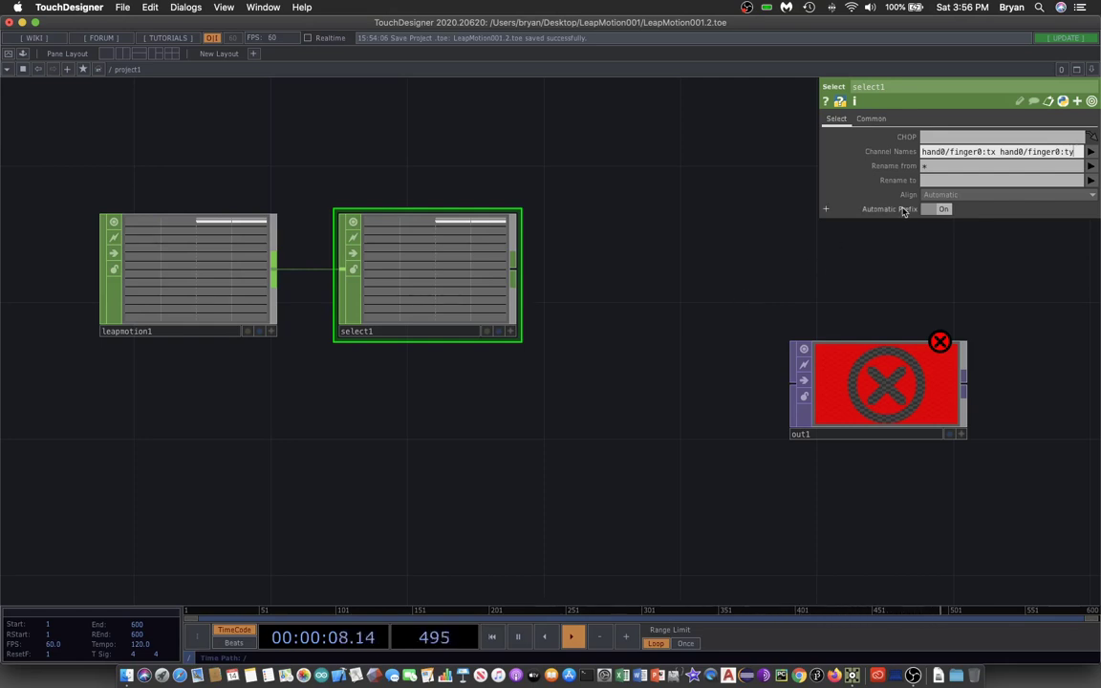
- Set select1's Channel Names to hand0/finger0:tx hand0/finger0:ty and Rename to 'tx ty'
{"action": "left_click", "coordinate": [932, 151]}
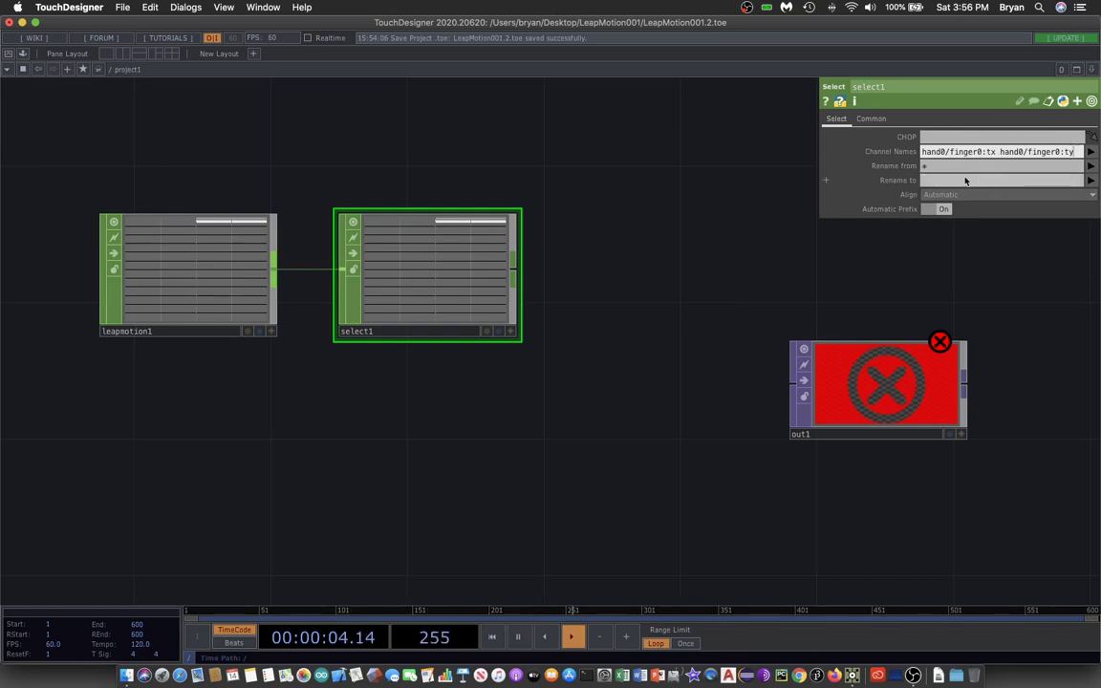
{"action": "left_click", "coordinate": [966, 180]}
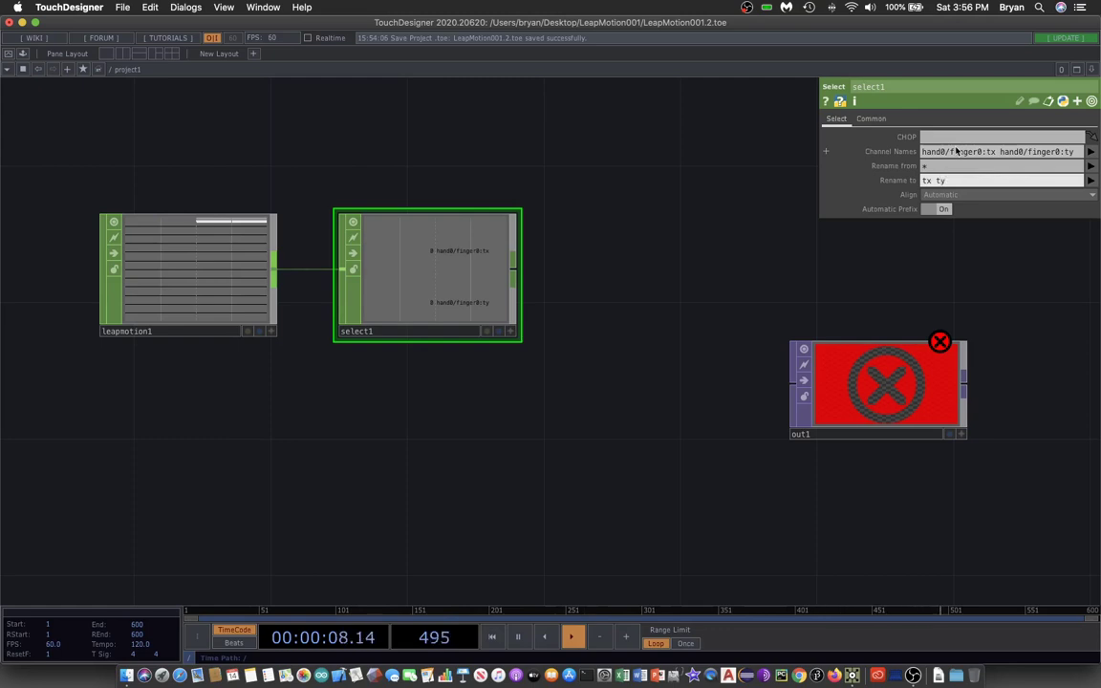
{"action": "key", "text": "Return"}
{"action": "scroll", "coordinate": [667, 463], "scroll_direction": "down", "scroll_amount": 2}
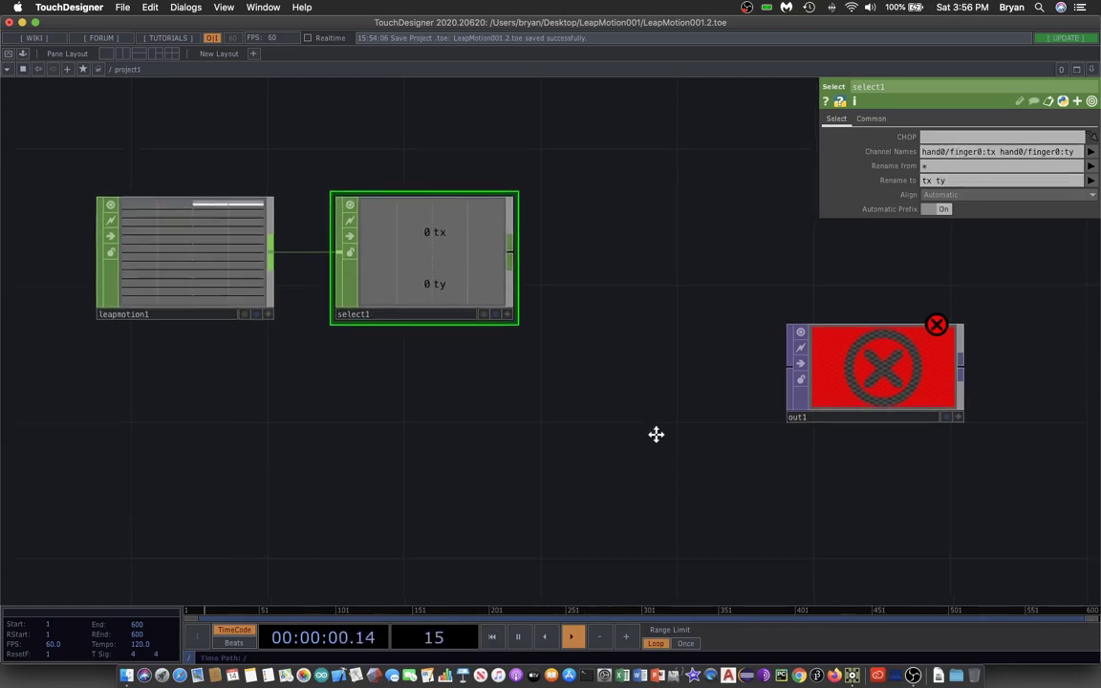
- Save as LeapMotion001.3.toe, reposition the network view, and bring up the OP Create dialog
{"action": "left_click", "coordinate": [123, 7]}
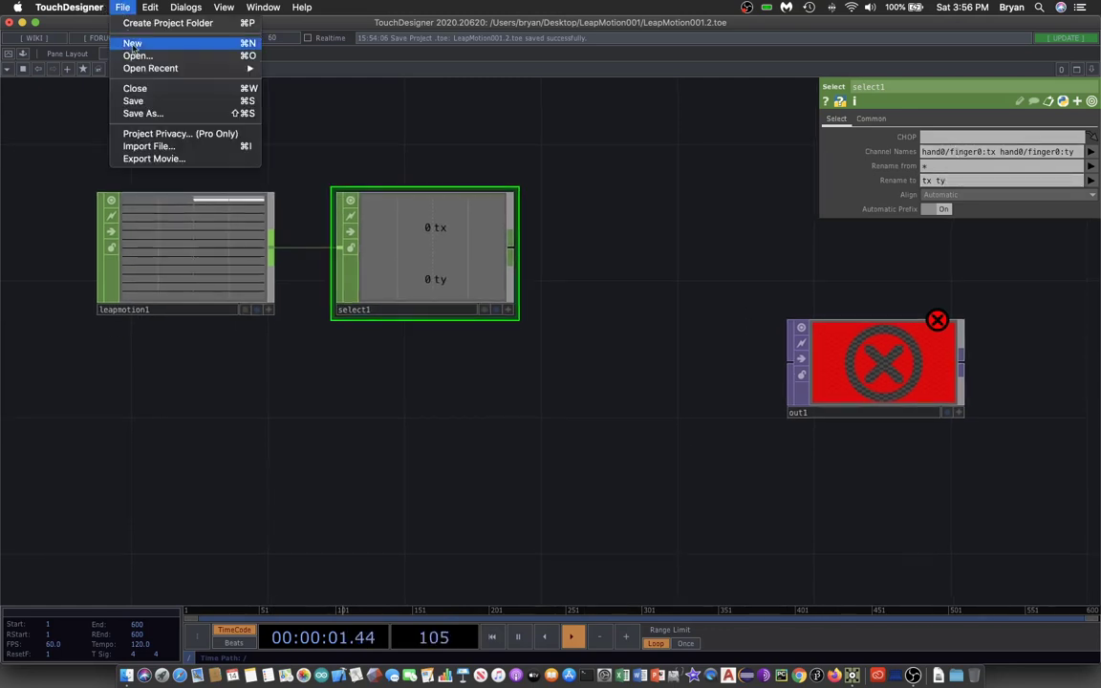
{"action": "left_click", "coordinate": [134, 98]}
{"action": "scroll", "coordinate": [471, 450], "scroll_direction": "down", "scroll_amount": 2}
{"action": "scroll", "coordinate": [471, 451], "scroll_direction": "down", "scroll_amount": 2}
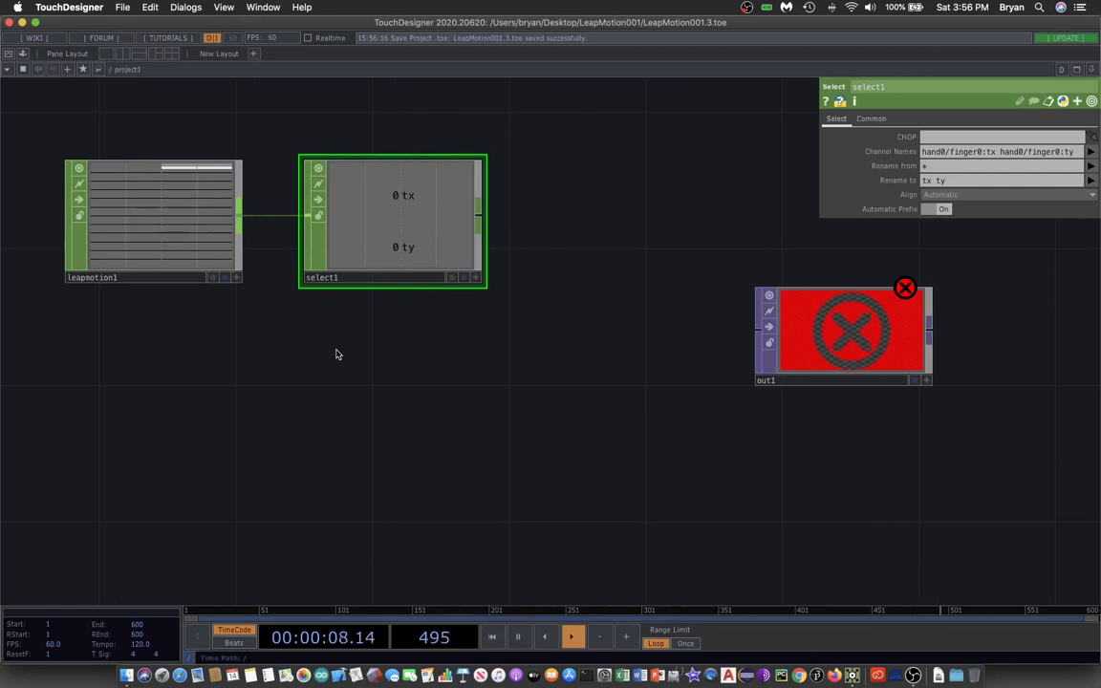
{"action": "left_click_drag", "start_coordinate": [372, 463], "coordinate": [360, 430]}
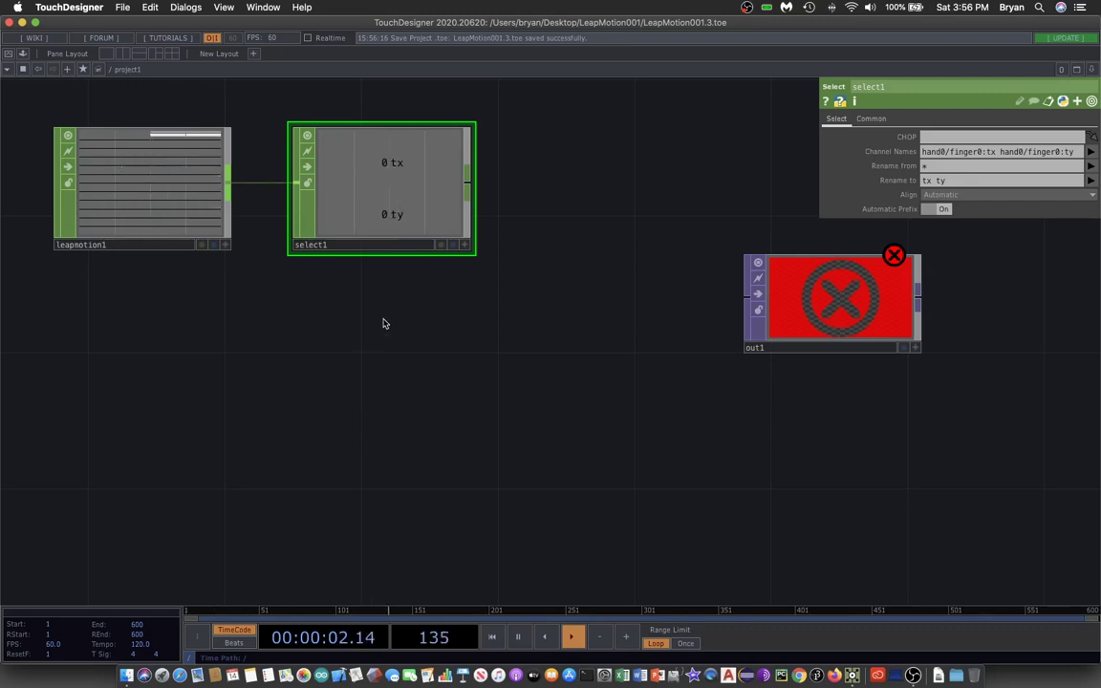
{"action": "key", "text": "Tab"}
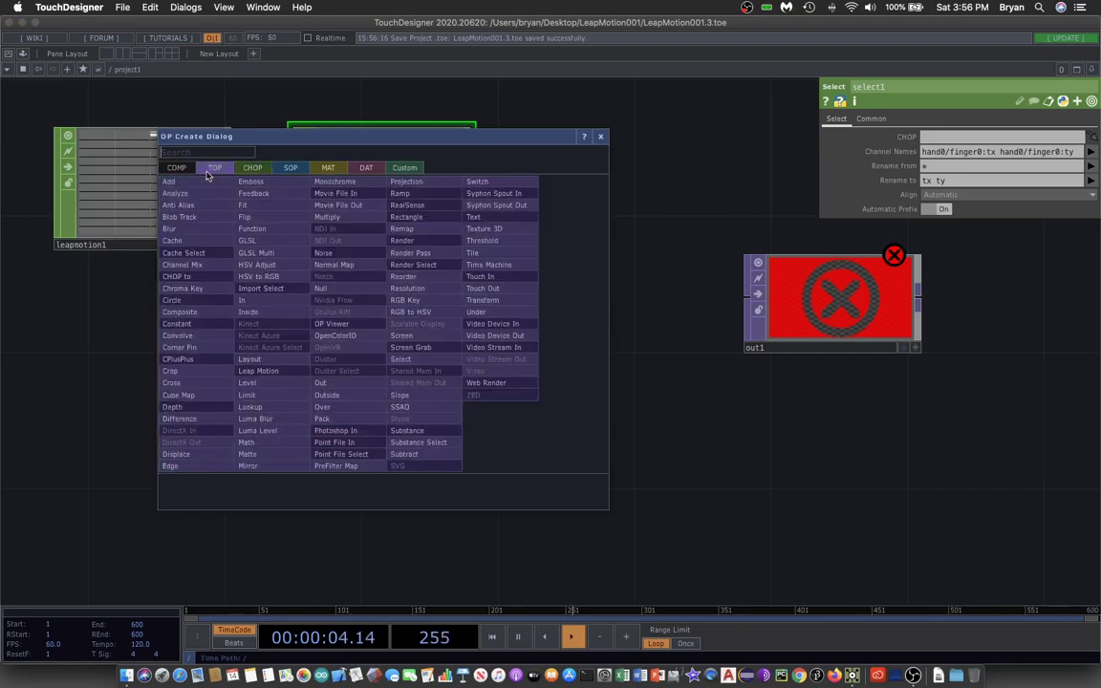
- Add a Video Device In TOP, videodevin1, below leapmotion1, fitted to the video's aspect
{"action": "key", "text": "Tab"}
{"action": "left_click", "coordinate": [497, 324]}
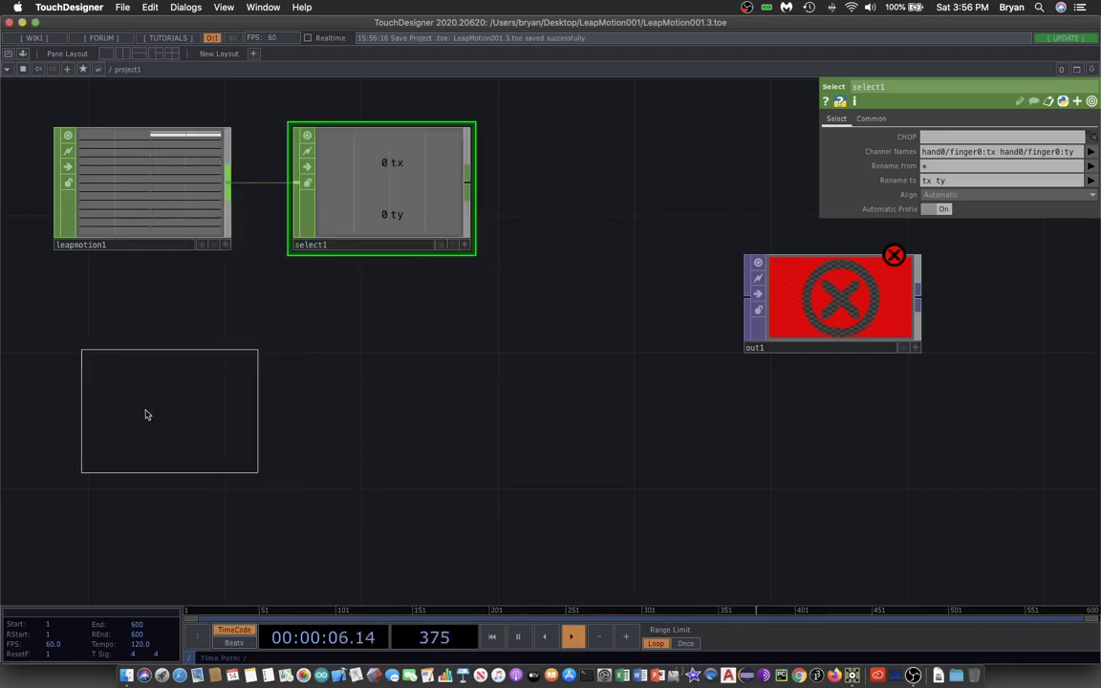
{"action": "left_click", "coordinate": [134, 375]}
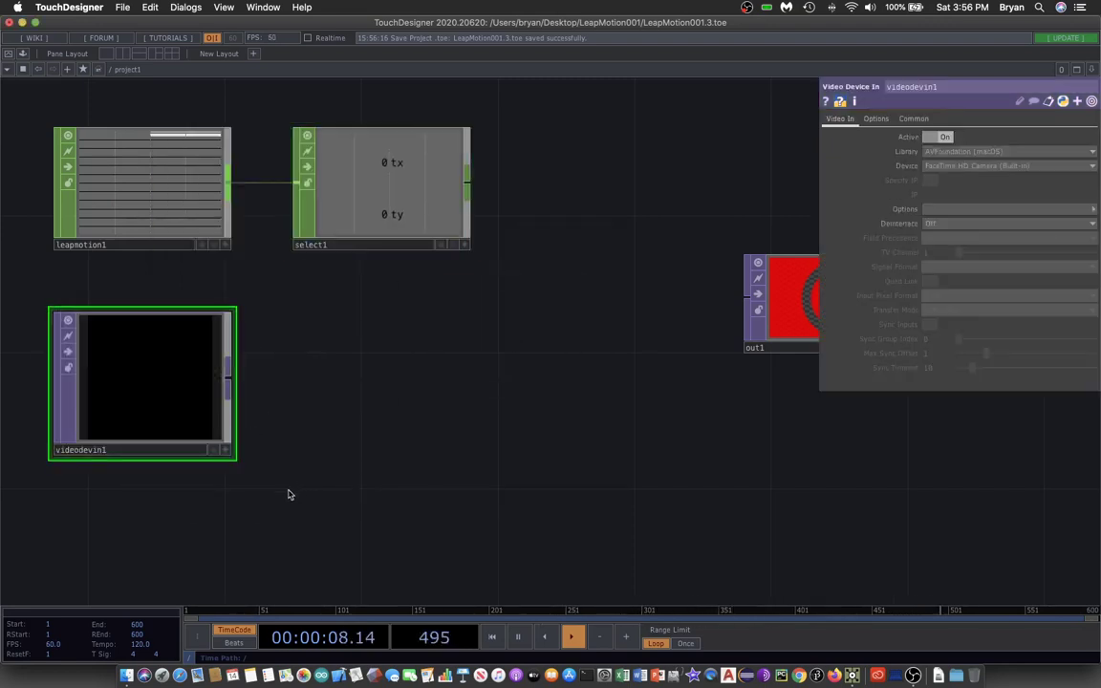
{"action": "left_click", "coordinate": [229, 451]}
- Add flip1 fed by videodevin1 and turn Flip X on to mirror the camera image
{"action": "key", "text": "Tab"}
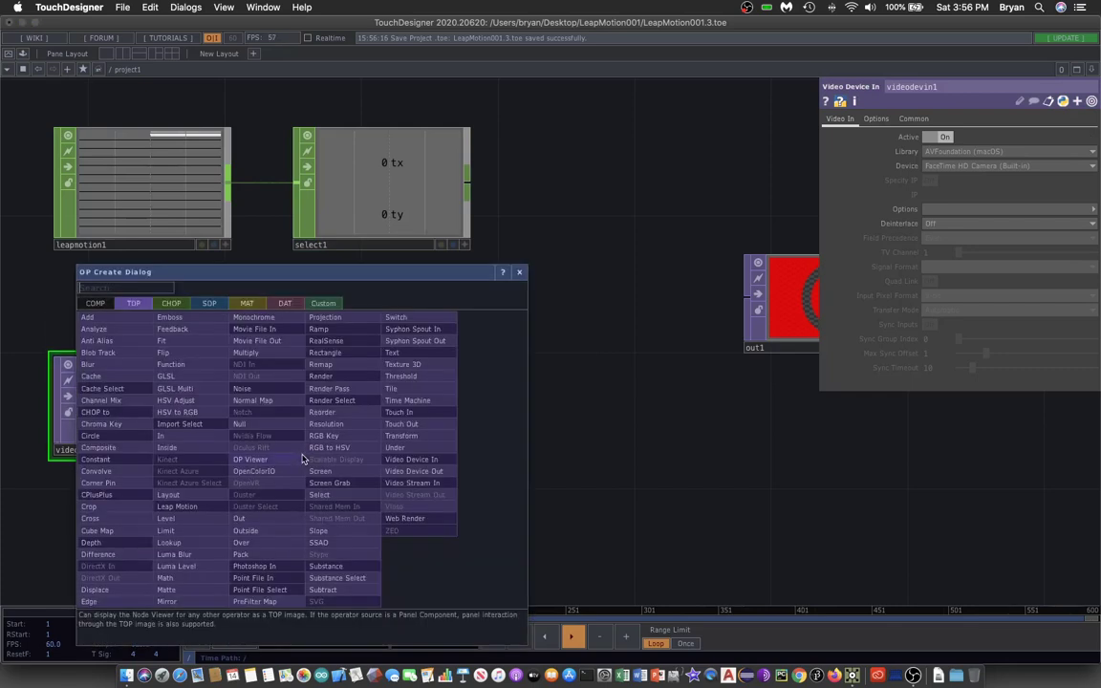
{"action": "left_click", "coordinate": [161, 356]}
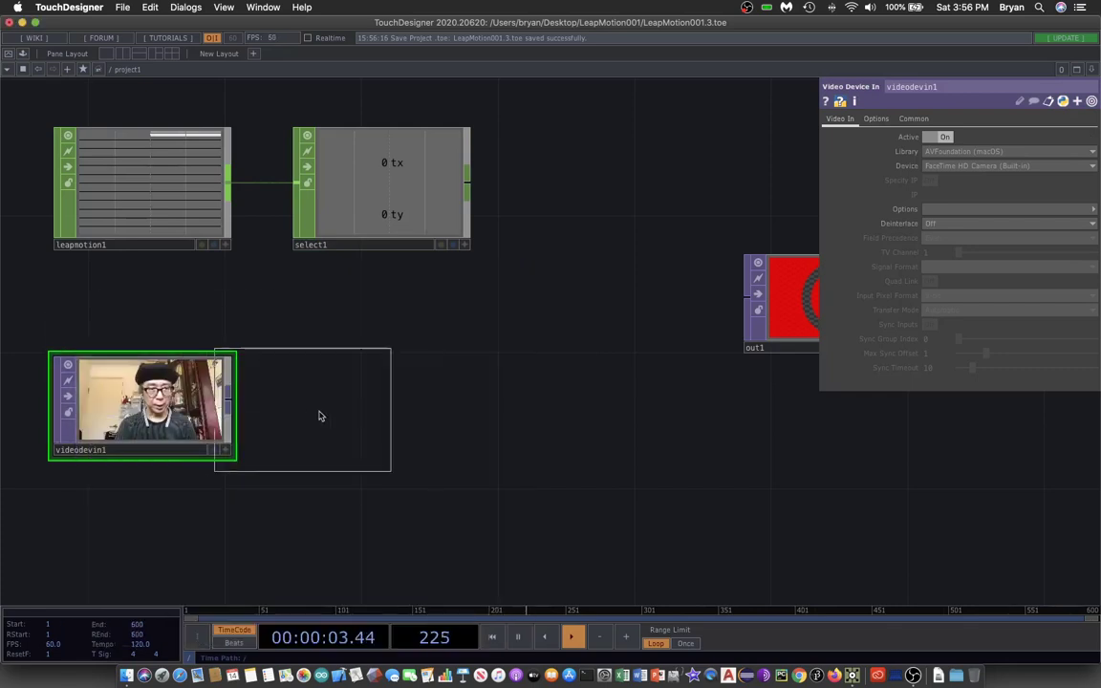
{"action": "left_click", "coordinate": [378, 382]}
{"action": "left_click_drag", "start_coordinate": [230, 377], "coordinate": [296, 378]}
{"action": "left_click", "coordinate": [474, 457]}
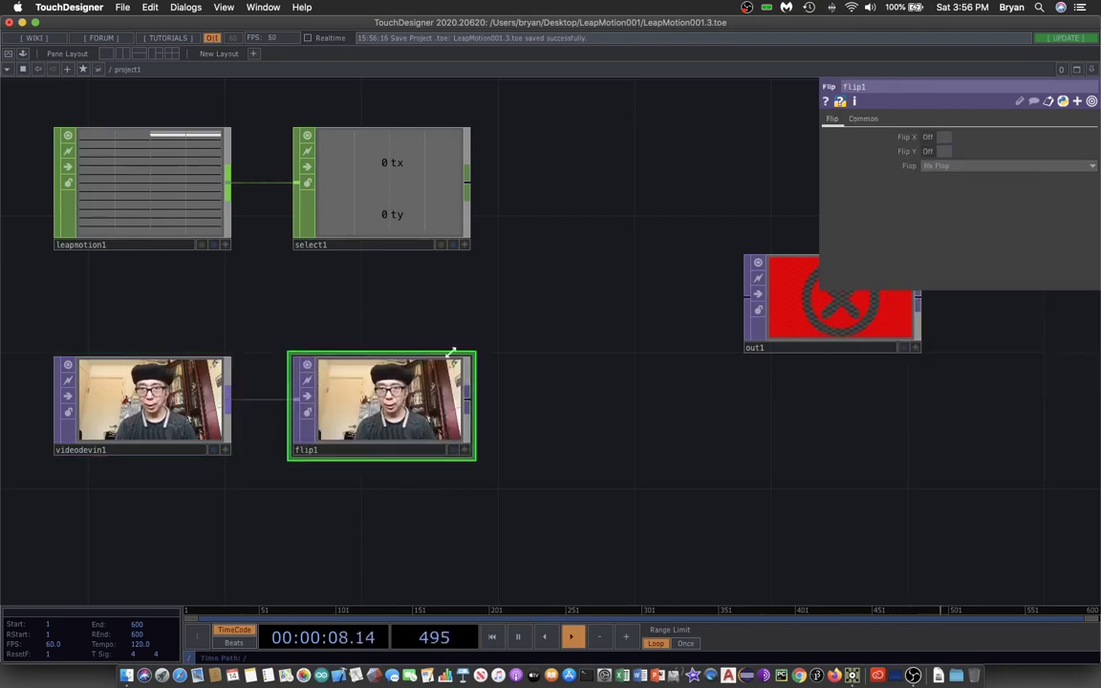
{"action": "left_click", "coordinate": [933, 138]}
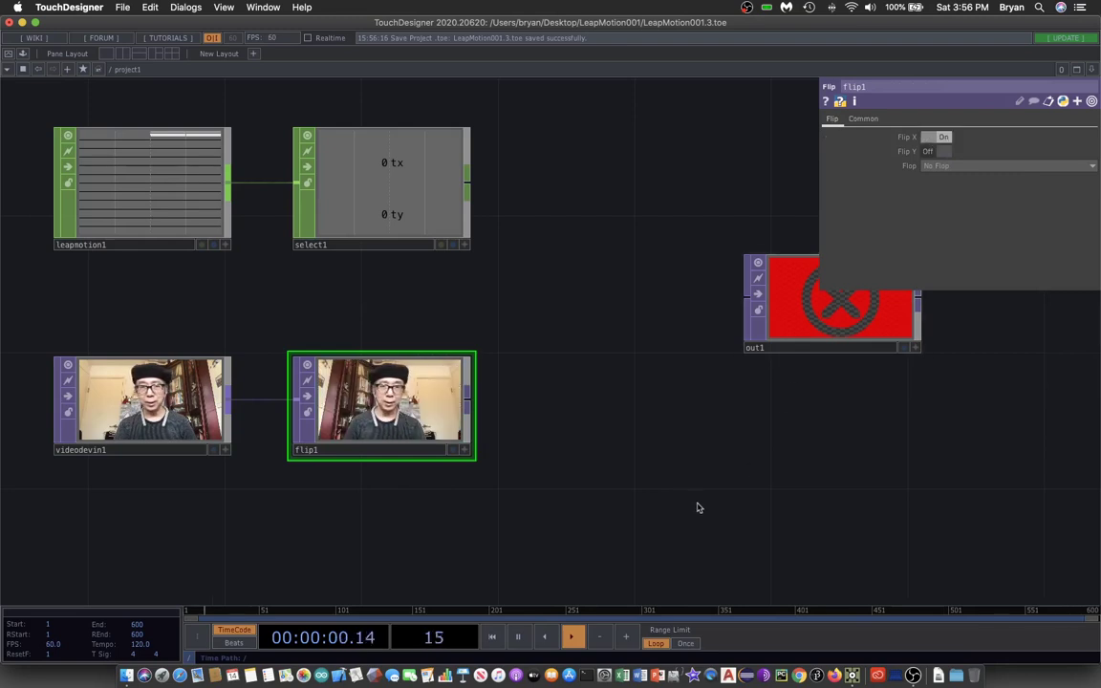
{"action": "scroll", "coordinate": [701, 444], "scroll_direction": "down", "scroll_amount": 3}
{"action": "scroll", "coordinate": [690, 459], "scroll_direction": "up", "scroll_amount": 2}
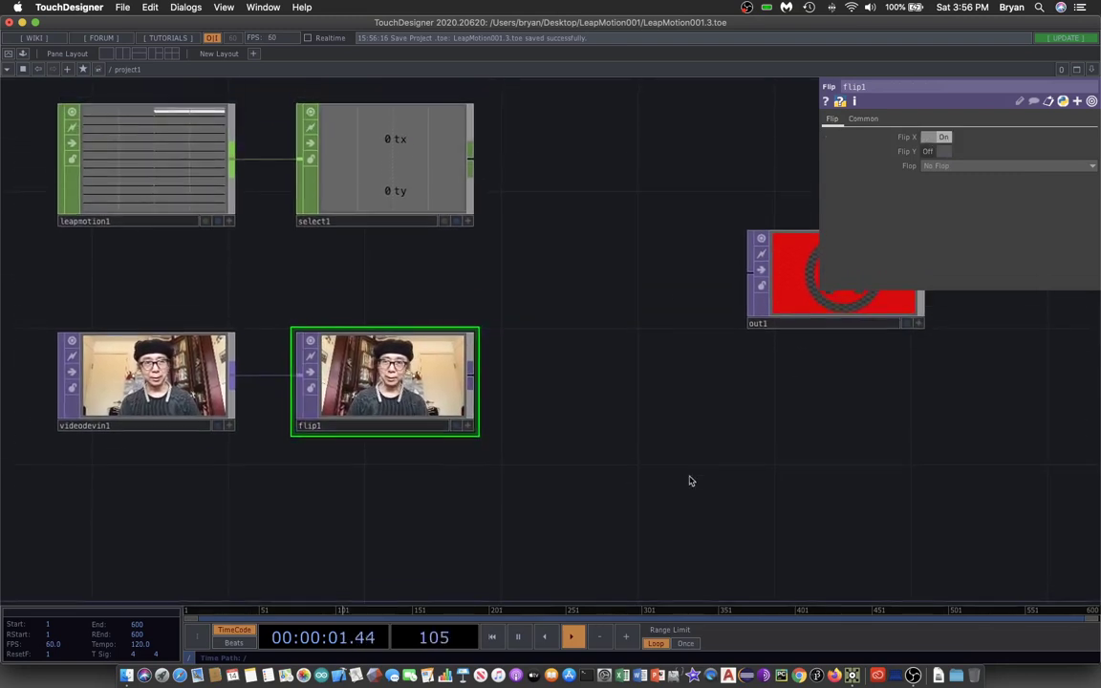
- Save the project as LeapMotion001.4.toe
{"action": "left_click", "coordinate": [122, 6]}
{"action": "left_click", "coordinate": [151, 93]}
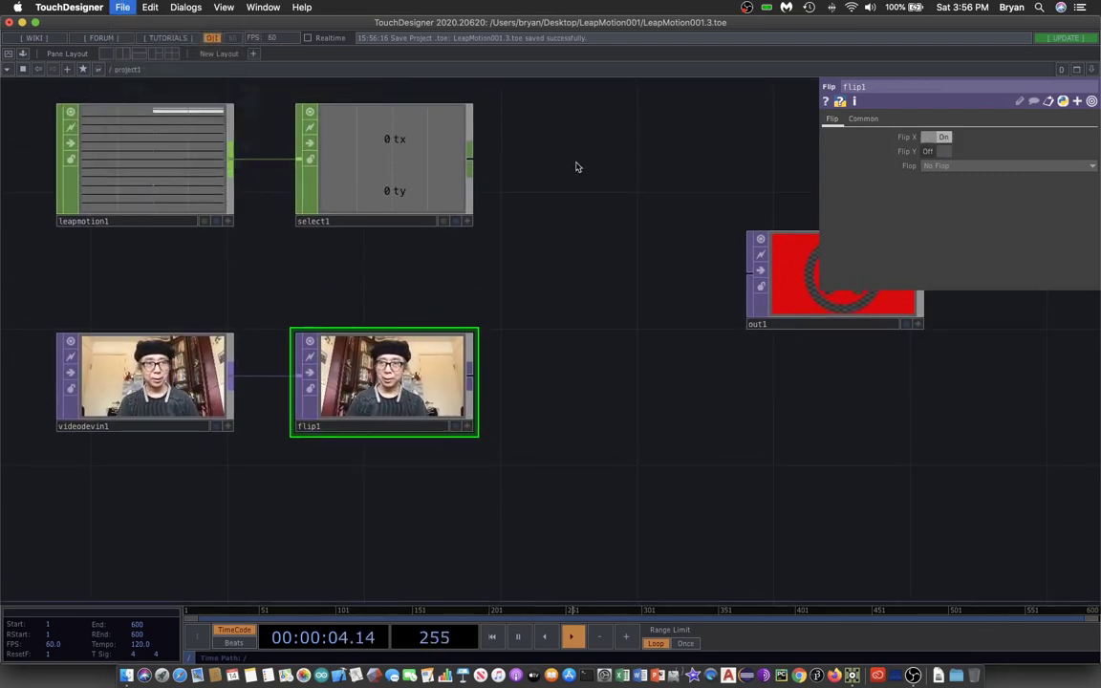
{"action": "scroll", "coordinate": [791, 433], "scroll_direction": "right", "scroll_amount": 1}
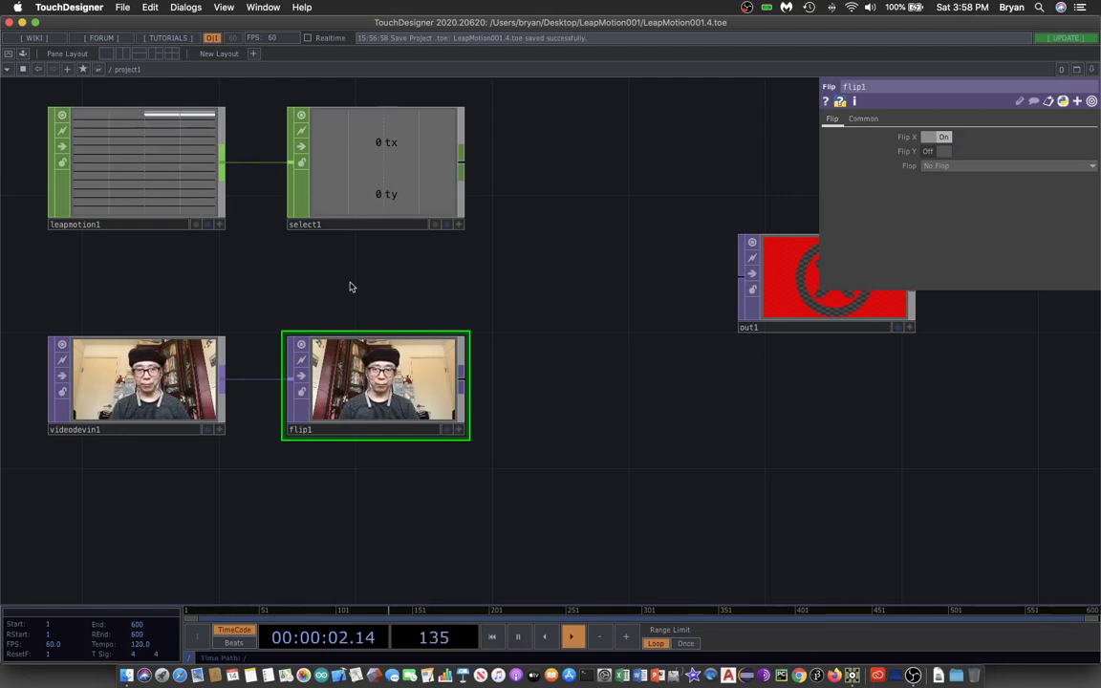
- Add select2 fed from select1, with Channel Names set to tx
{"action": "middle_click_drag", "start_coordinate": [634, 182], "coordinate": [590, 322]}
{"action": "key", "text": "Tab"}
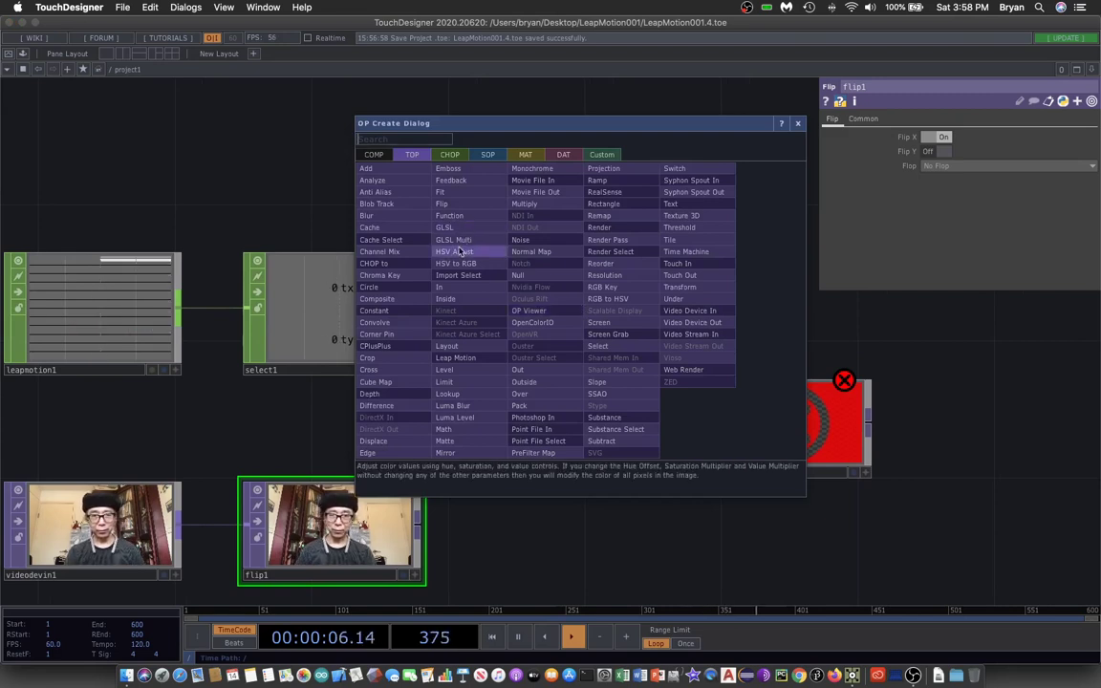
{"action": "key", "text": "Tab"}
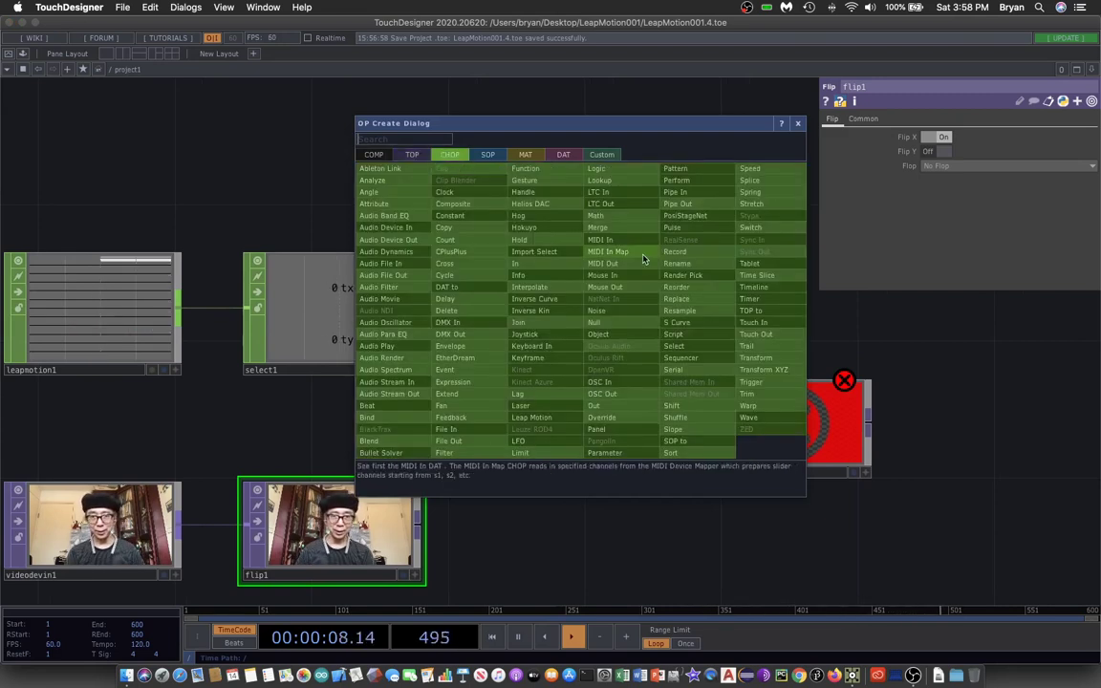
{"action": "left_click", "coordinate": [707, 350]}
{"action": "left_click", "coordinate": [573, 247]}
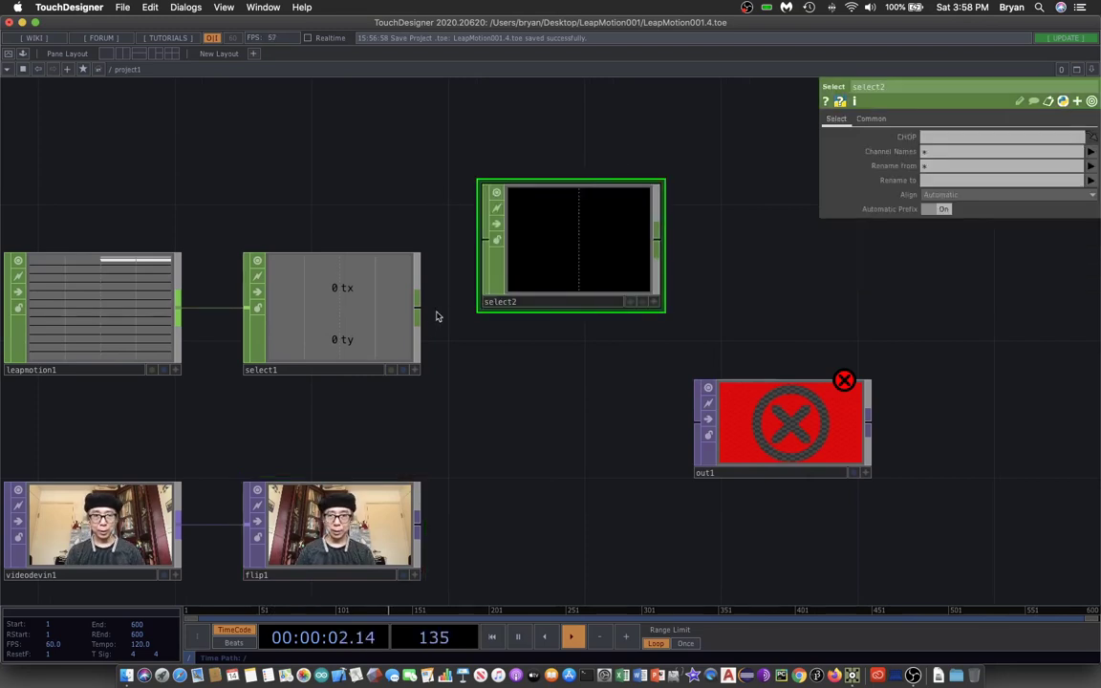
{"action": "left_click_drag", "start_coordinate": [423, 315], "coordinate": [486, 239]}
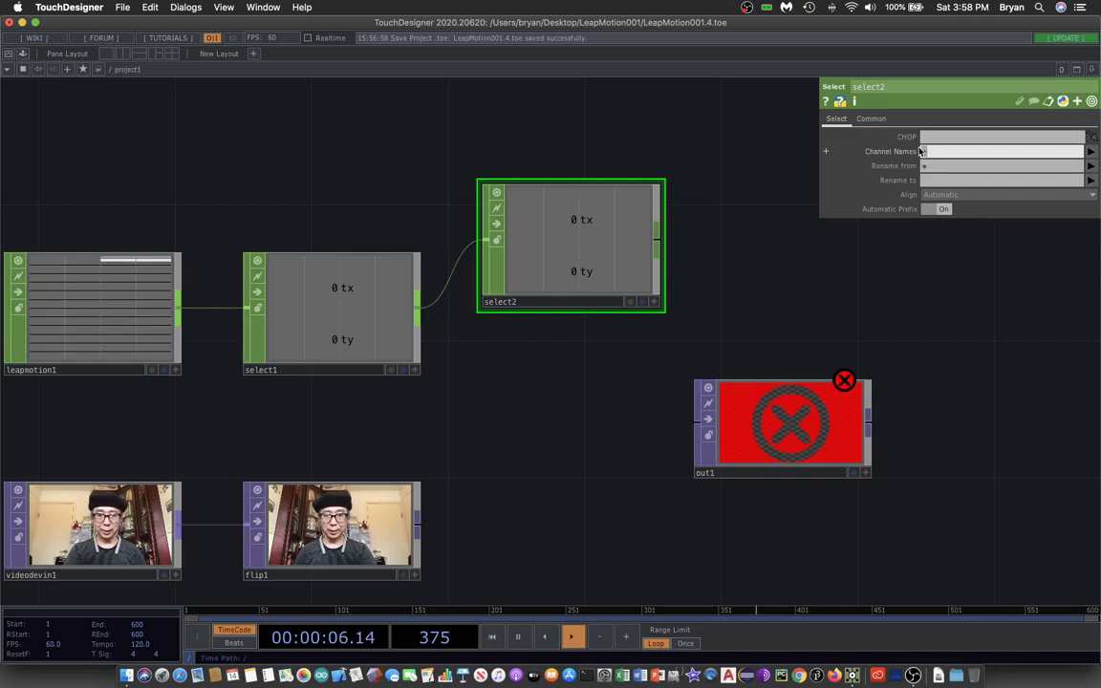
{"action": "left_click", "coordinate": [956, 151]}
{"action": "type", "text": "tx"}
{"action": "key", "text": "Return"}
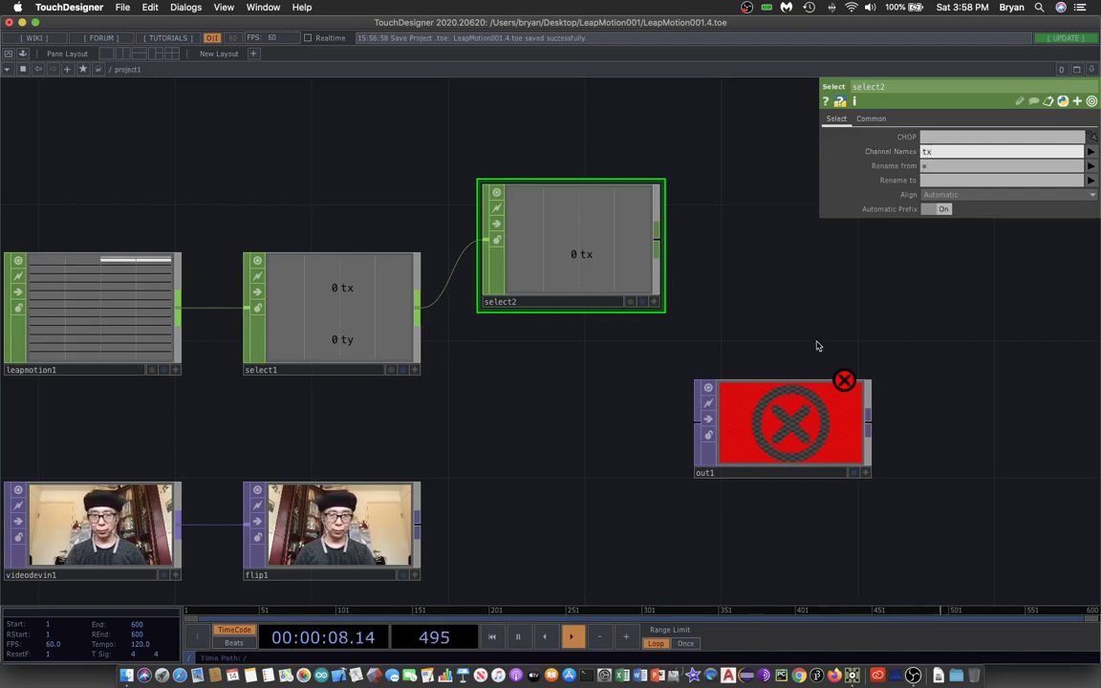
{"action": "scroll", "coordinate": [561, 444], "scroll_direction": "down", "scroll_amount": 5}
{"action": "scroll", "coordinate": [560, 444], "scroll_direction": "right", "scroll_amount": 5}
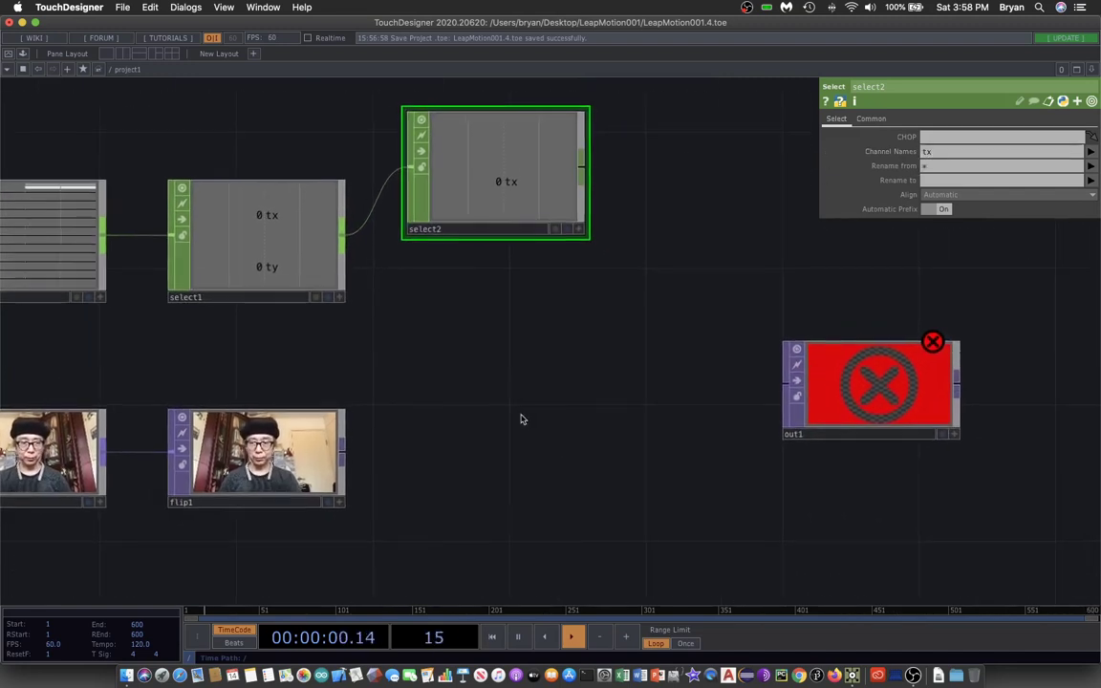
- Add select3 below select2, fed from select1, with Channel Names set to ty
{"action": "key", "text": "Tab"}
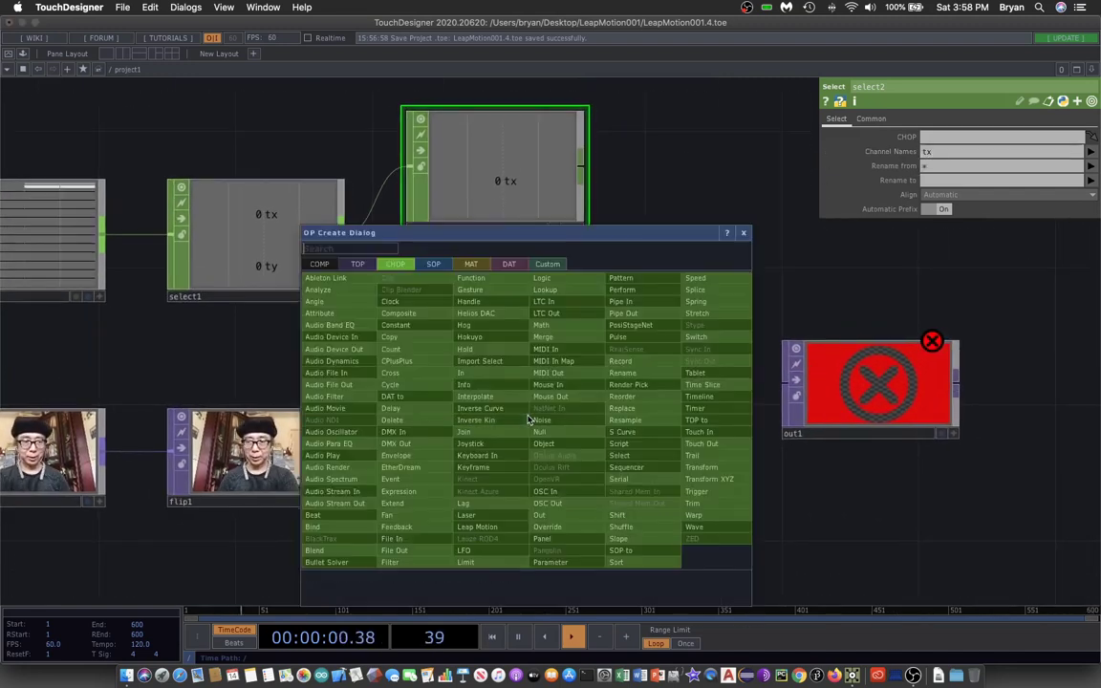
{"action": "left_click", "coordinate": [621, 455]}
{"action": "left_click", "coordinate": [497, 344]}
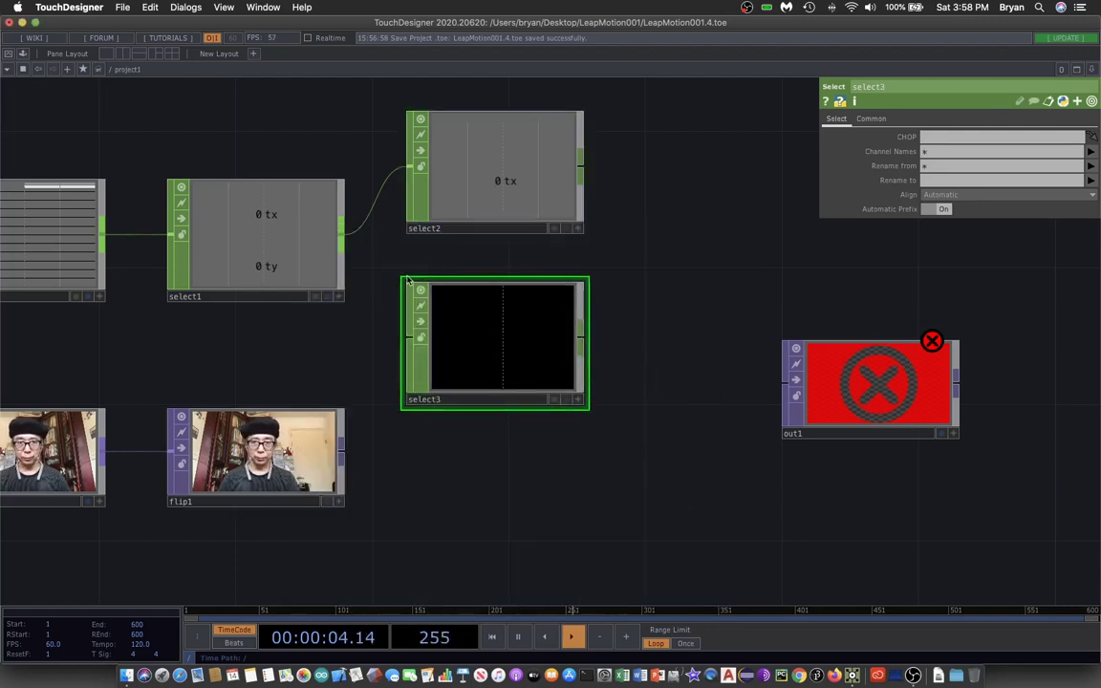
{"action": "left_click_drag", "start_coordinate": [342, 247], "coordinate": [407, 340]}
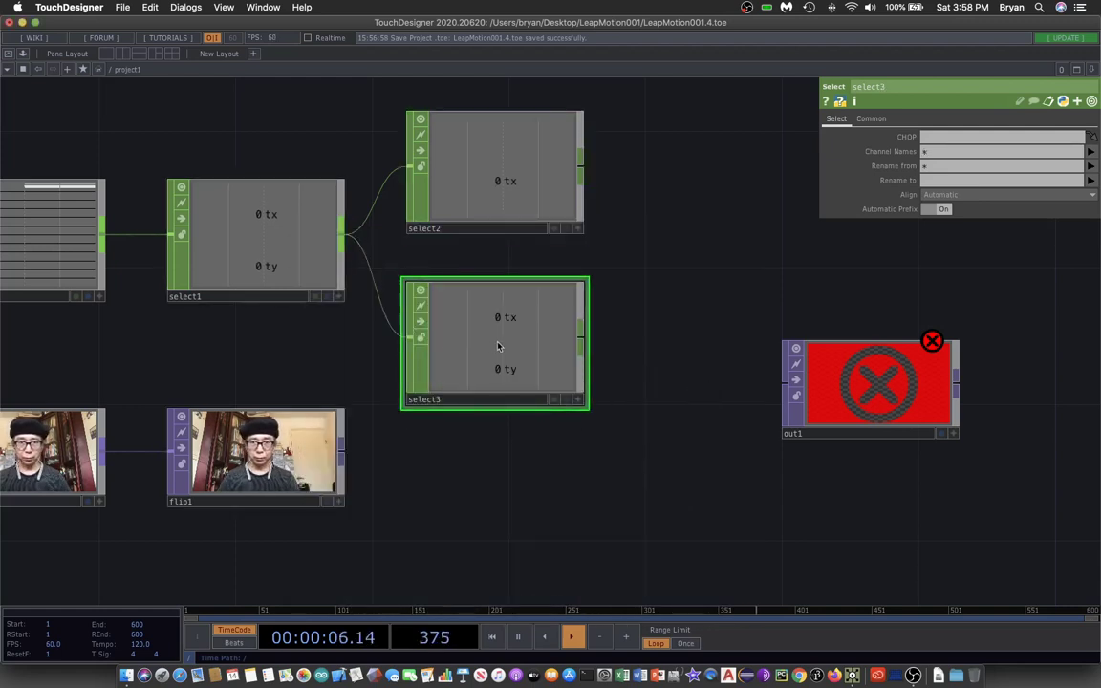
{"action": "left_click", "coordinate": [956, 151]}
{"action": "type", "text": "t"}
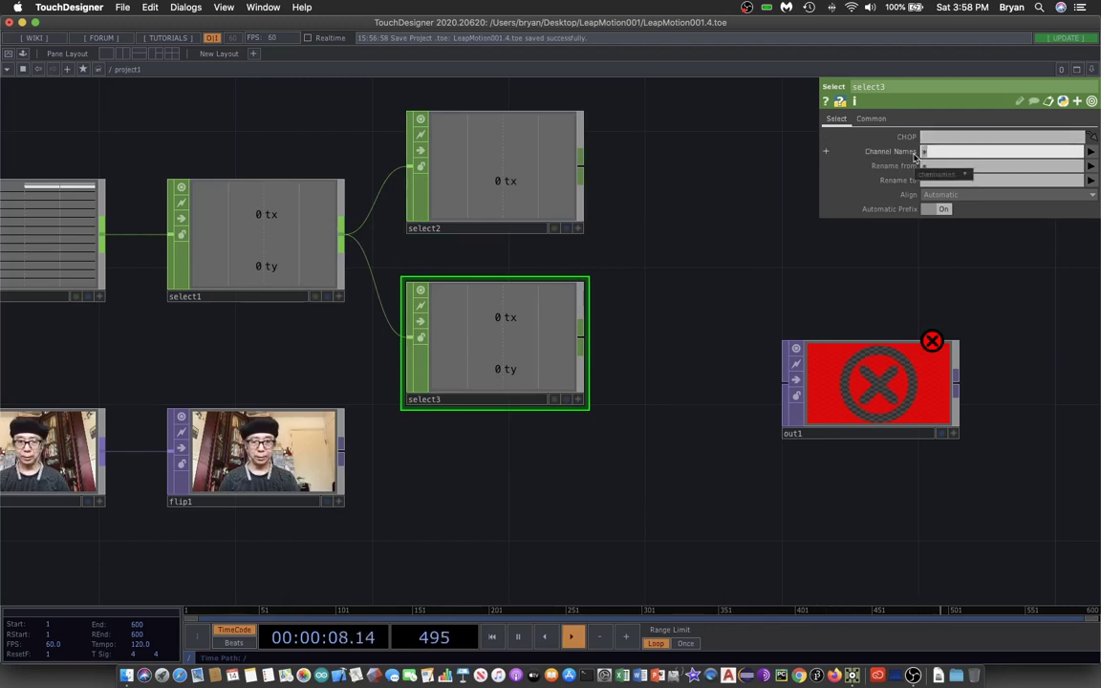
{"action": "type", "text": "y"}
{"action": "key", "text": "Return"}
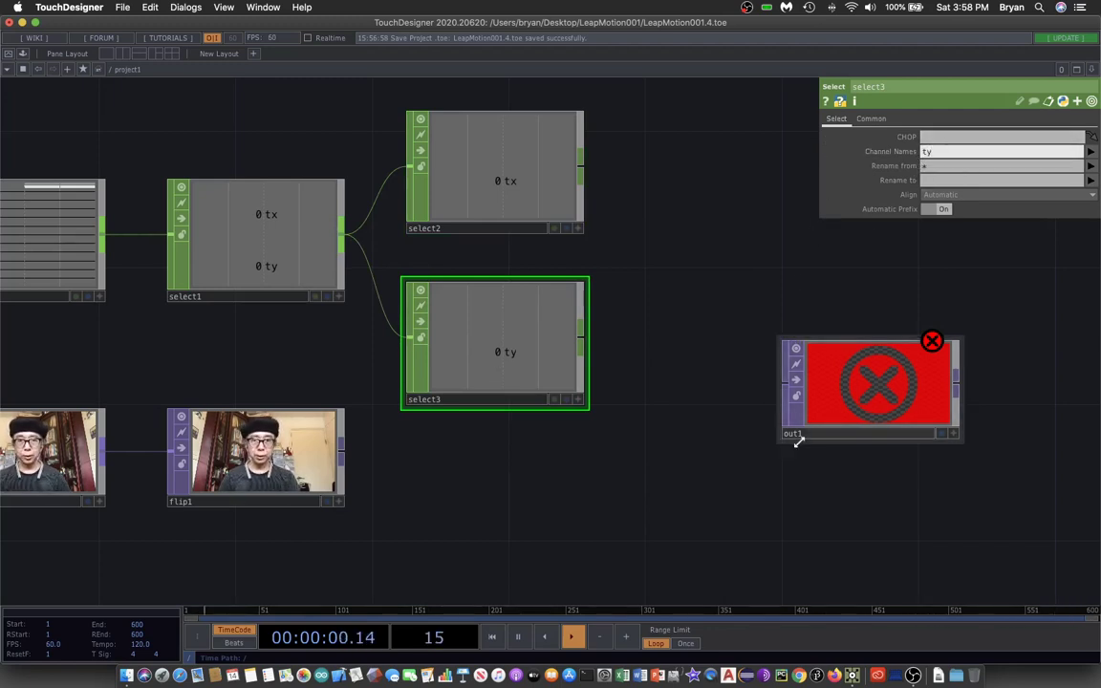
- Move out1 further right and down, and save the project as LeapMotion001.5.toe
{"action": "left_click_drag", "start_coordinate": [731, 511], "coordinate": [558, 511]}
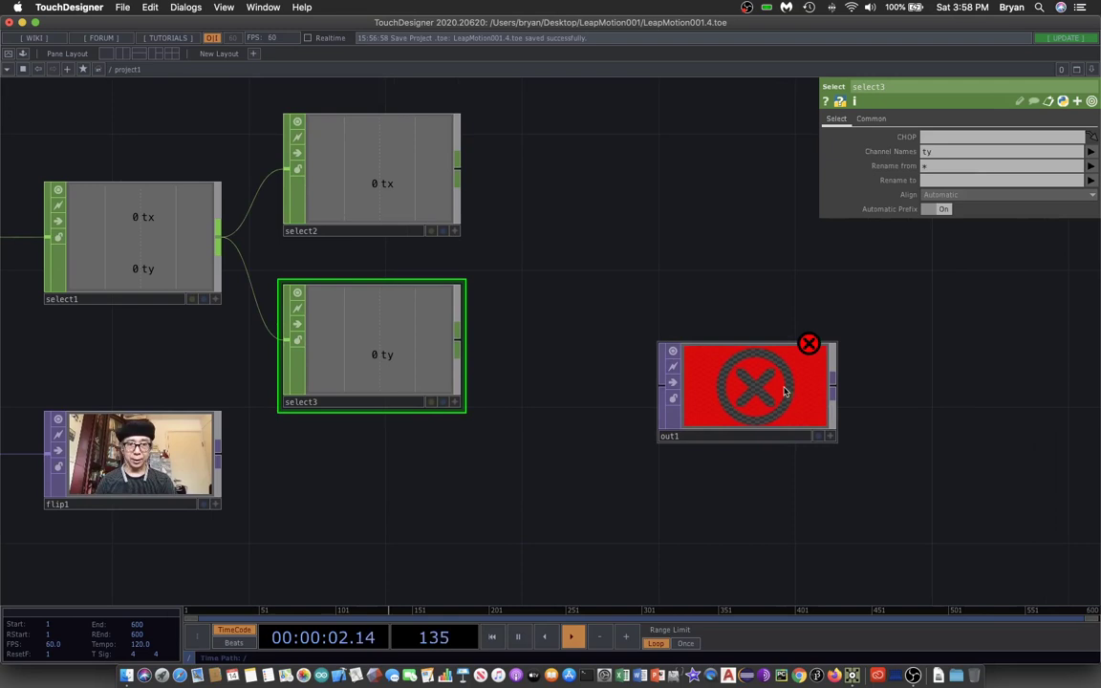
{"action": "left_click_drag", "start_coordinate": [786, 406], "coordinate": [924, 441]}
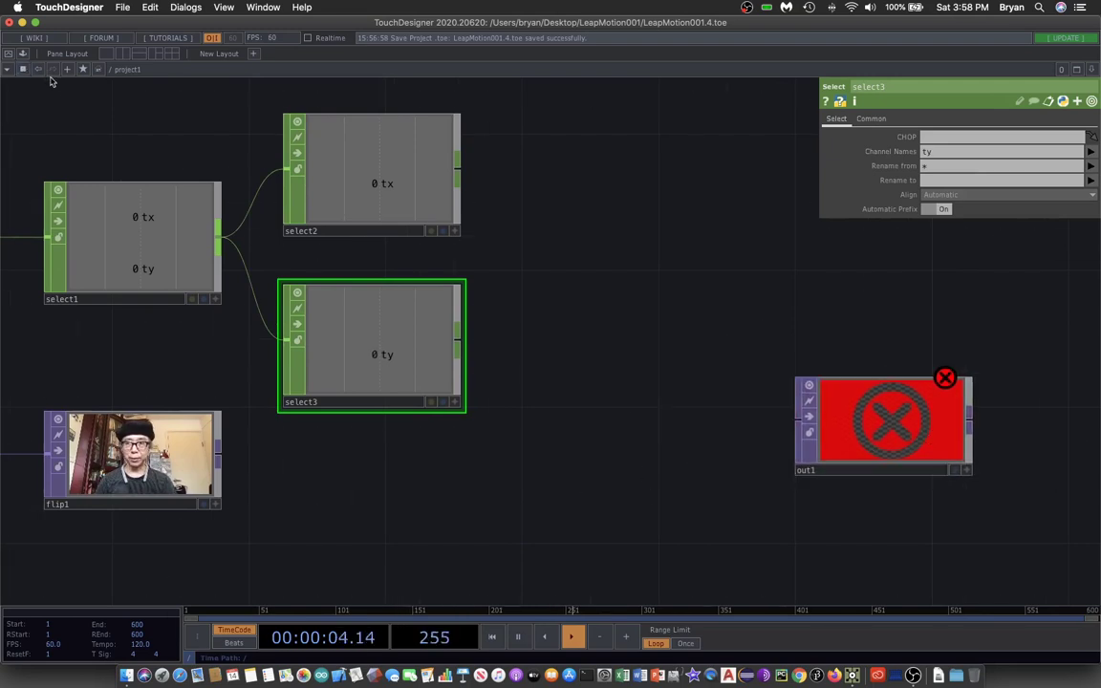
{"action": "left_click", "coordinate": [122, 7]}
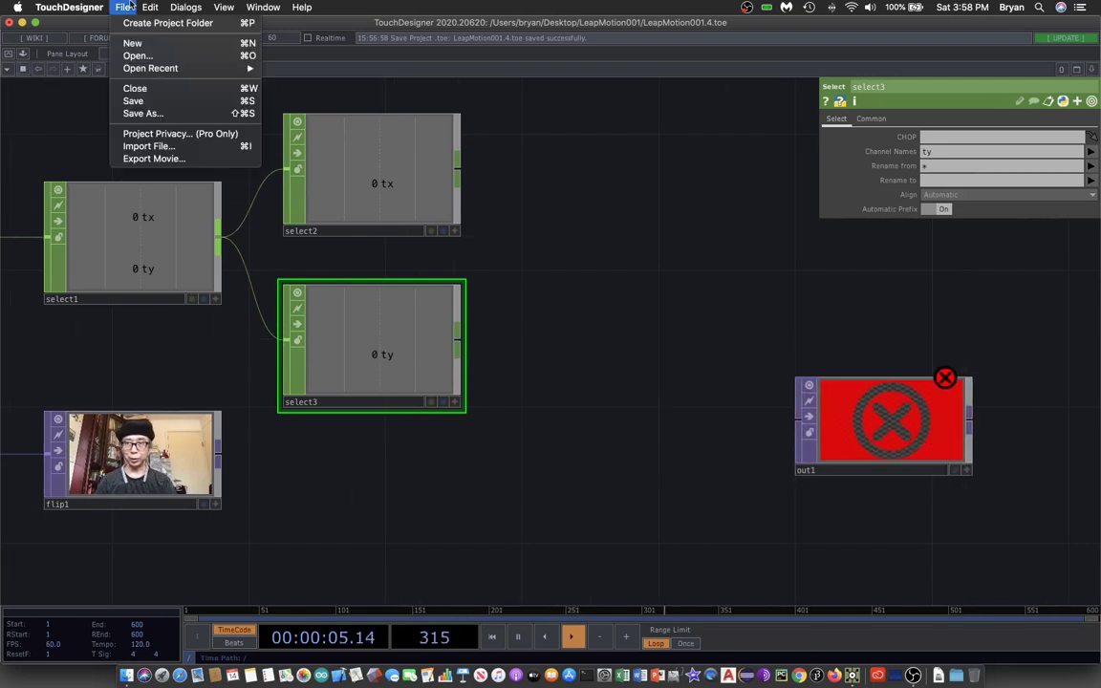
{"action": "left_click", "coordinate": [143, 99]}
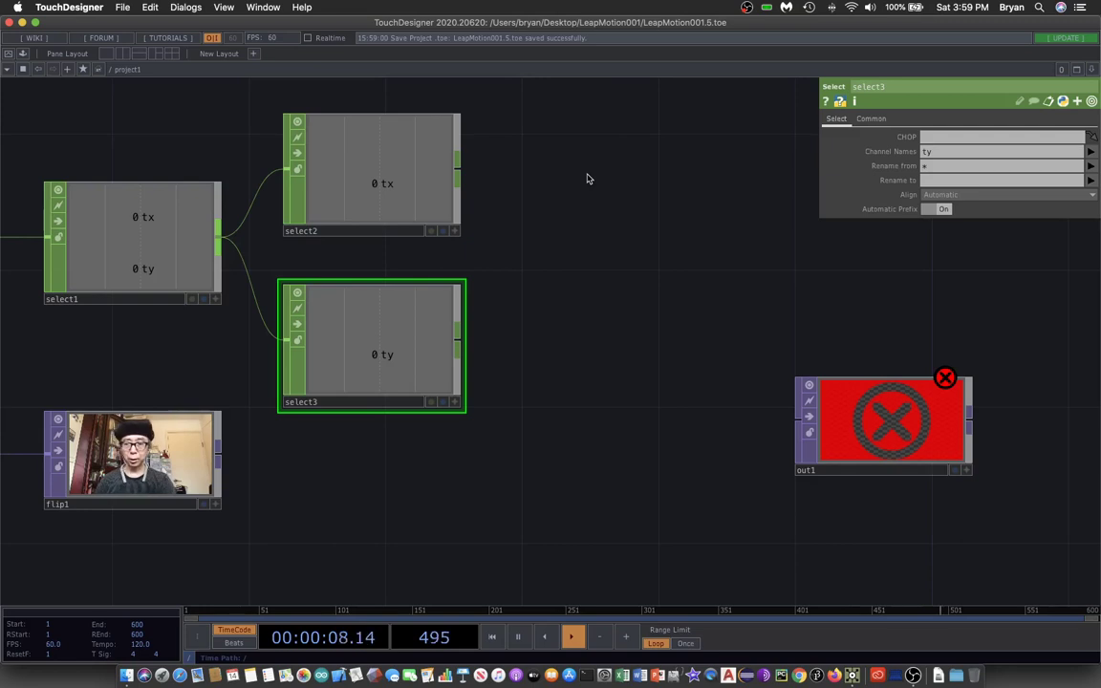
- Add a Math CHOP, math1, and wire select2 into it
{"action": "key", "text": "Tab"}
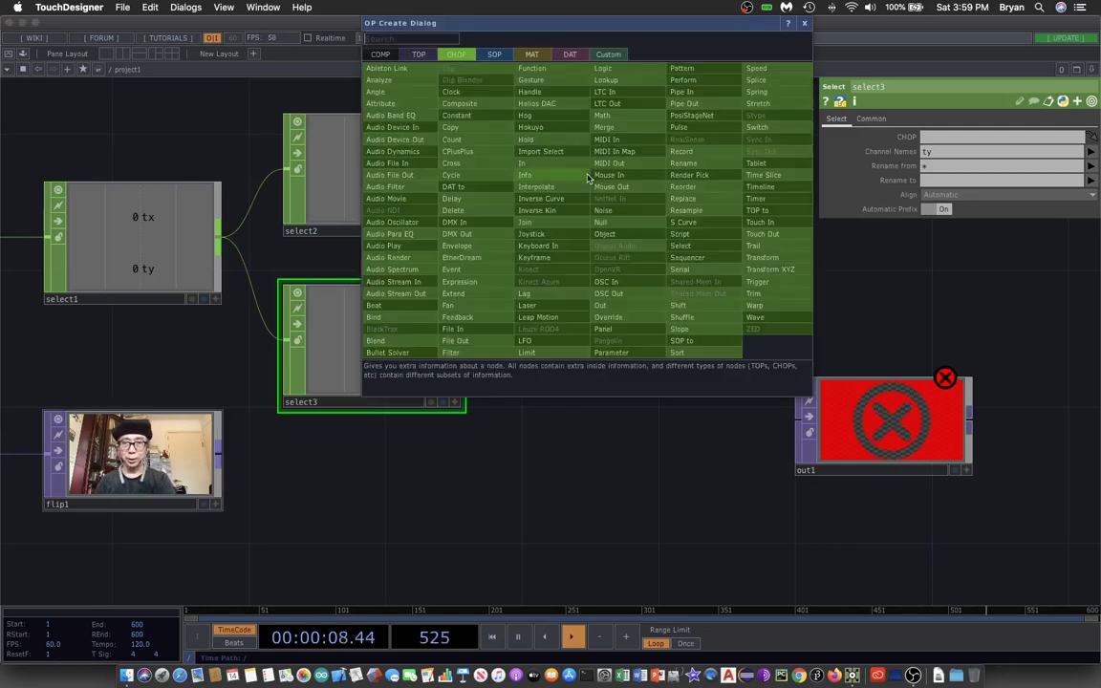
{"action": "left_click", "coordinate": [616, 115]}
{"action": "left_click", "coordinate": [607, 179]}
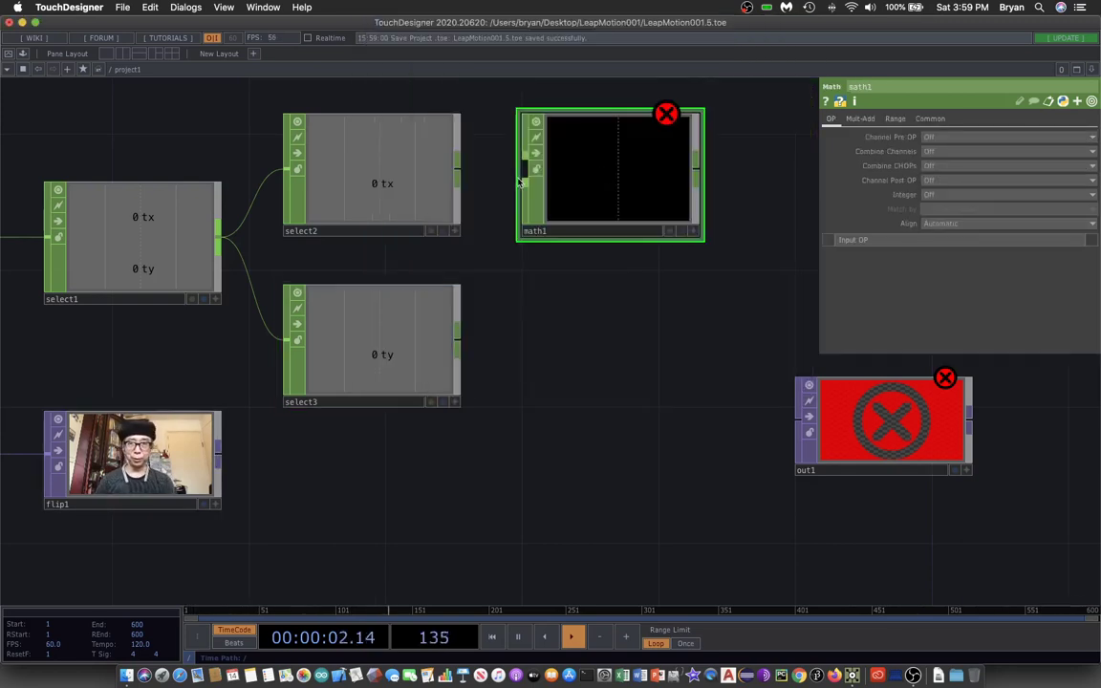
{"action": "left_click", "coordinate": [457, 168]}
{"action": "left_click", "coordinate": [524, 169]}
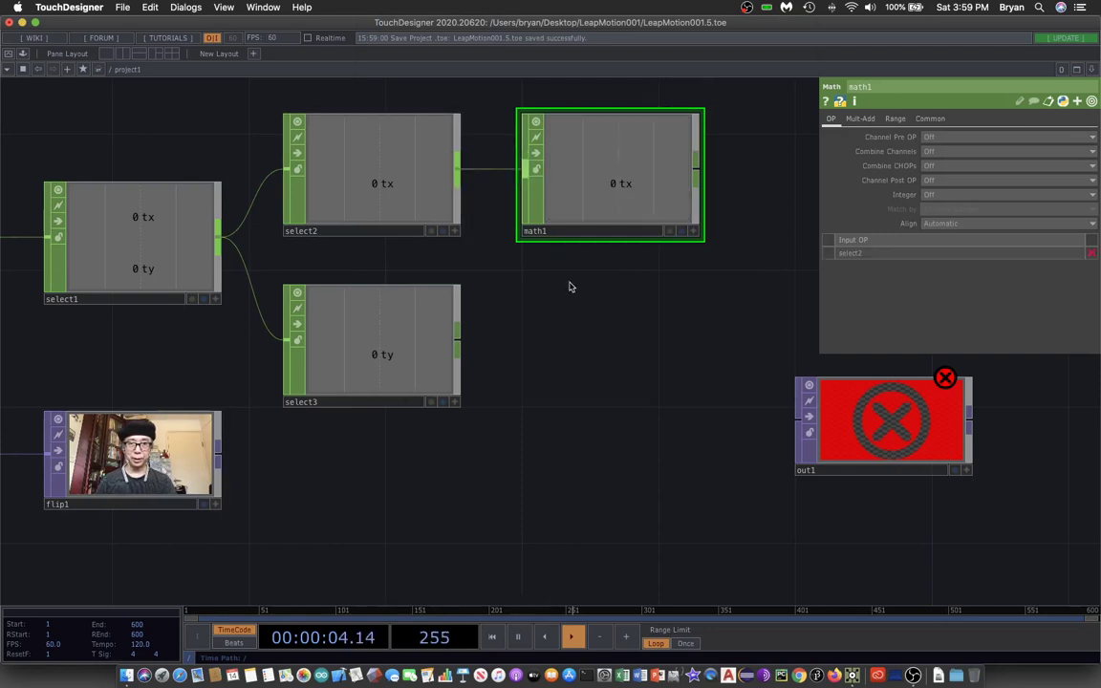
- Add a second Math CHOP, math2, below math1, fed by select3
{"action": "key", "text": "Tab"}
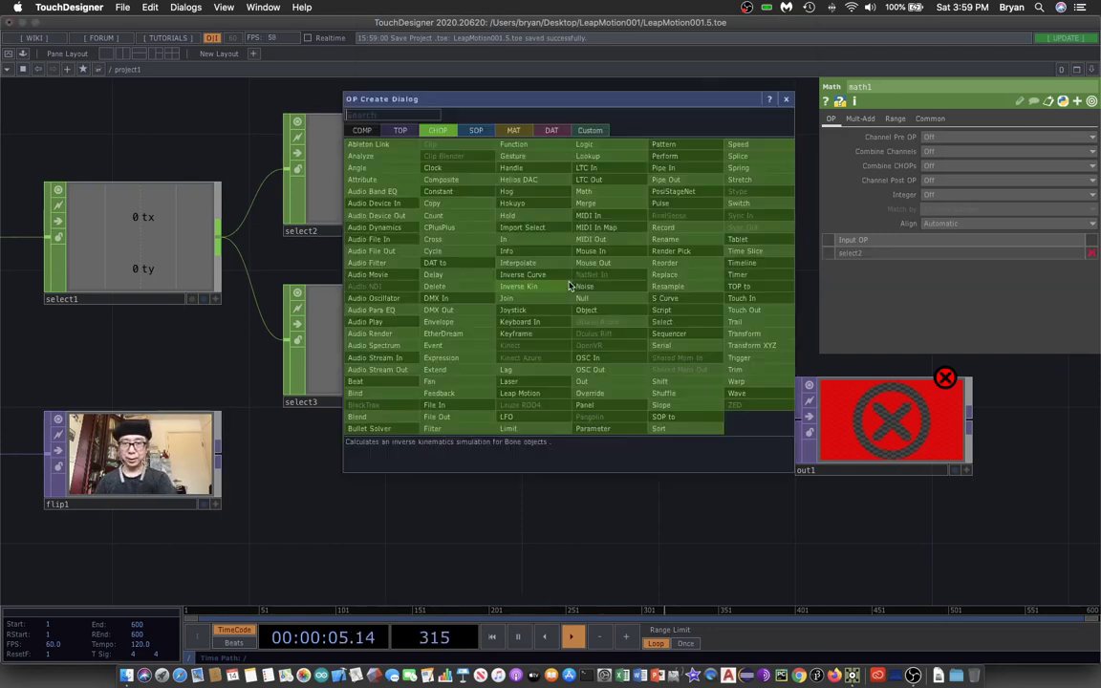
{"action": "left_click", "coordinate": [597, 195]}
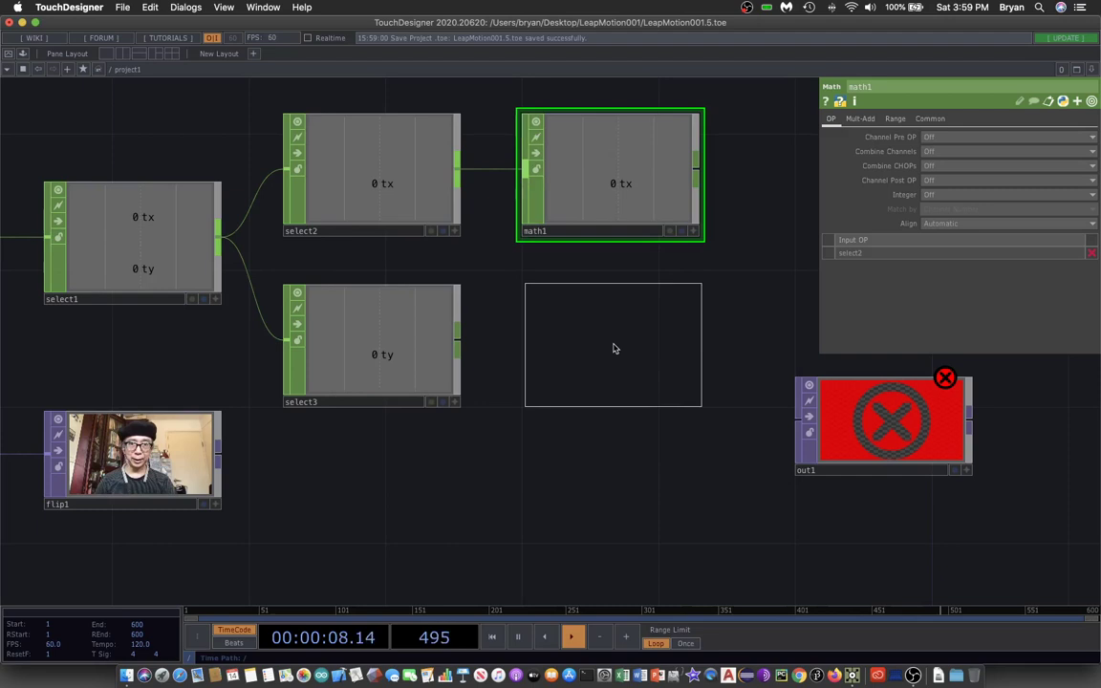
{"action": "left_click", "coordinate": [612, 347]}
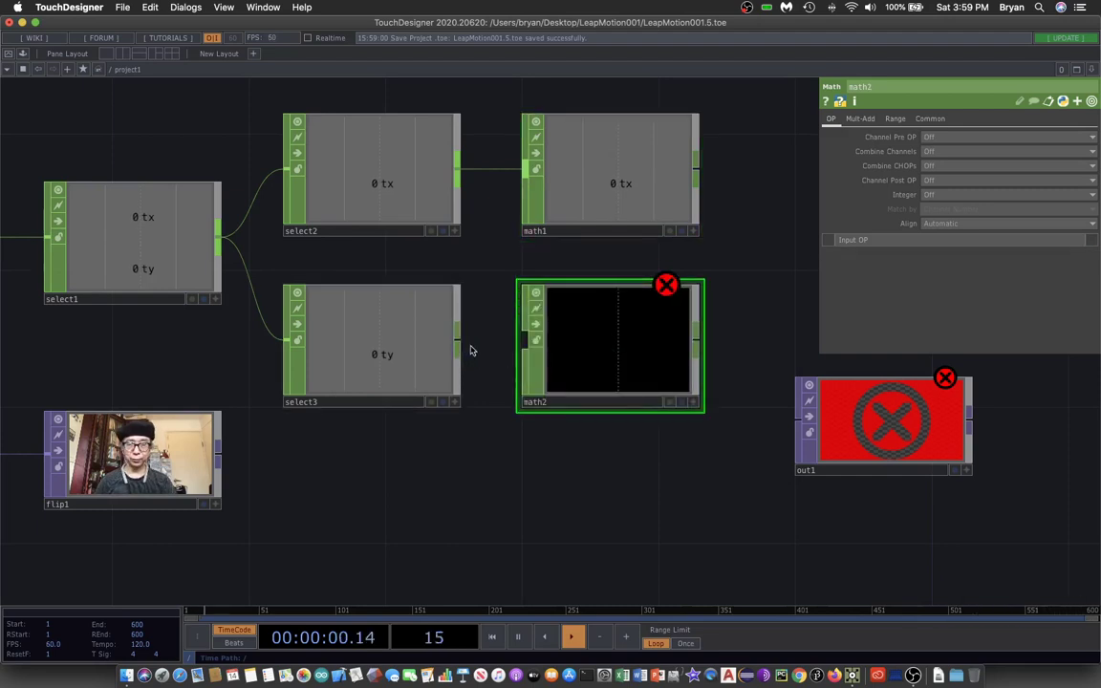
{"action": "left_click_drag", "start_coordinate": [459, 340], "coordinate": [526, 341]}
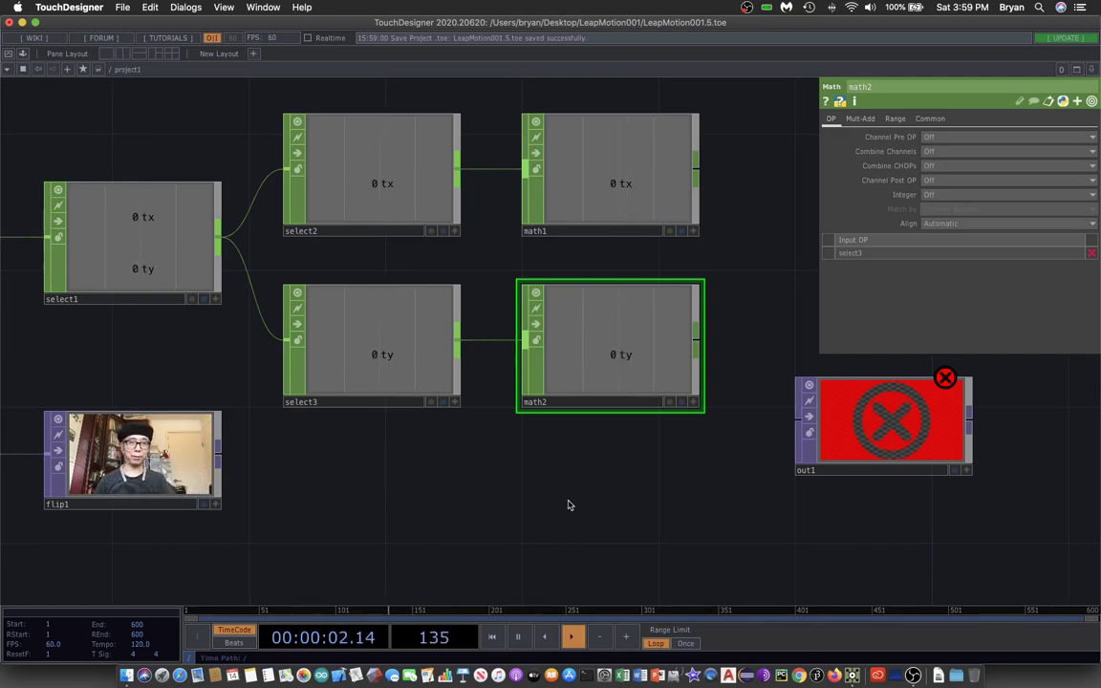
- On math1's Range page, map From Range -0.15 / 0.15 to To Range -0.5 / 0.5
{"action": "left_click", "coordinate": [635, 160]}
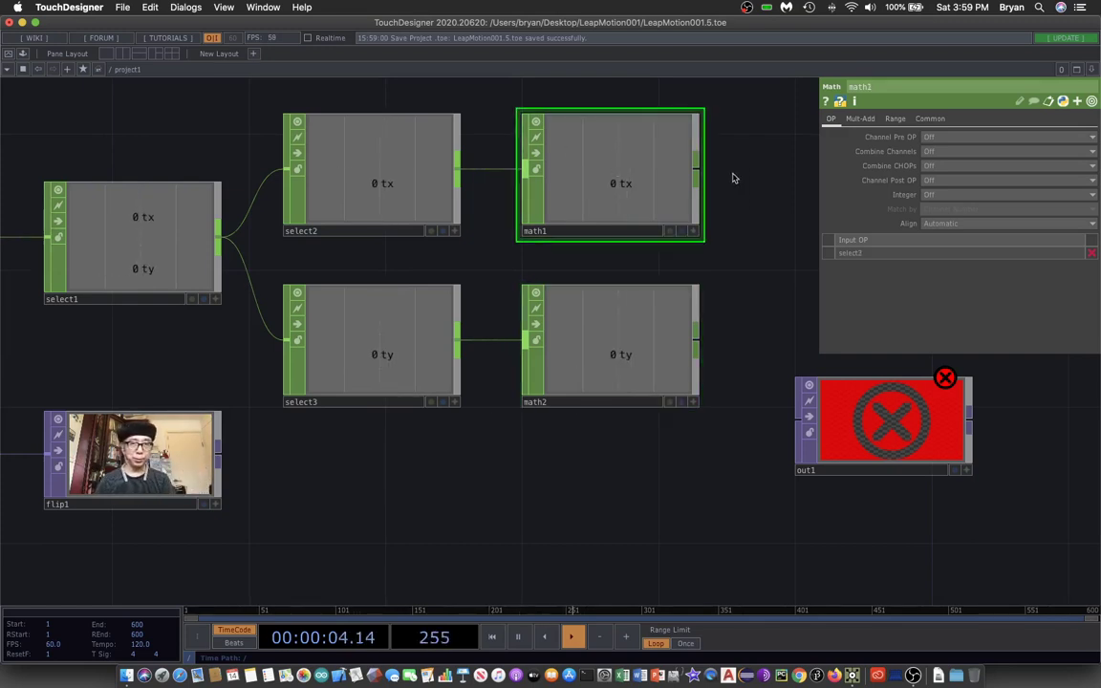
{"action": "left_click", "coordinate": [895, 120]}
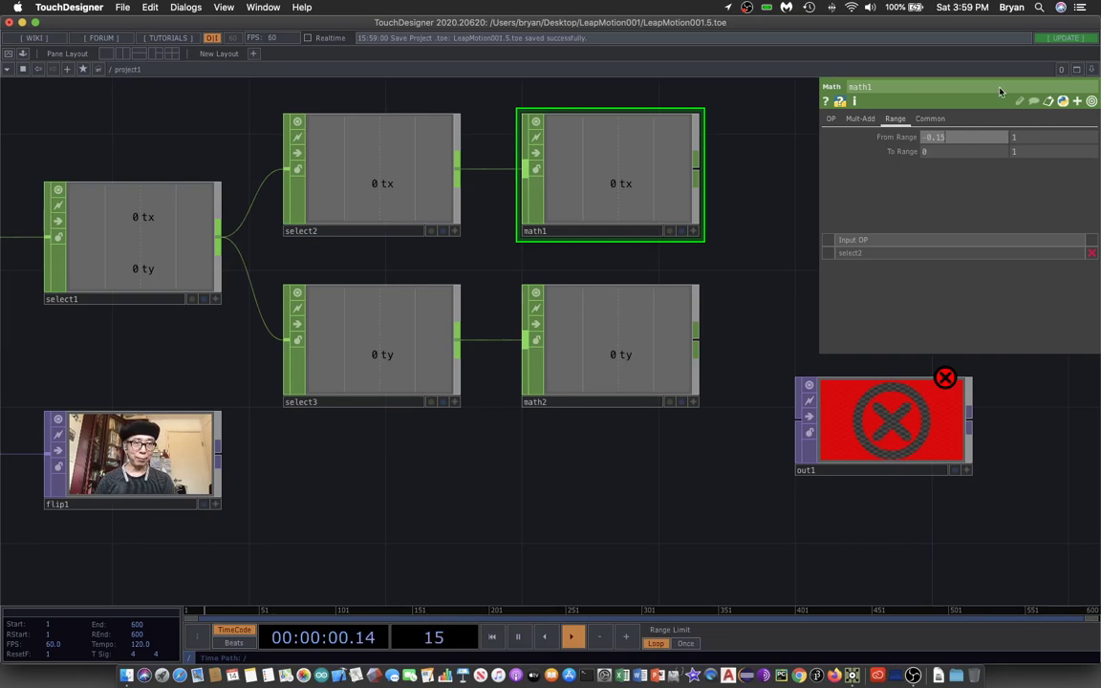
{"action": "key", "text": "Tab"}
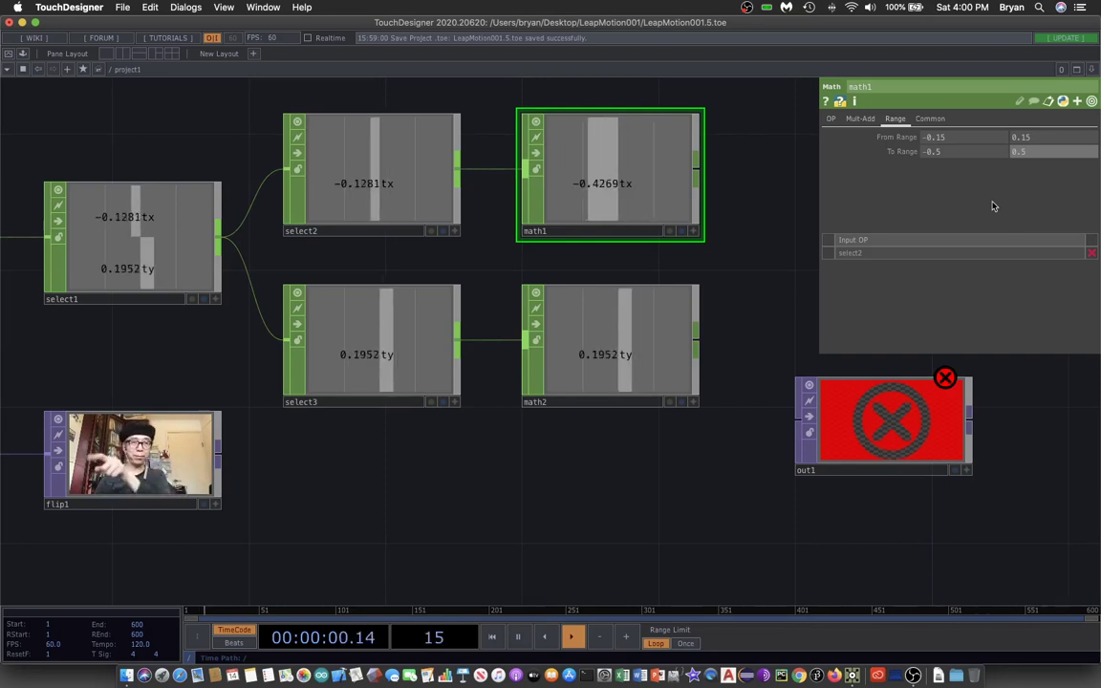
- On math2's Range page, map From Range 0.15 / 0.4 to To Range -0.5 / 0.5
{"action": "left_click", "coordinate": [382, 325]}
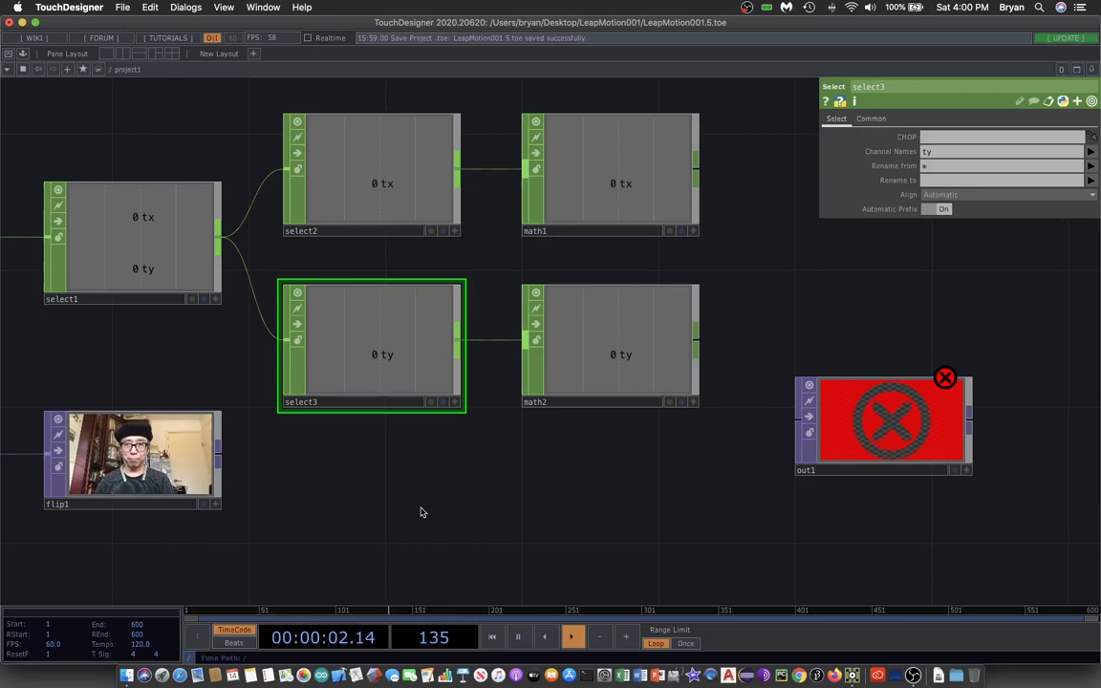
{"action": "scroll", "coordinate": [455, 462], "scroll_direction": "down", "scroll_amount": 3}
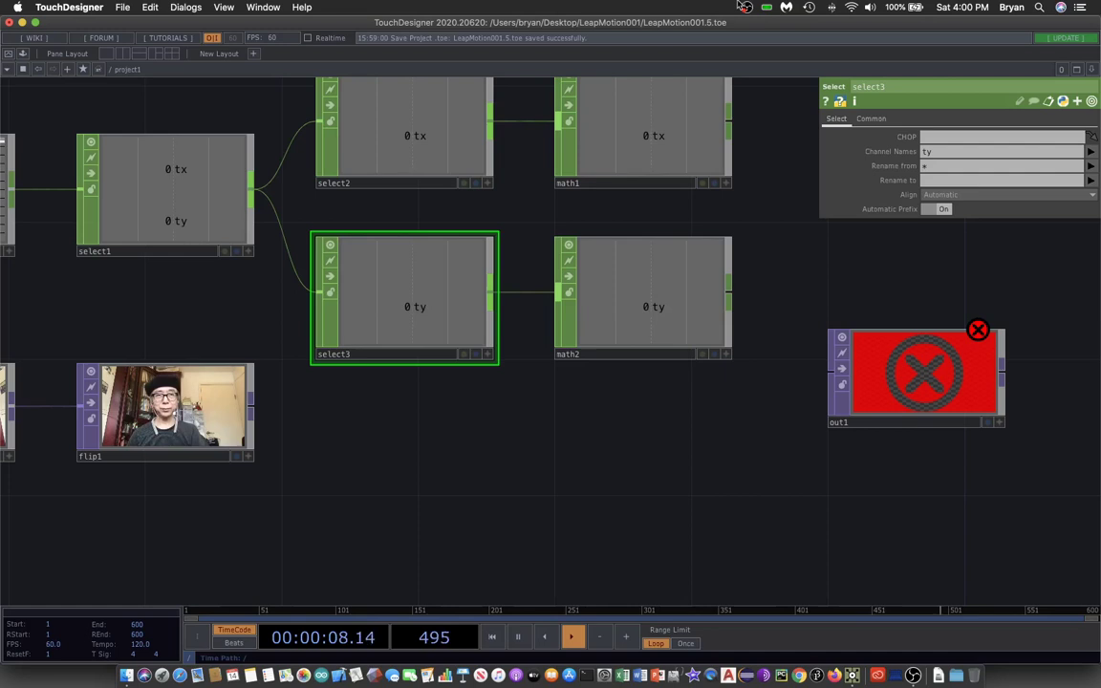
{"action": "left_click", "coordinate": [688, 282]}
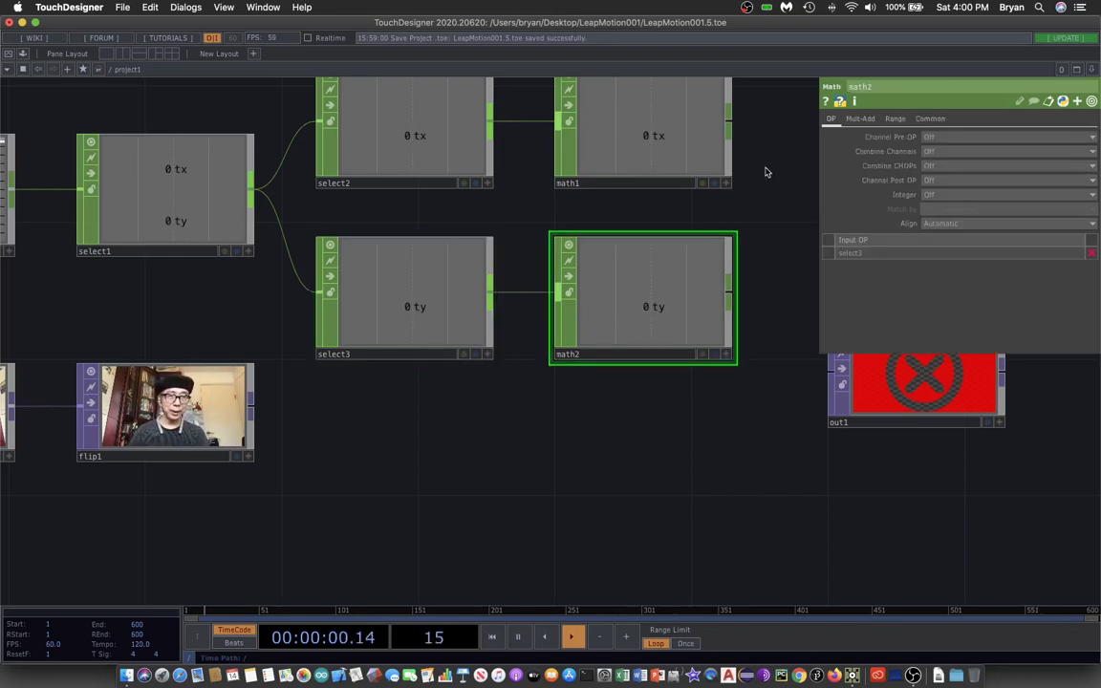
{"action": "left_click", "coordinate": [892, 119]}
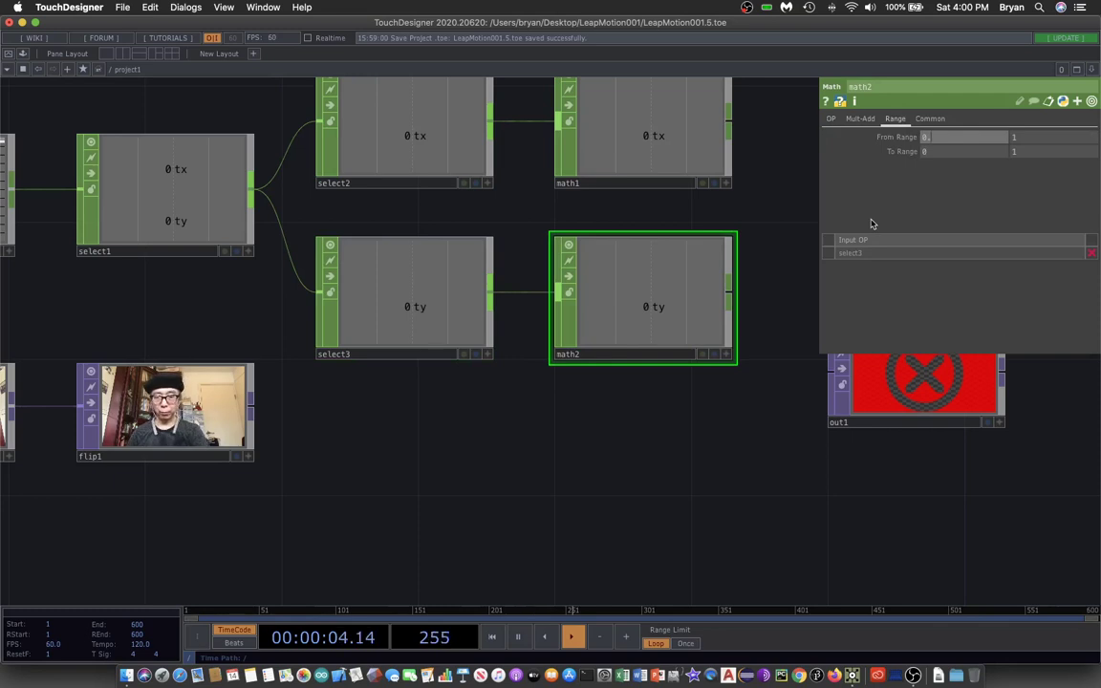
{"action": "key", "text": "Tab"}
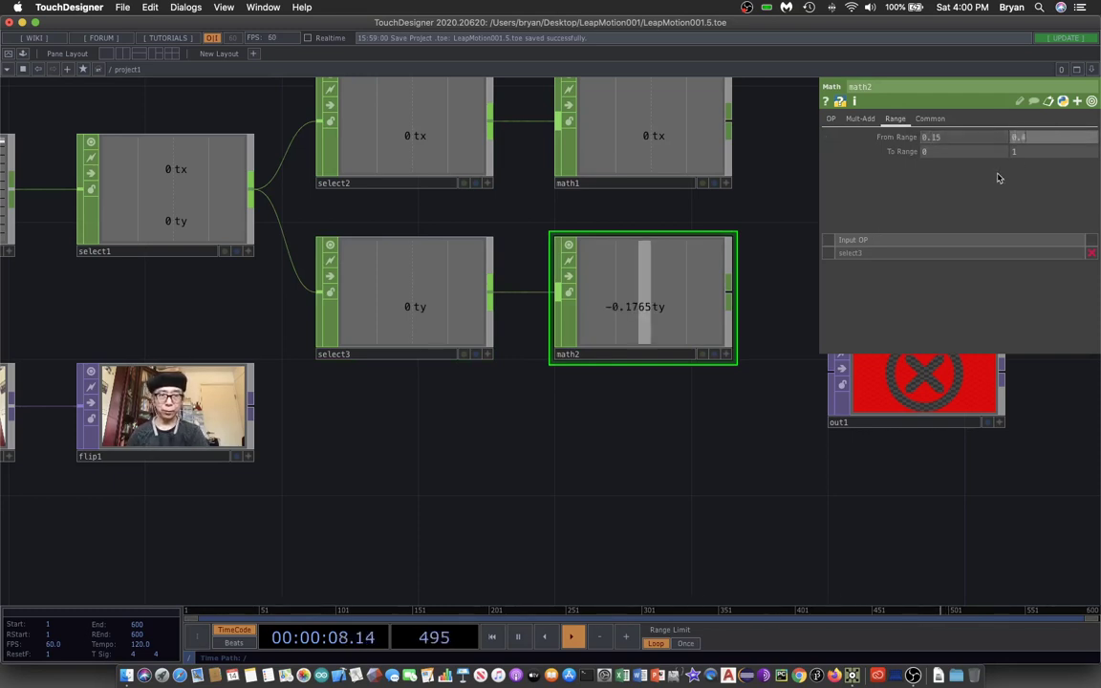
{"action": "key", "text": "Tab"}
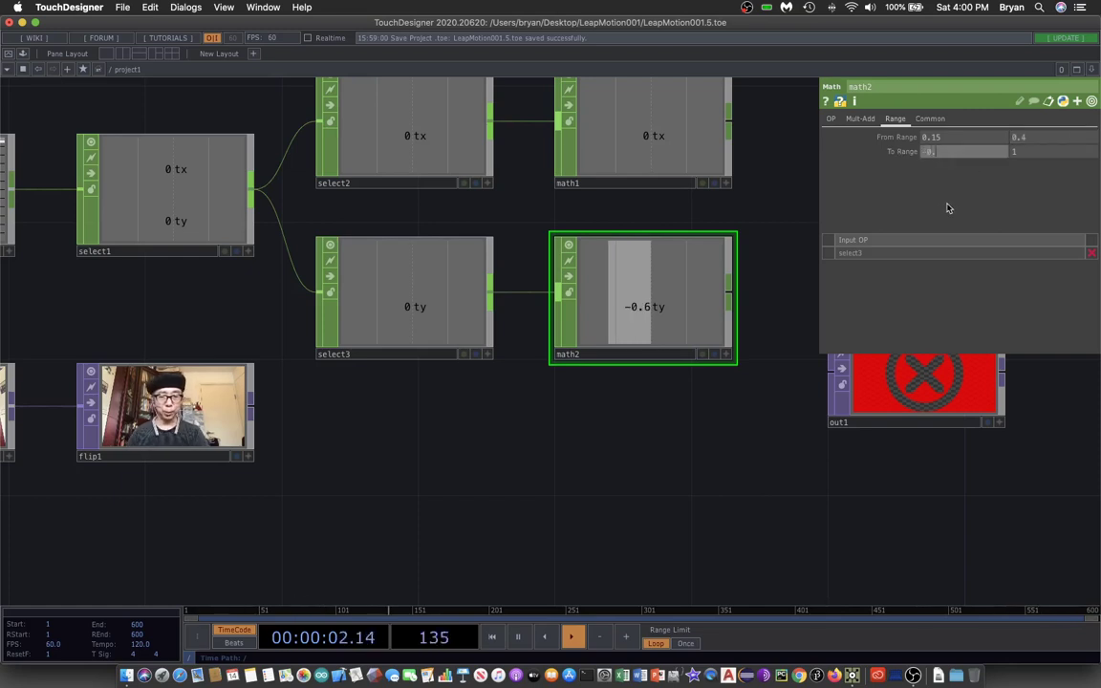
{"action": "left_click", "coordinate": [1013, 152]}
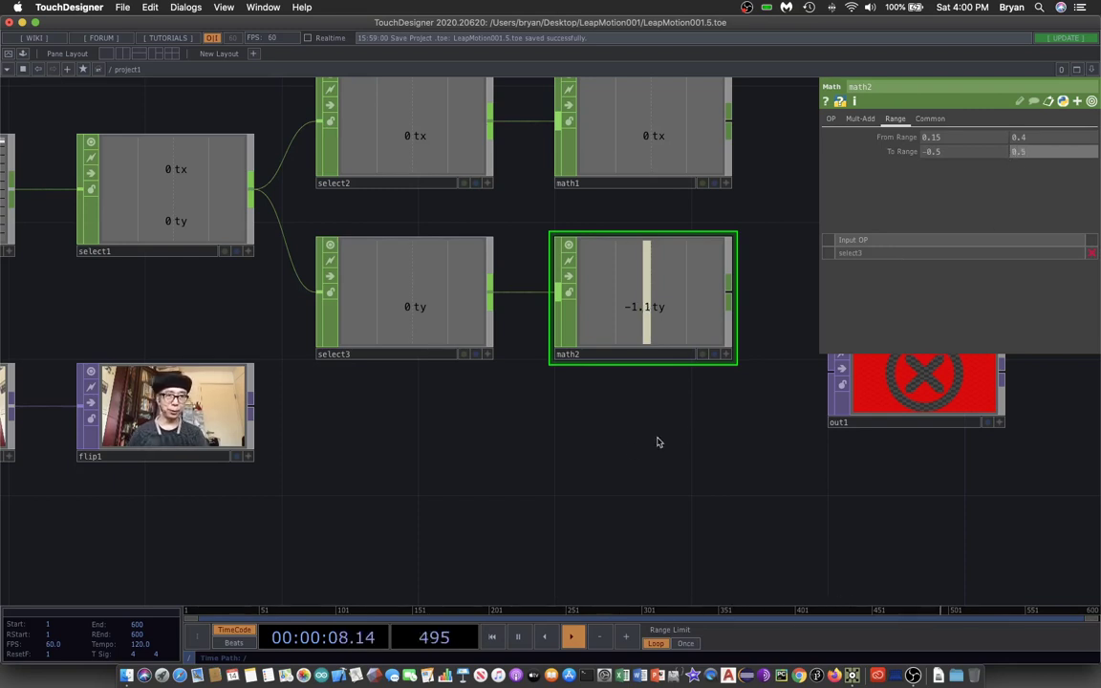
- Save the project as LeapMotion001.6.toe and move out1 further right and down
{"action": "left_click_drag", "start_coordinate": [616, 450], "coordinate": [492, 491]}
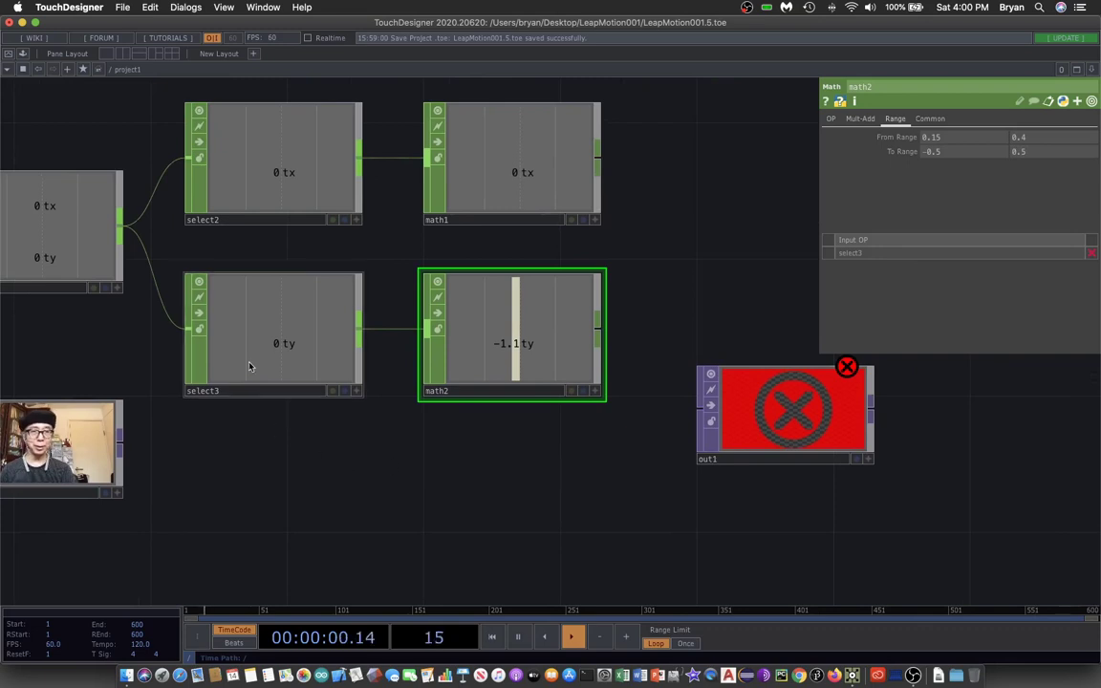
{"action": "left_click", "coordinate": [122, 7]}
{"action": "left_click", "coordinate": [147, 100]}
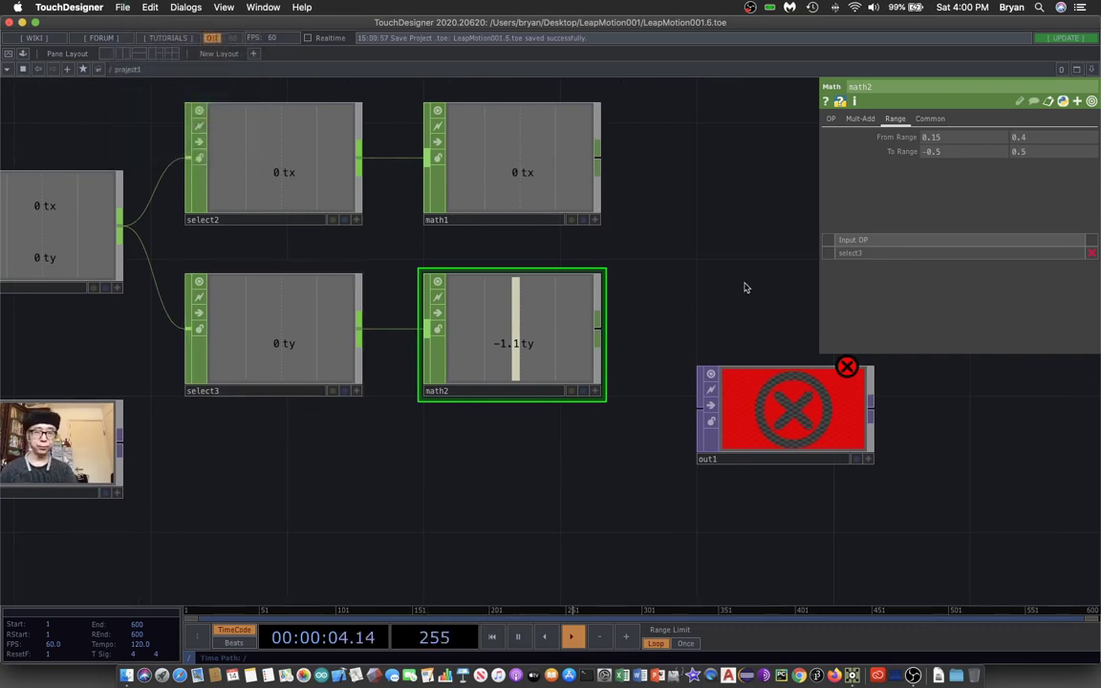
{"action": "left_click_drag", "start_coordinate": [817, 404], "coordinate": [953, 439]}
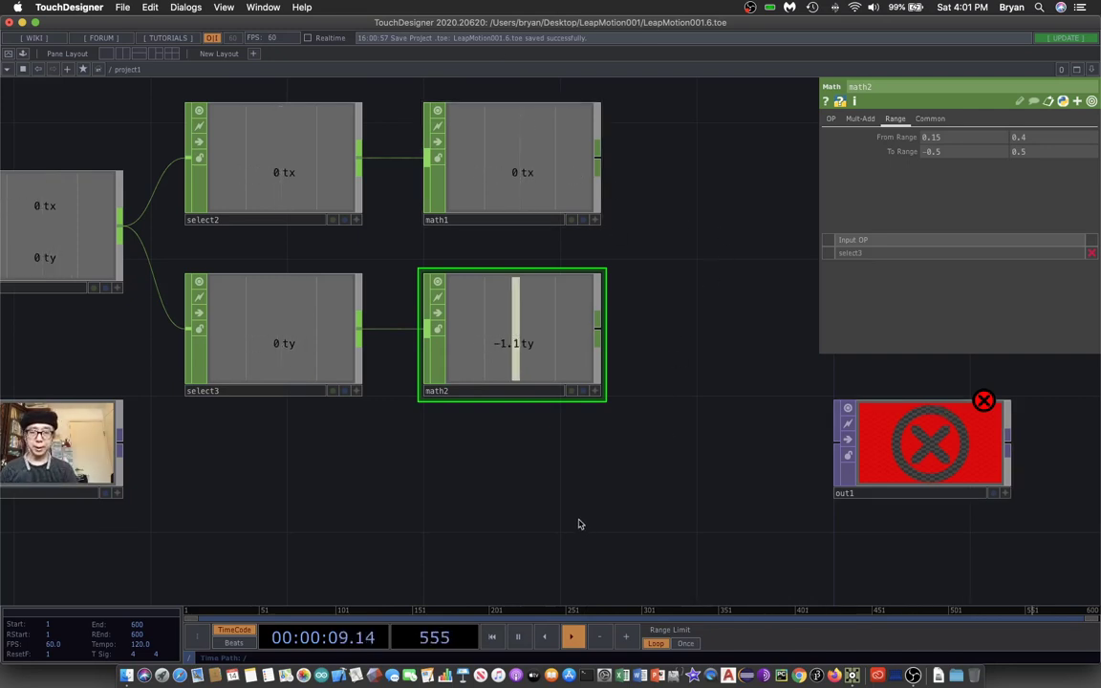
- Add a Circle TOP, circle1, below the other nodes in the network
{"action": "key", "text": "h"}
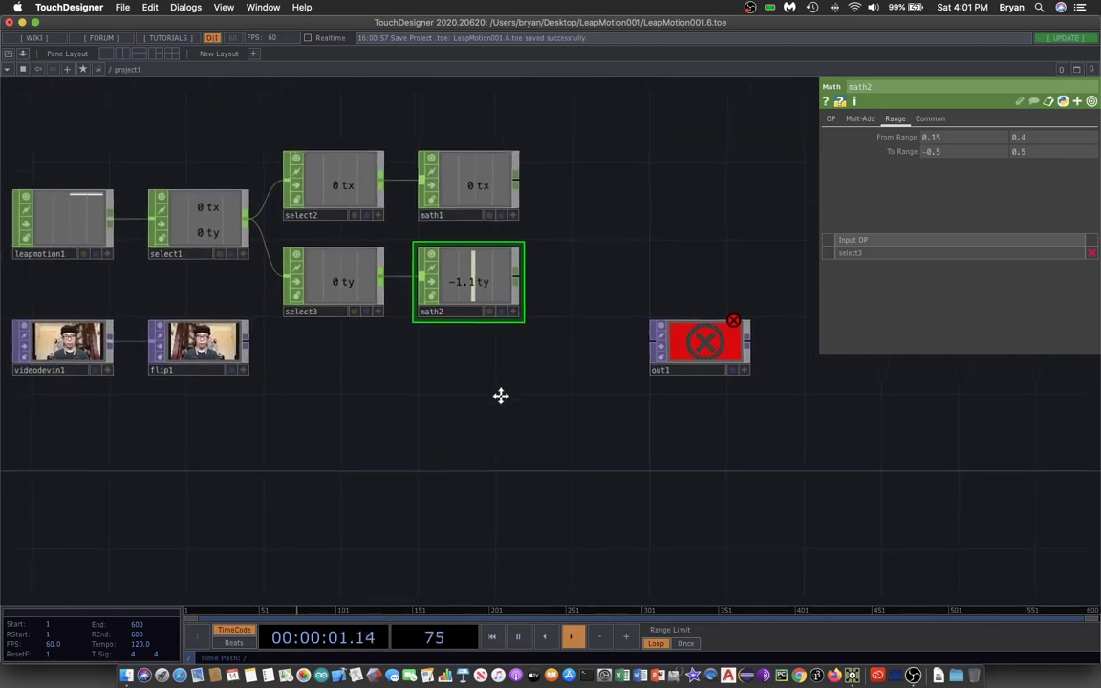
{"action": "key", "text": "Tab"}
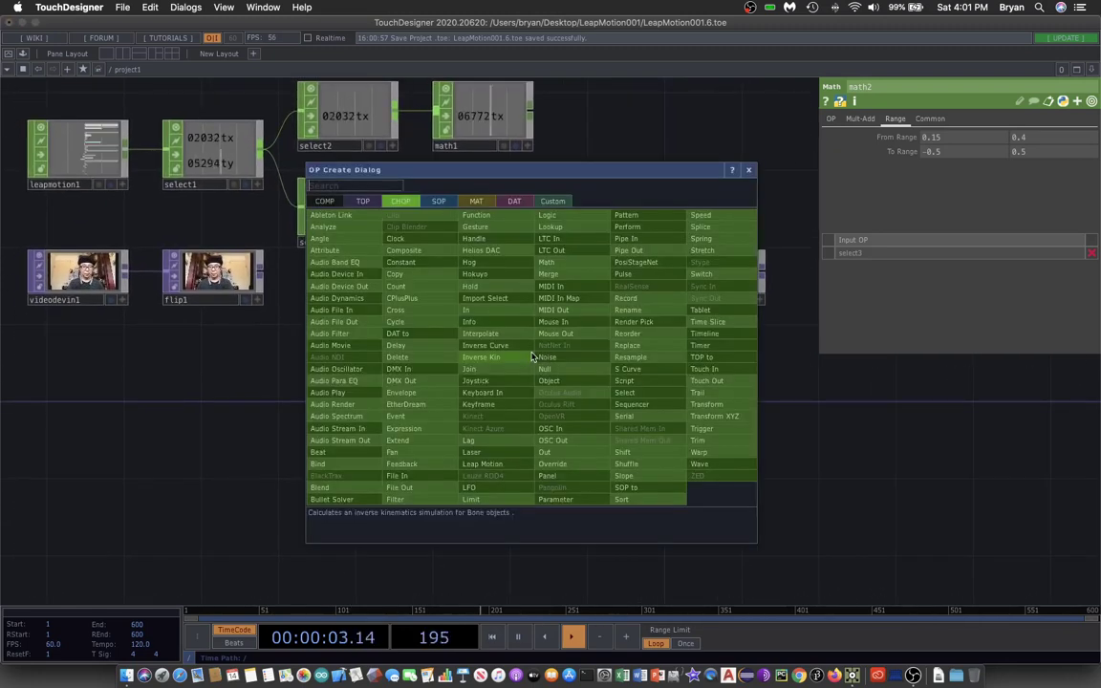
{"action": "left_click", "coordinate": [371, 202]}
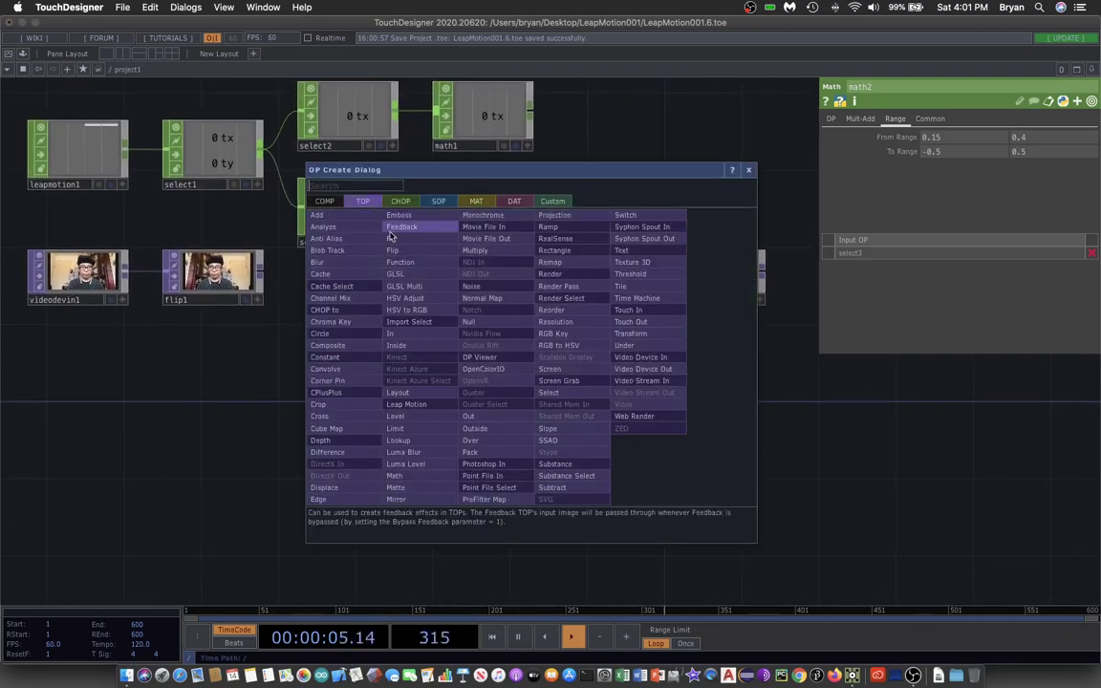
{"action": "left_click", "coordinate": [400, 201]}
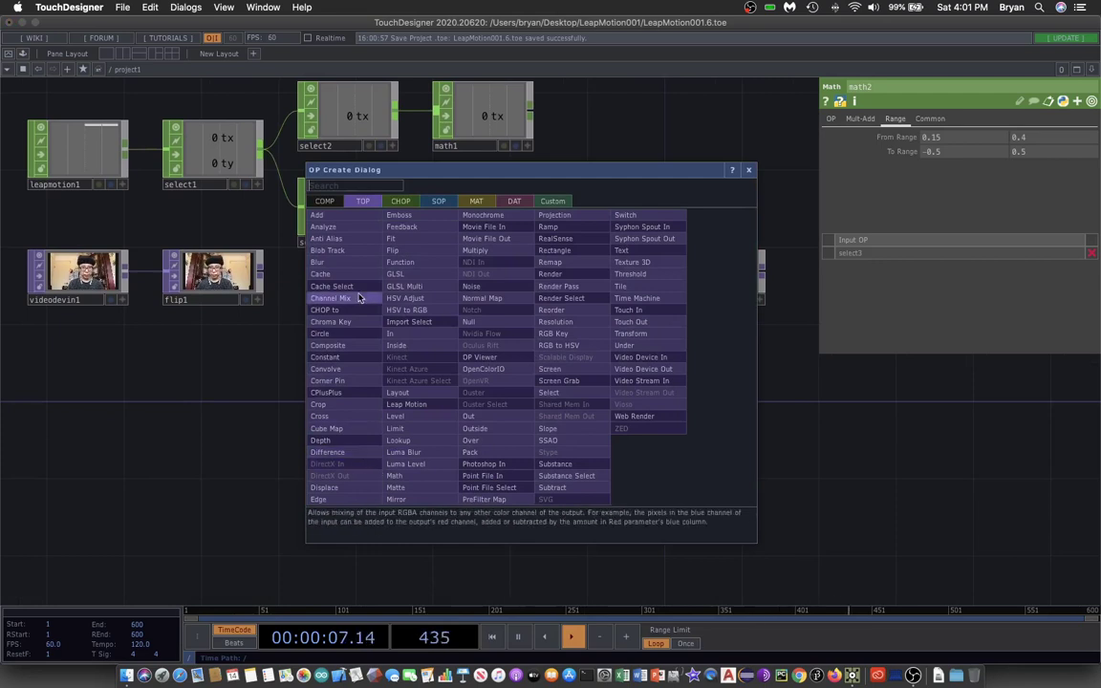
{"action": "left_click", "coordinate": [315, 302]}
{"action": "left_click", "coordinate": [341, 416]}
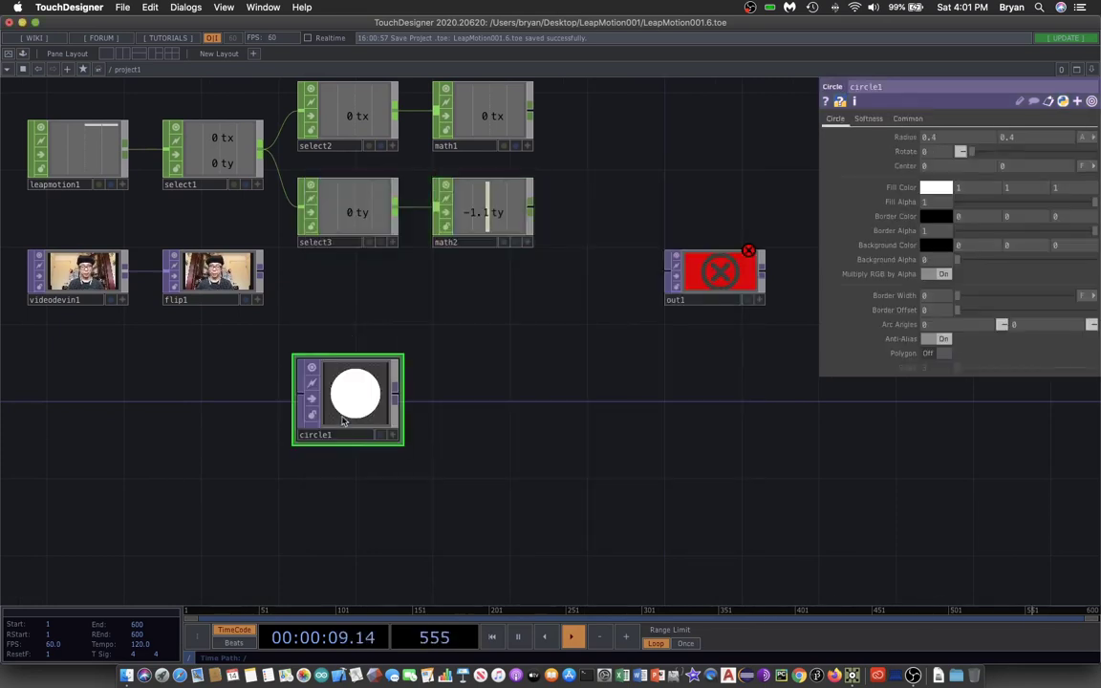
- Set circle1's Output Resolution to Custom at 1280×720
{"action": "left_click", "coordinate": [908, 119]}
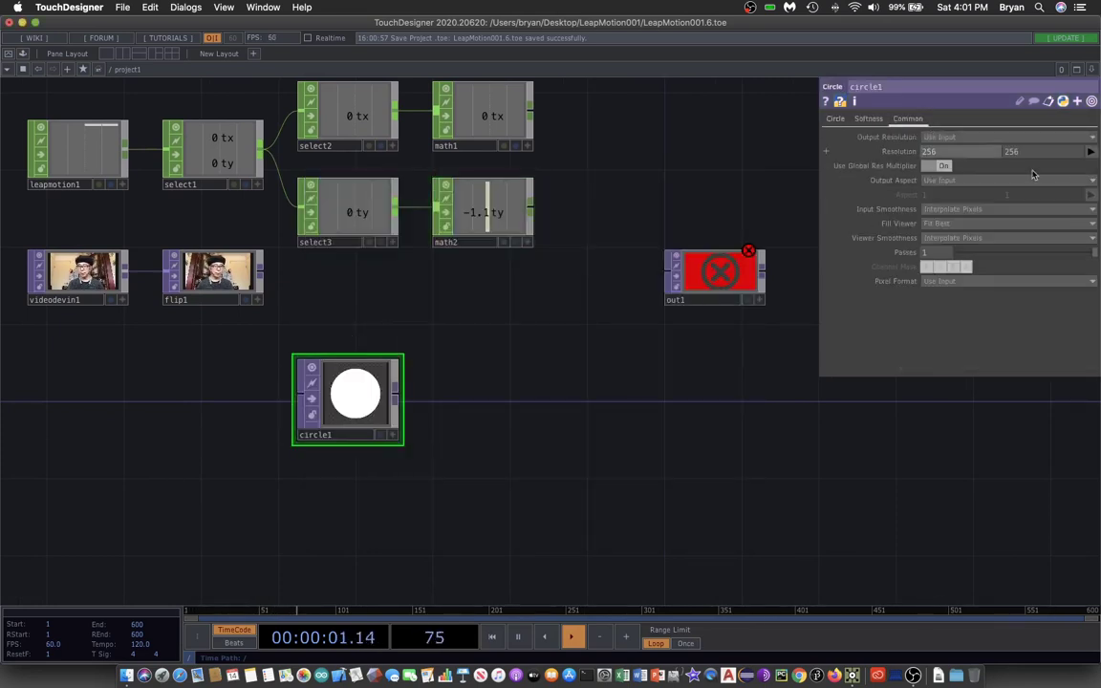
{"action": "left_click", "coordinate": [1086, 139]}
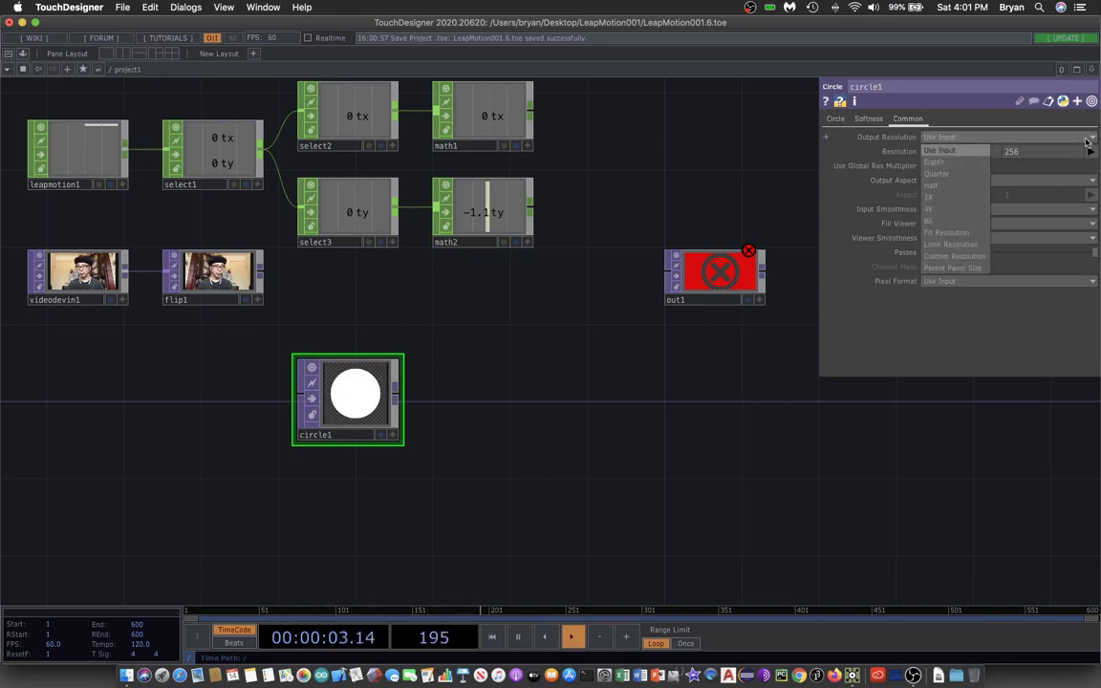
{"action": "left_click", "coordinate": [955, 256]}
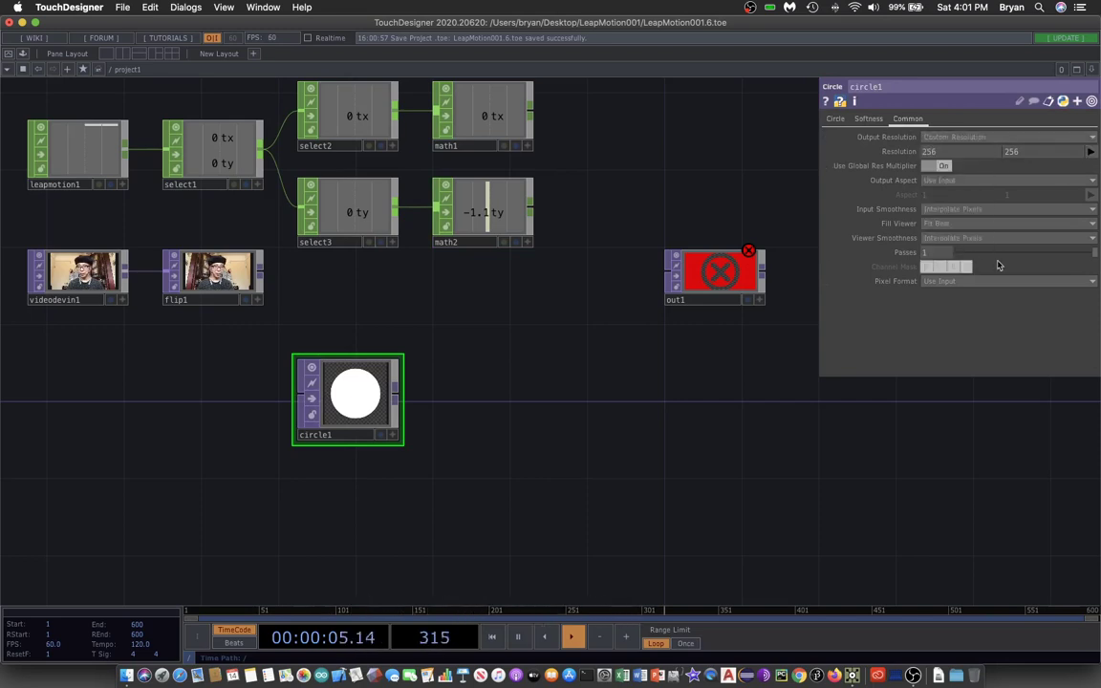
{"action": "left_click", "coordinate": [1091, 151]}
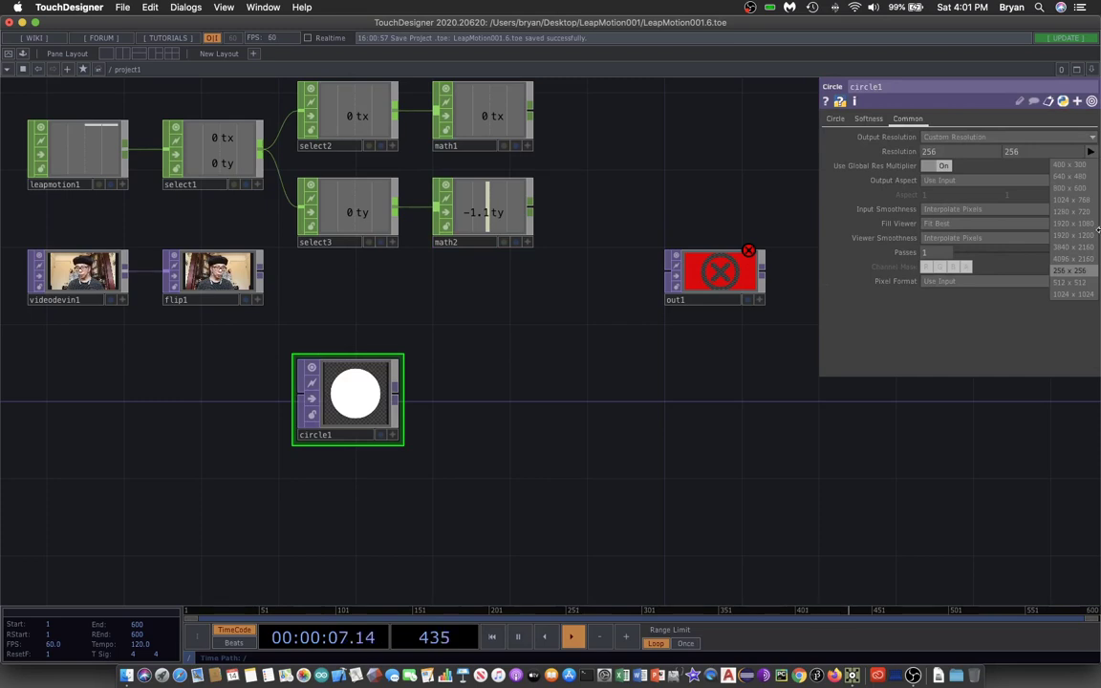
{"action": "left_click", "coordinate": [1071, 212]}
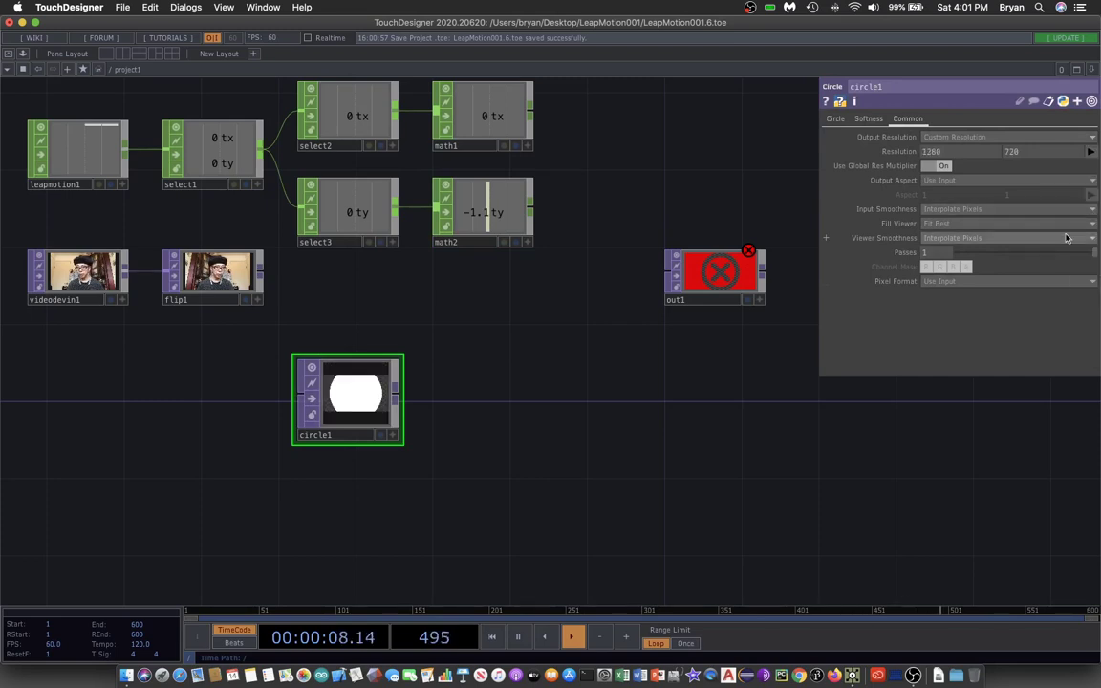
{"action": "left_click", "coordinate": [836, 119]}
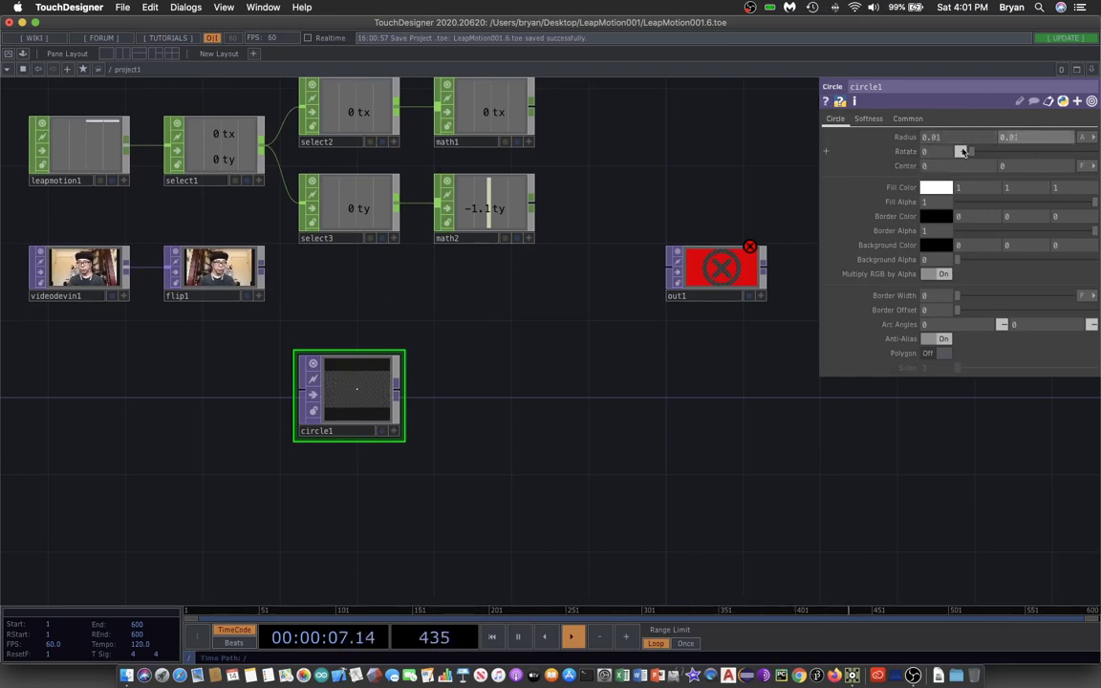
- Make circle1's fill colour pure red (1, 0, 0) and drag the node further left
{"action": "left_click", "coordinate": [930, 189]}
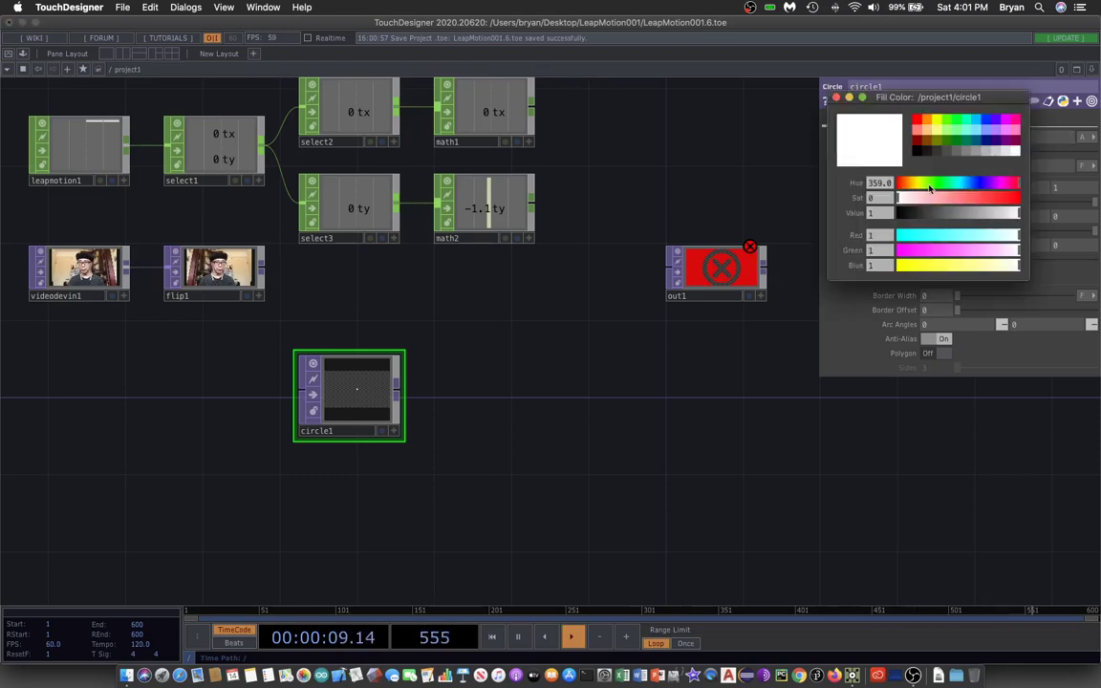
{"action": "left_click", "coordinate": [921, 123]}
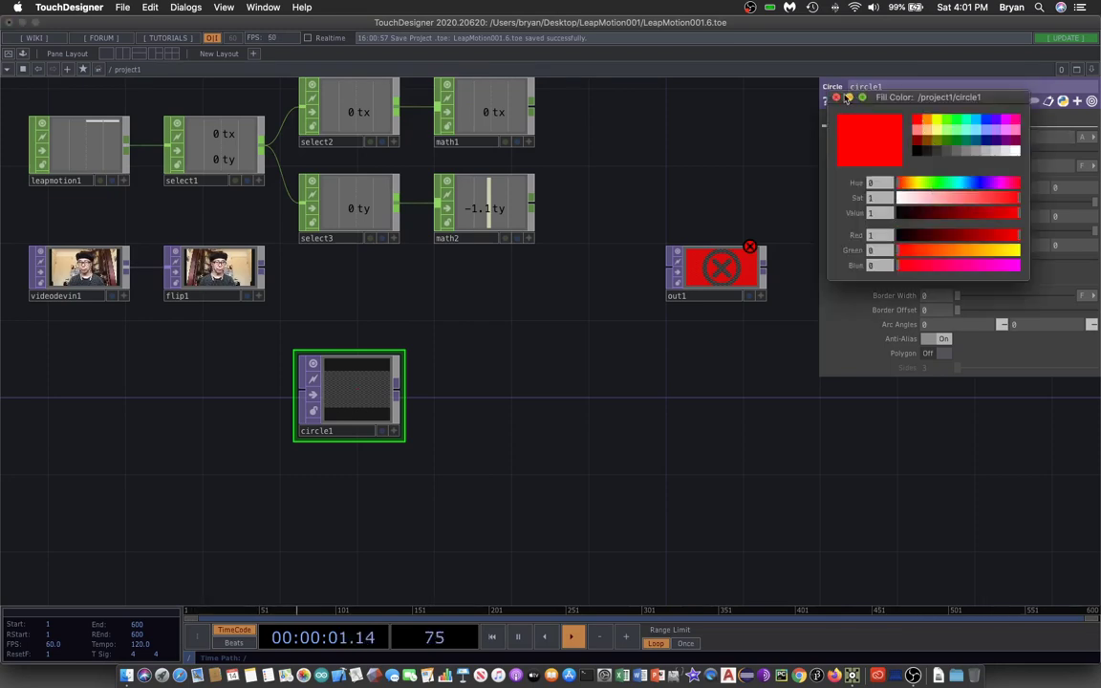
{"action": "left_click", "coordinate": [837, 97]}
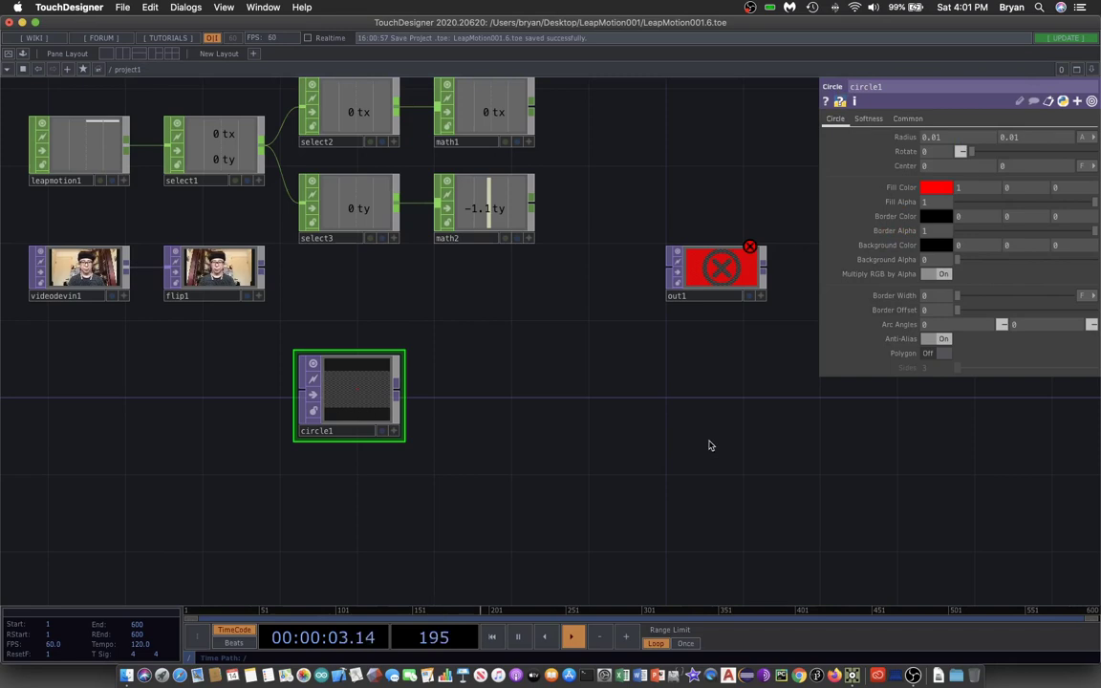
{"action": "left_click", "coordinate": [383, 432]}
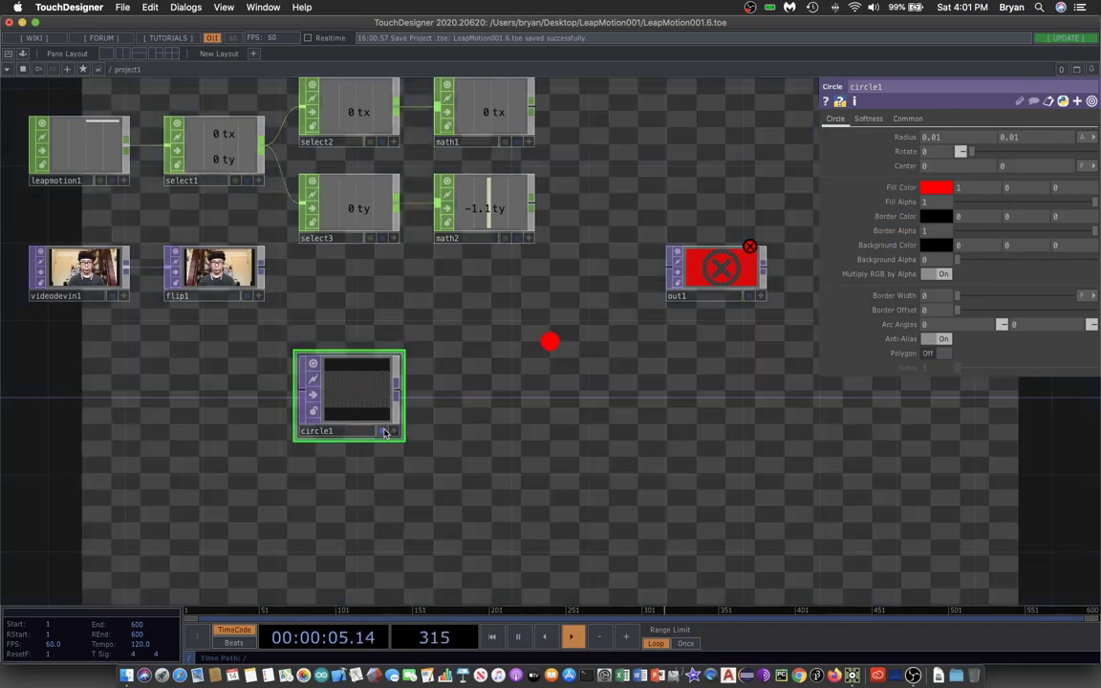
{"action": "left_click", "coordinate": [383, 432]}
{"action": "left_click_drag", "start_coordinate": [362, 389], "coordinate": [227, 379]}
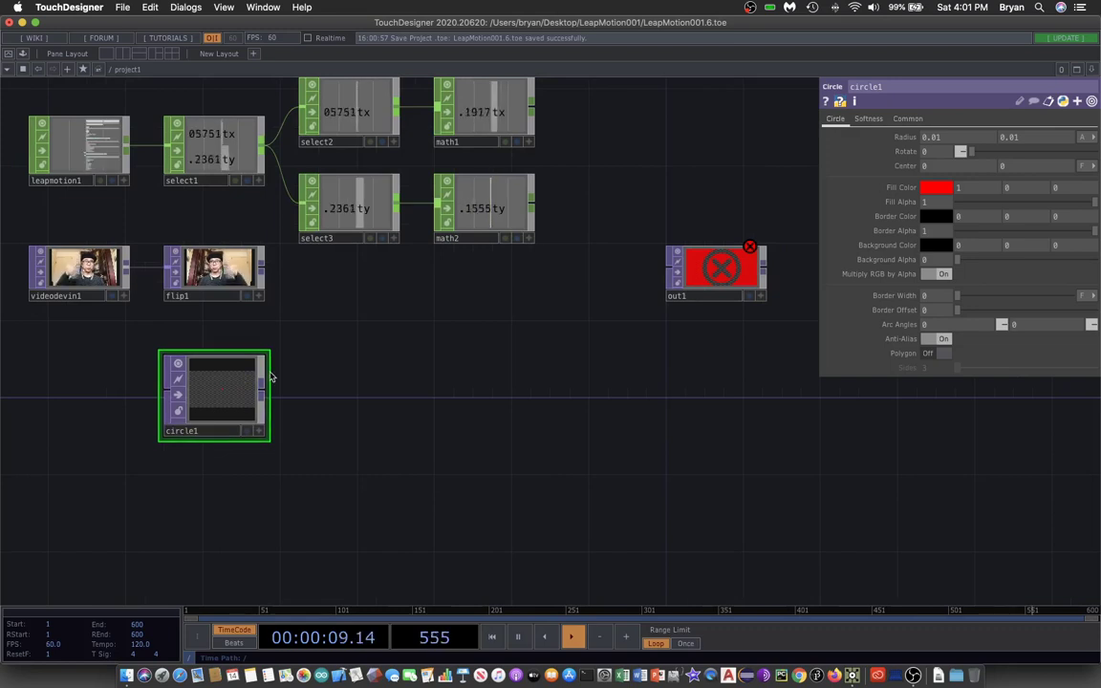
- Add transform1 right of circle1, wire circle1 into it, and move out1 aside
{"action": "left_click", "coordinate": [268, 381]}
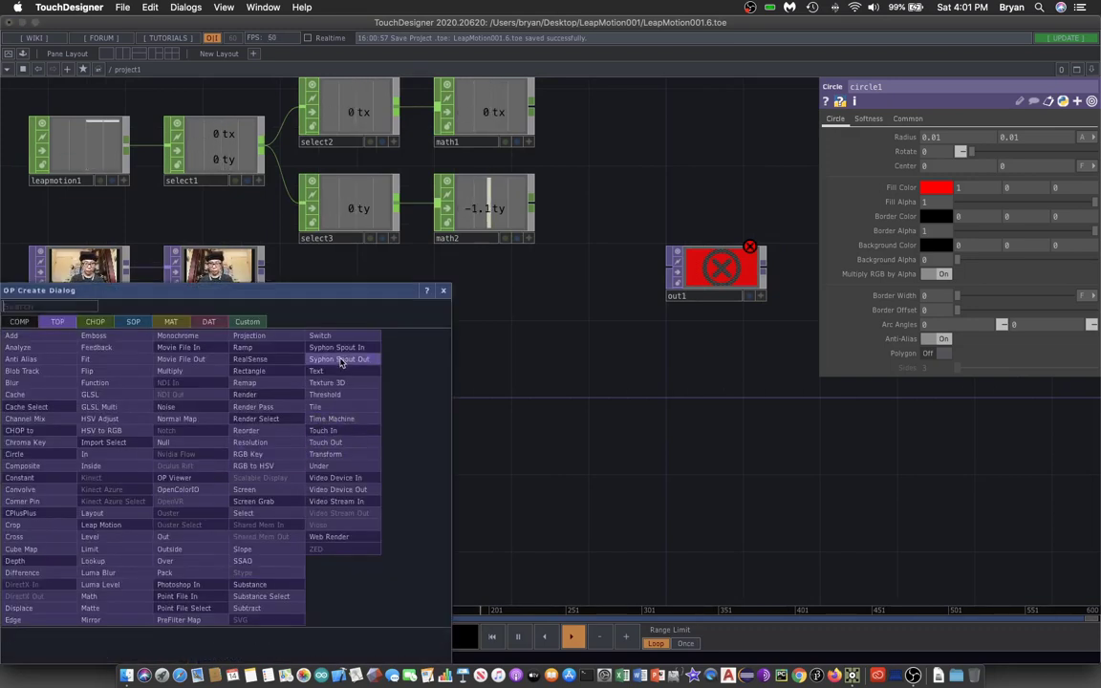
{"action": "left_click", "coordinate": [348, 455]}
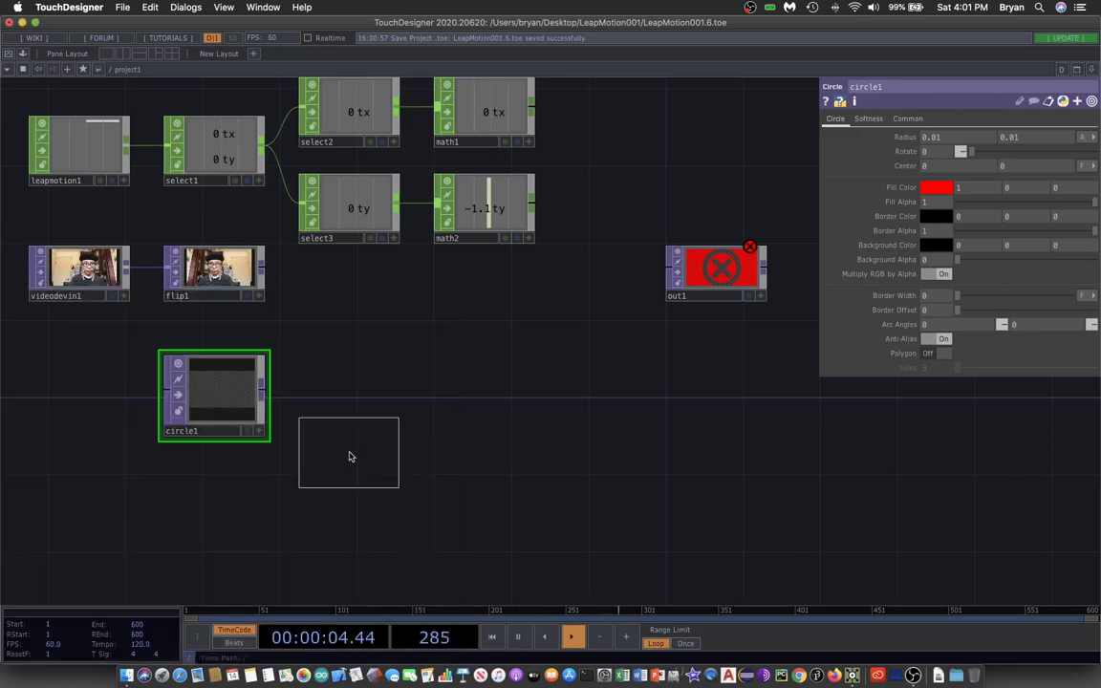
{"action": "left_click", "coordinate": [363, 405]}
{"action": "left_click_drag", "start_coordinate": [261, 388], "coordinate": [321, 387]}
{"action": "scroll", "coordinate": [509, 405], "scroll_direction": "up", "scroll_amount": 4}
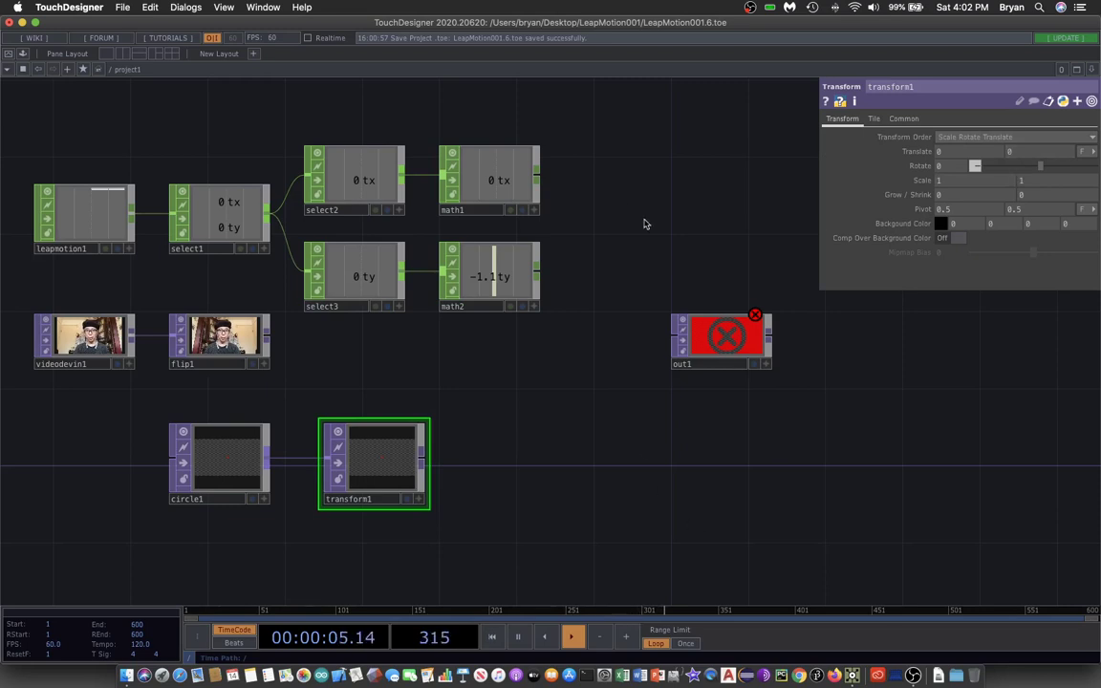
{"action": "left_click_drag", "start_coordinate": [707, 330], "coordinate": [842, 385]}
{"action": "left_click_drag", "start_coordinate": [612, 174], "coordinate": [513, 206]}
- Add a Null CHOP, null1, after math1 and connect math1 into it
{"action": "key", "text": "Tab"}
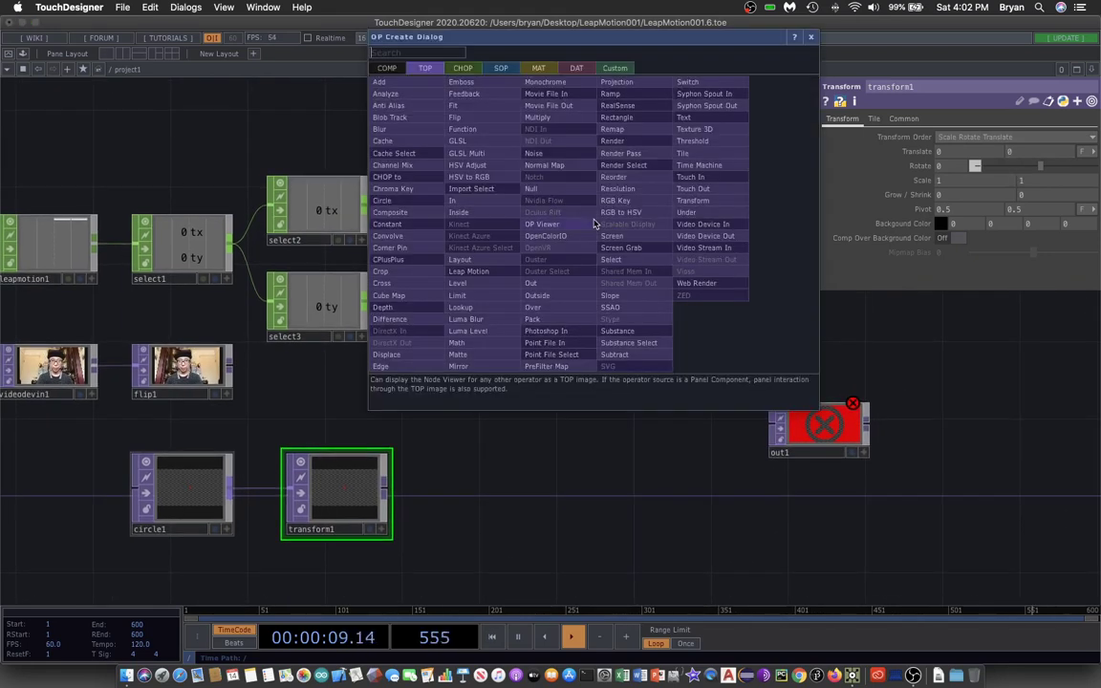
{"action": "left_click", "coordinate": [462, 68]}
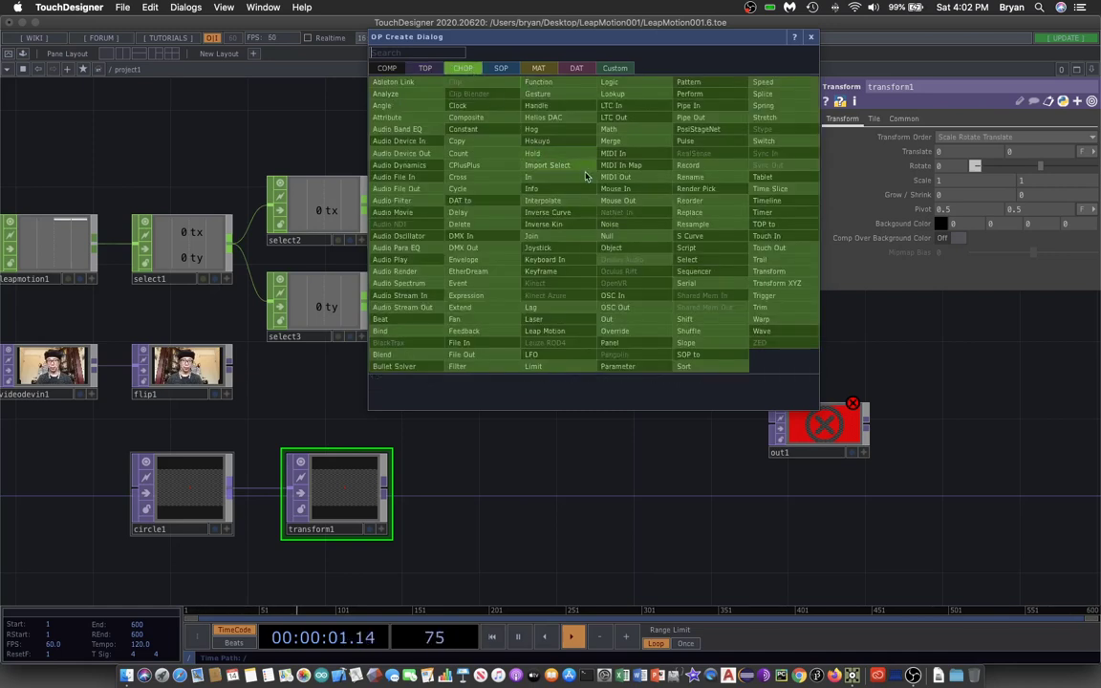
{"action": "left_click", "coordinate": [606, 235]}
{"action": "left_click", "coordinate": [601, 219]}
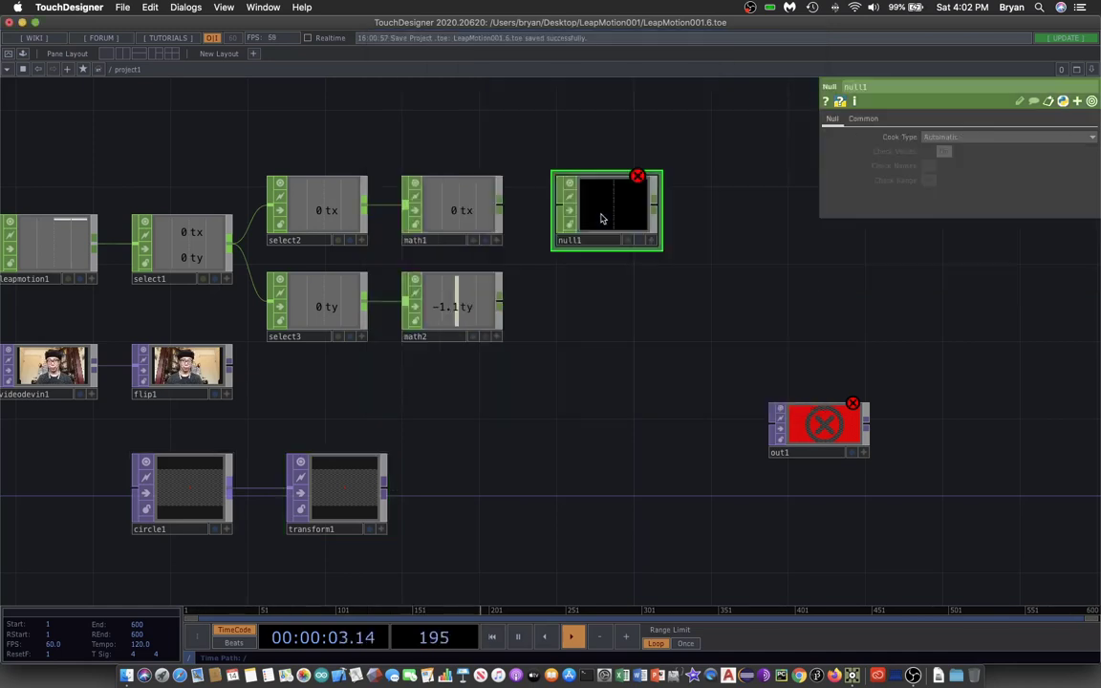
{"action": "left_click_drag", "start_coordinate": [499, 205], "coordinate": [602, 212]}
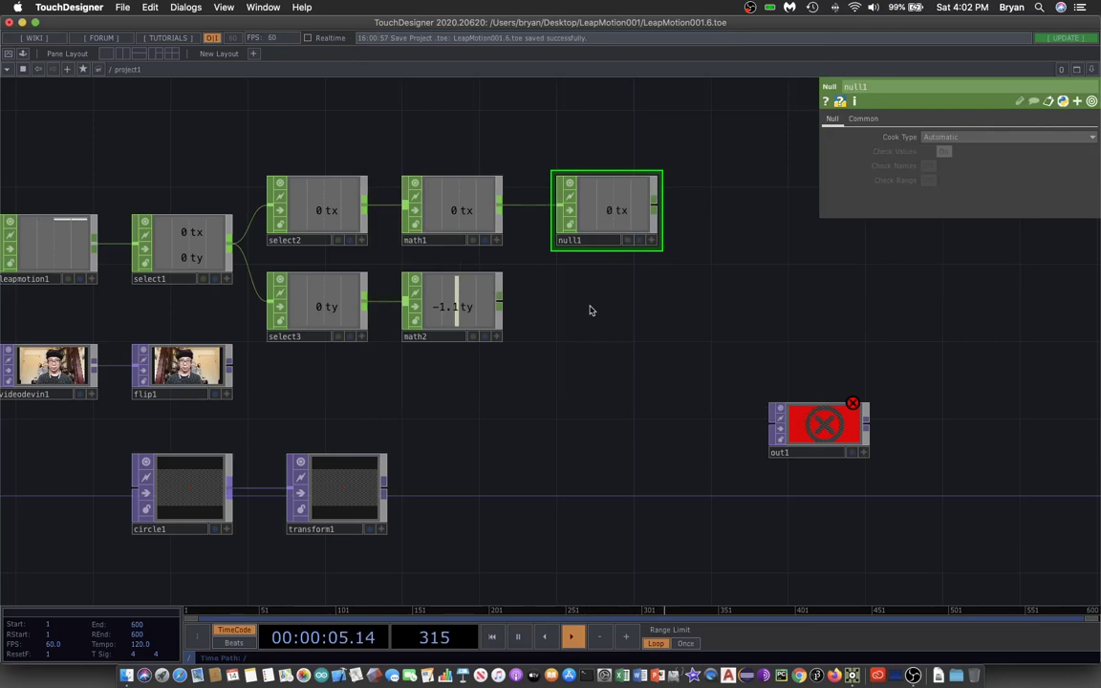
- Add null2 below null1 and connect math2's output into it
{"action": "key", "text": "Tab"}
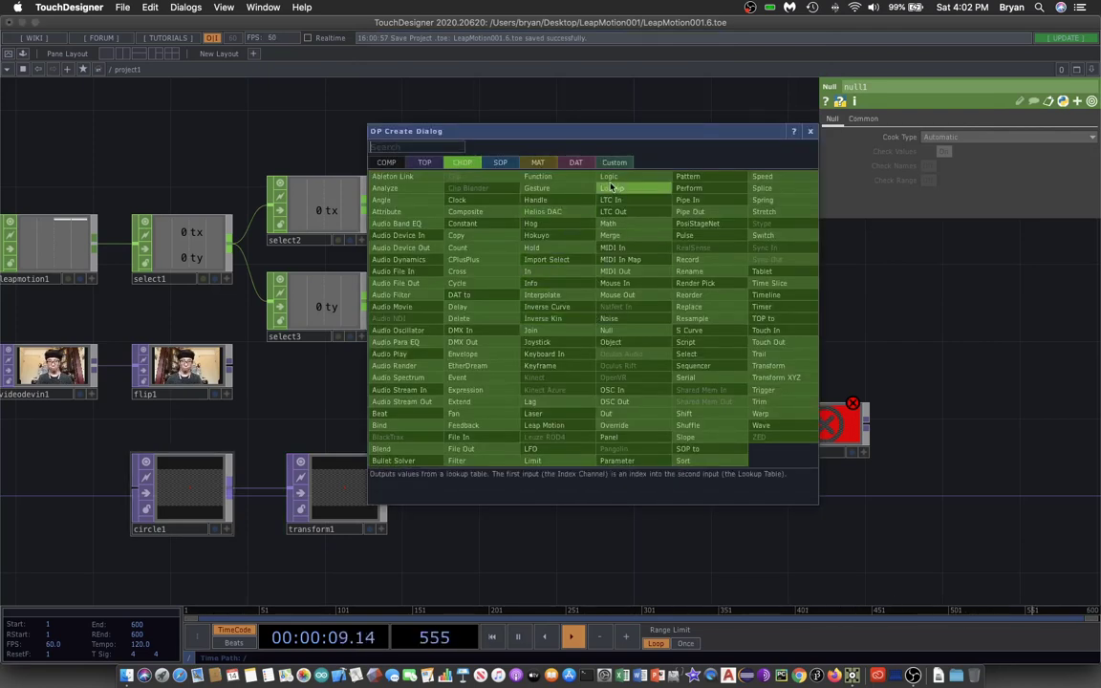
{"action": "left_click", "coordinate": [646, 327]}
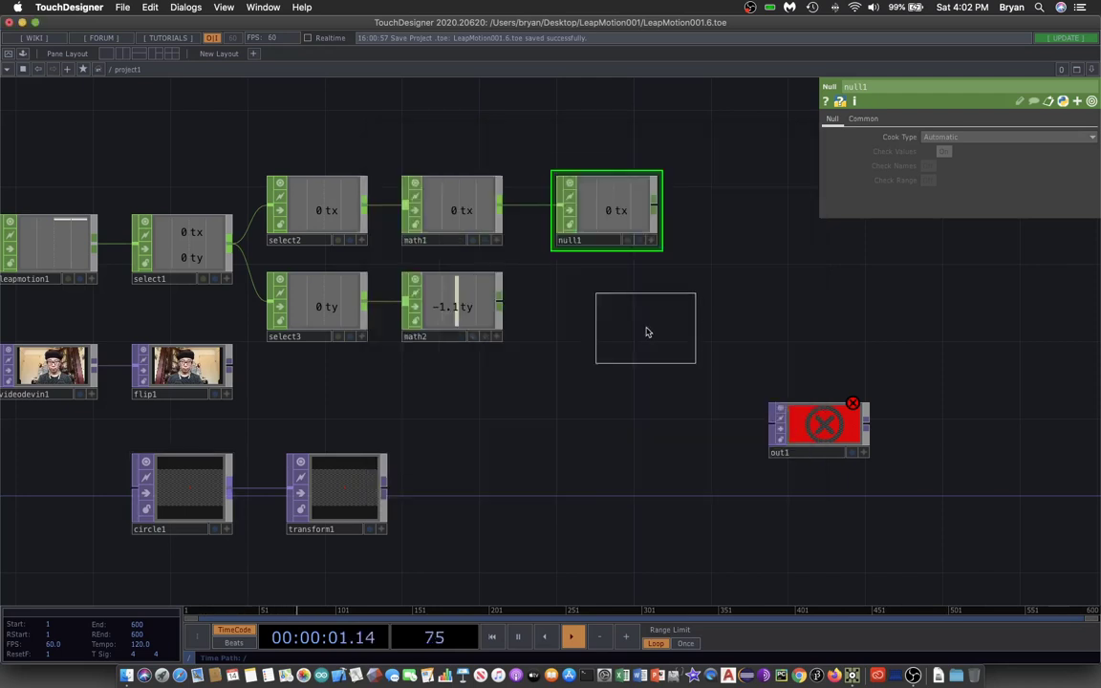
{"action": "left_click", "coordinate": [605, 308]}
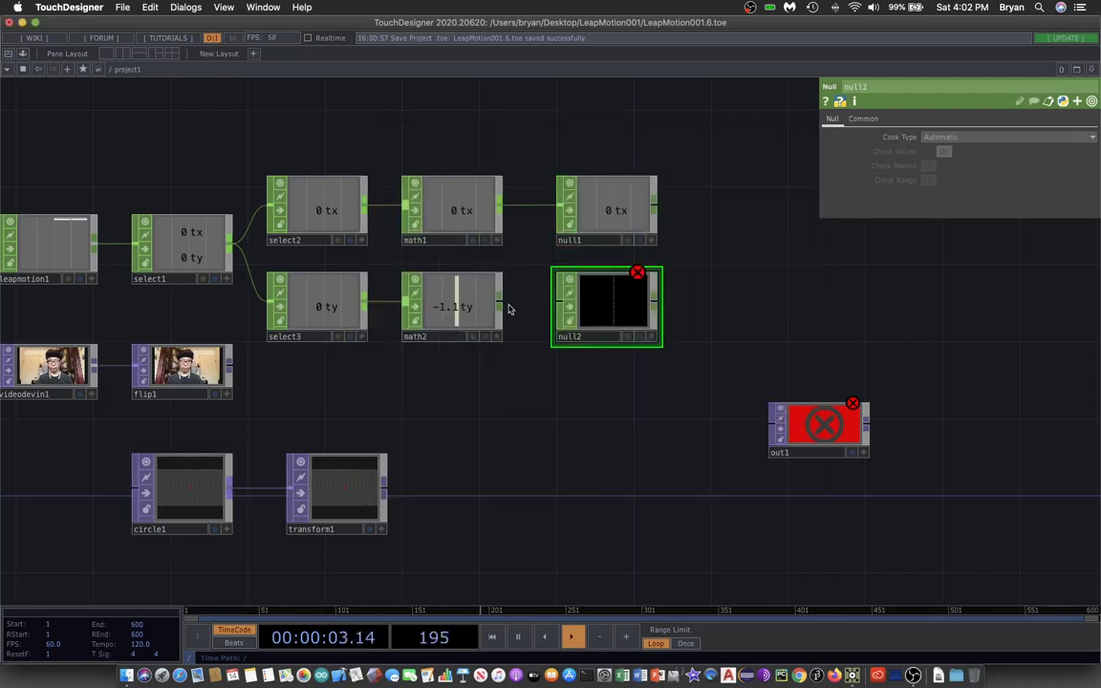
{"action": "left_click_drag", "start_coordinate": [501, 306], "coordinate": [564, 306]}
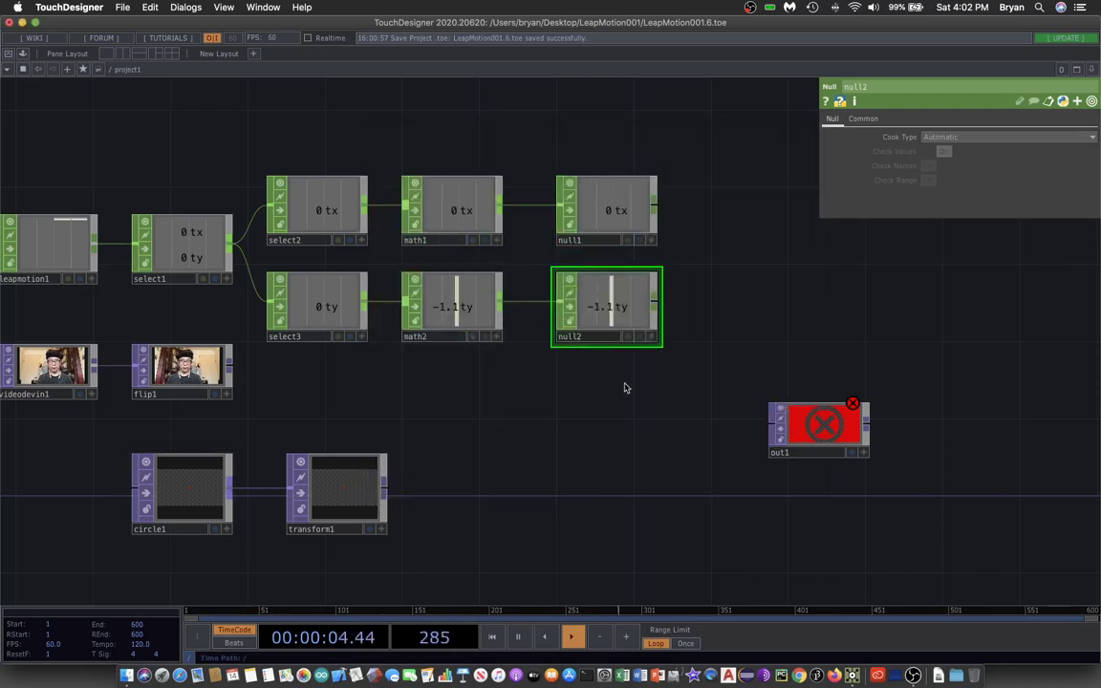
{"action": "left_click", "coordinate": [623, 215]}
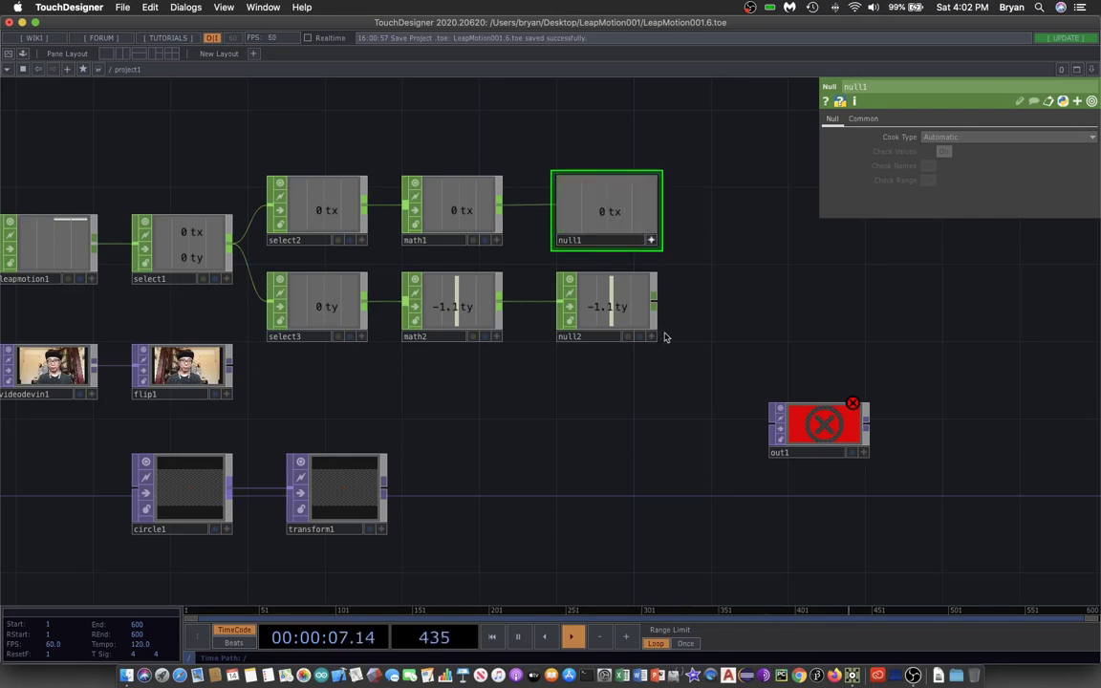
{"action": "scroll", "coordinate": [573, 440], "scroll_direction": "down", "scroll_amount": 2}
{"action": "scroll", "coordinate": [573, 440], "scroll_direction": "left", "scroll_amount": 1}
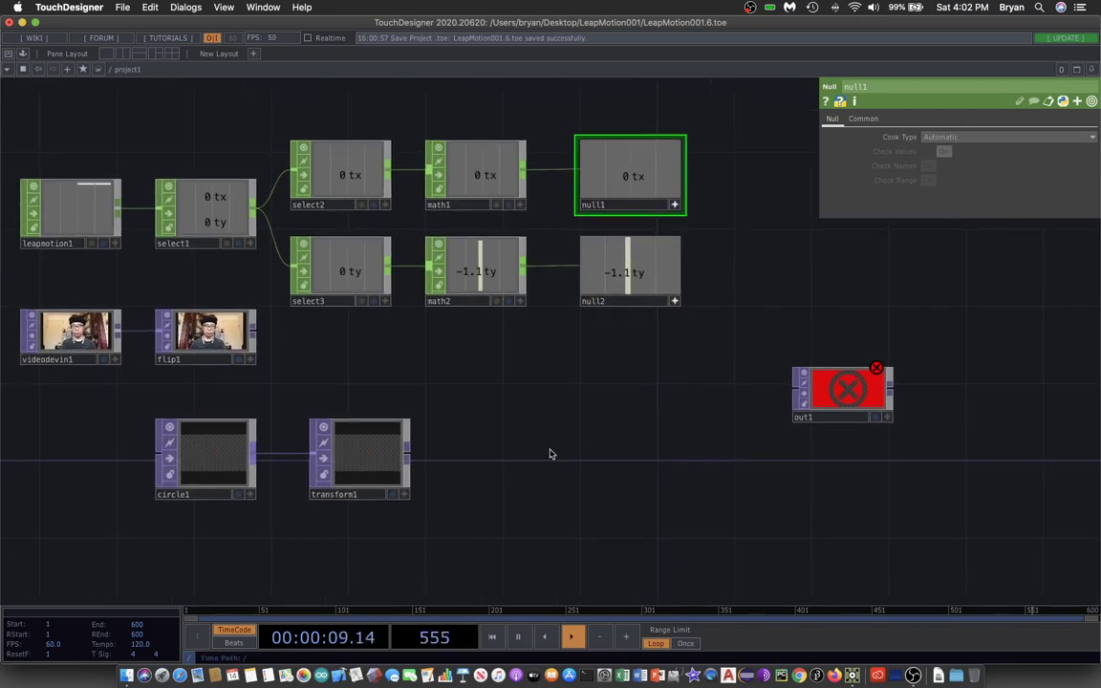
- Export null1's tx to transform1 Translate X and null2's ty to Translate Y
{"action": "left_click", "coordinate": [390, 458]}
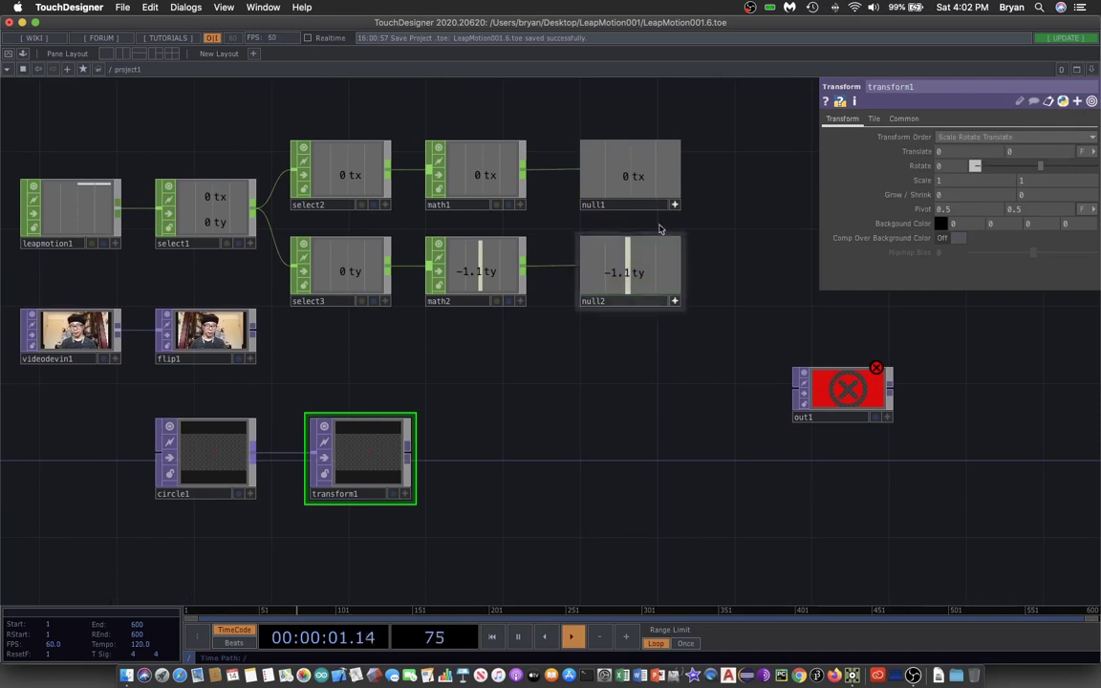
{"action": "left_click_drag", "start_coordinate": [688, 201], "coordinate": [956, 150]}
{"action": "left_click", "coordinate": [961, 132]}
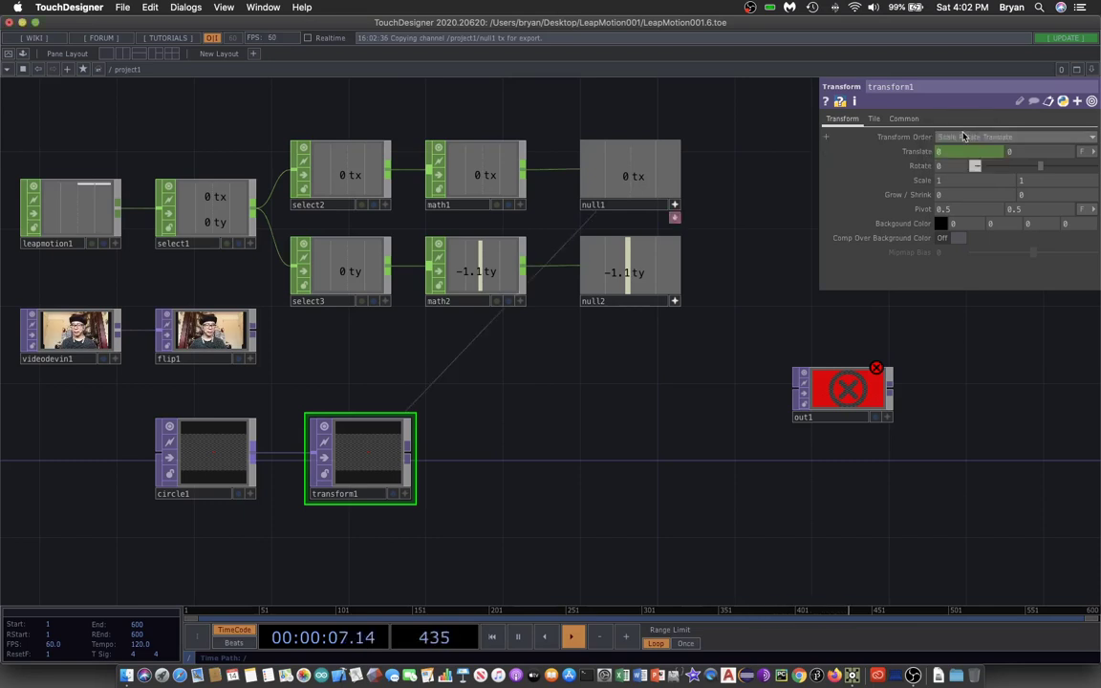
{"action": "left_click_drag", "start_coordinate": [634, 276], "coordinate": [1027, 151]}
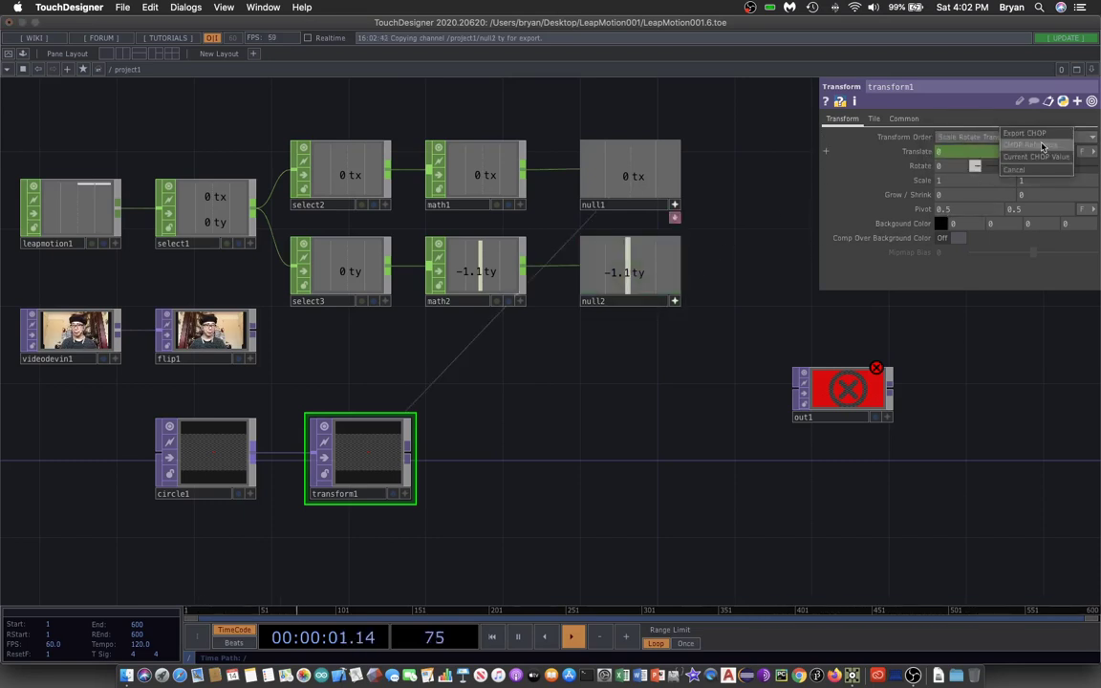
{"action": "left_click", "coordinate": [937, 121]}
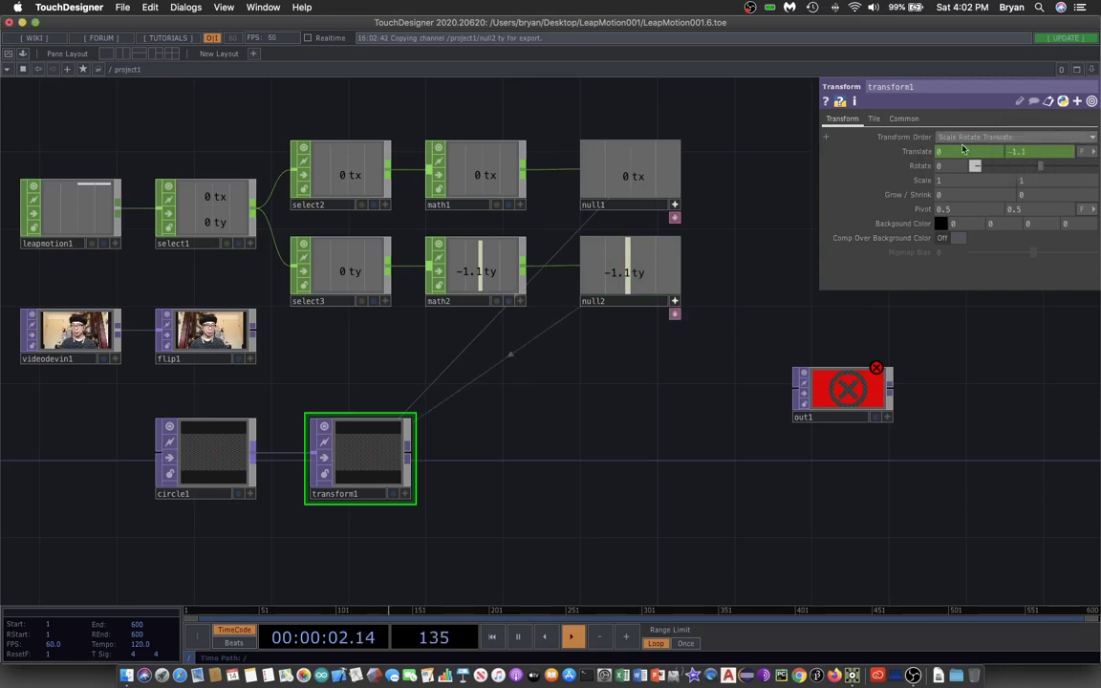
{"action": "left_click", "coordinate": [673, 302]}
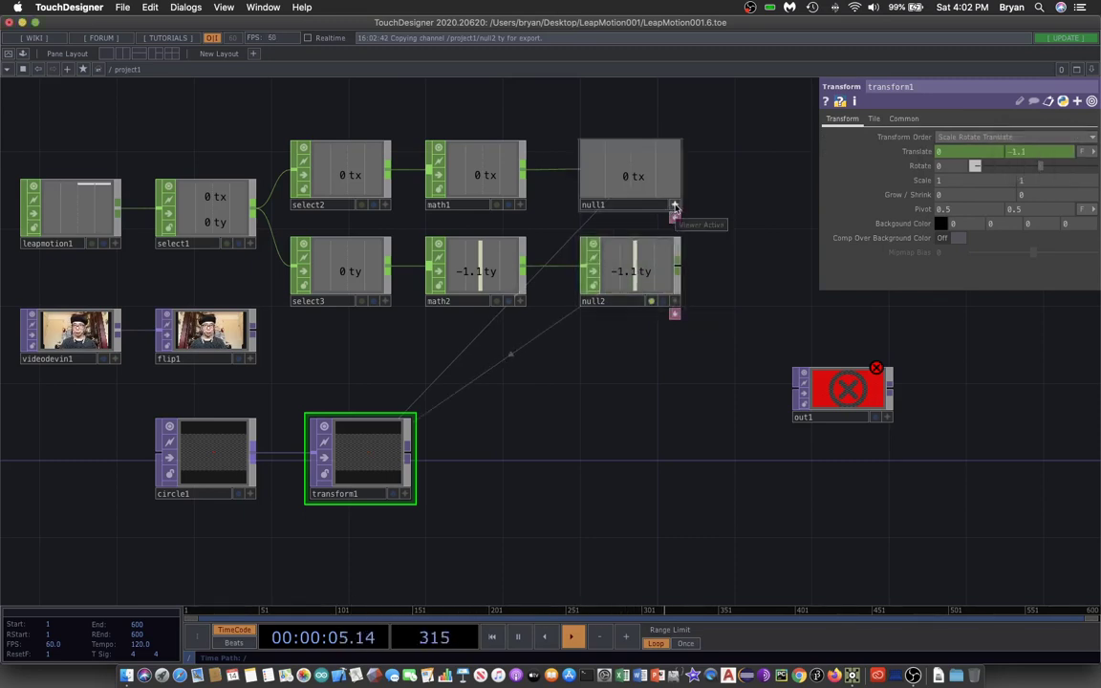
- Make null1's viewer live and connect transform1's output into out1
{"action": "left_click", "coordinate": [674, 207]}
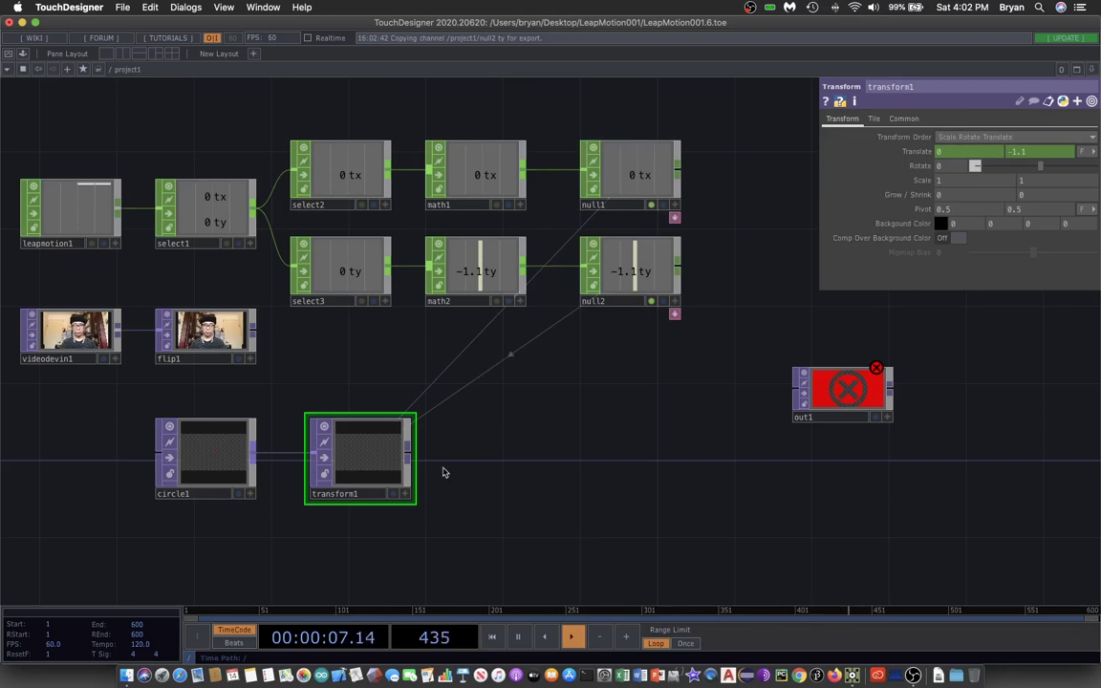
{"action": "left_click_drag", "start_coordinate": [840, 388], "coordinate": [840, 407]}
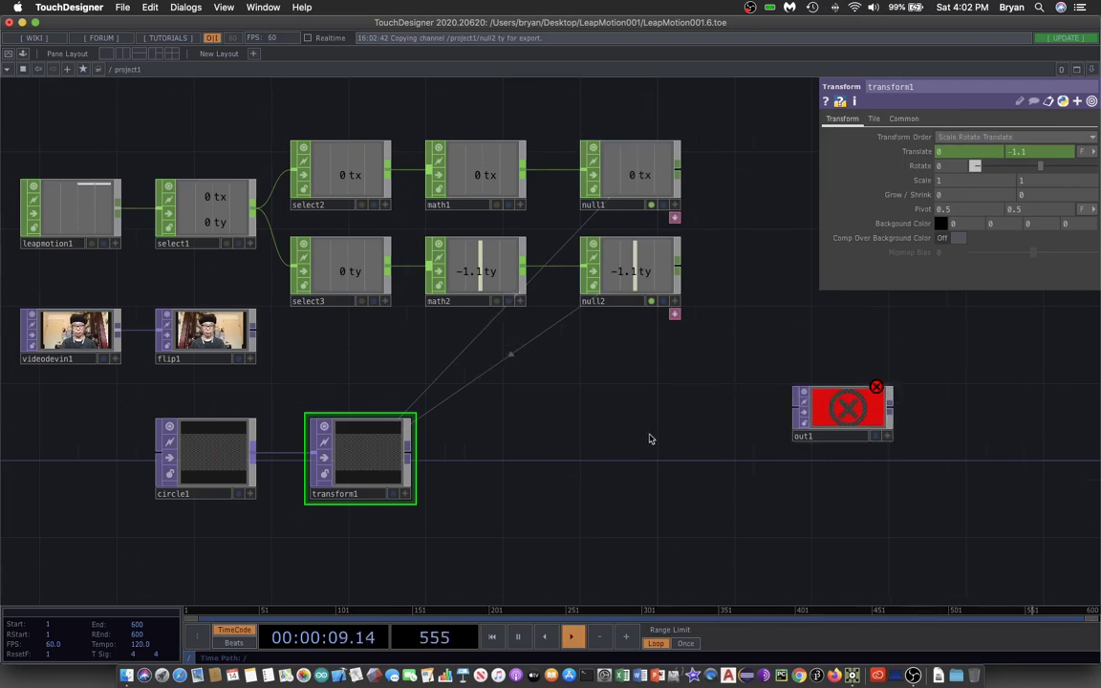
{"action": "mouse_move", "coordinate": [411, 457]}
{"action": "left_mouse_down"}
{"action": "mouse_move", "coordinate": [628, 442]}
{"action": "mouse_move", "coordinate": [801, 407]}
{"action": "left_mouse_up"}
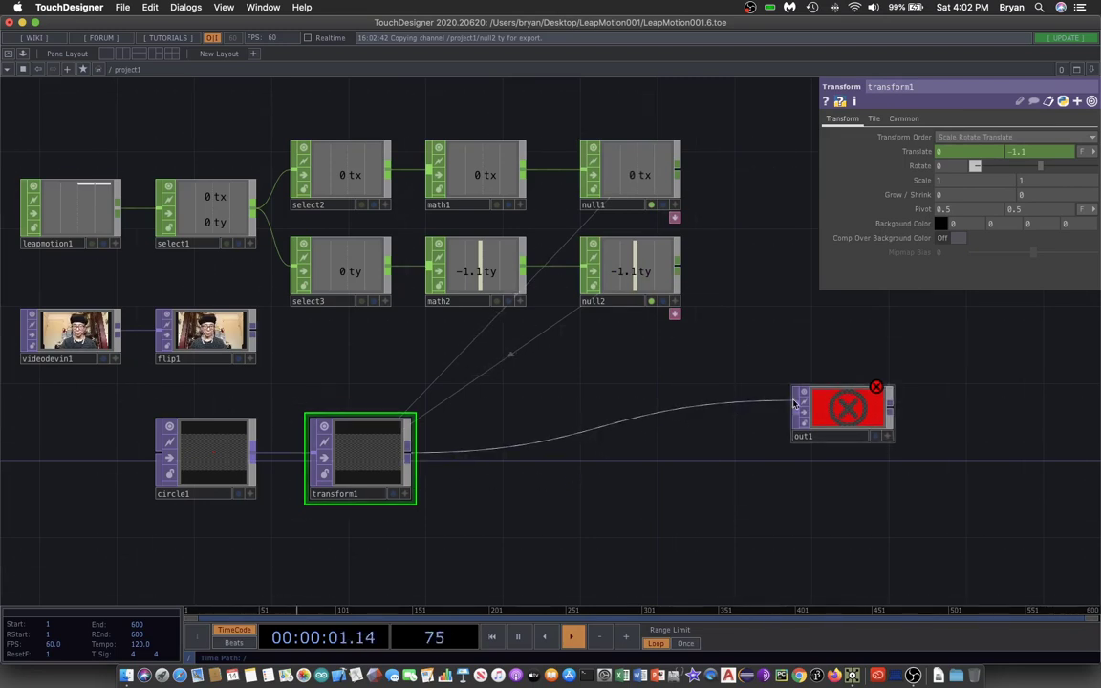
- Save the project as LeapMotion001.7.toe
{"action": "left_click_drag", "start_coordinate": [623, 539], "coordinate": [737, 524]}
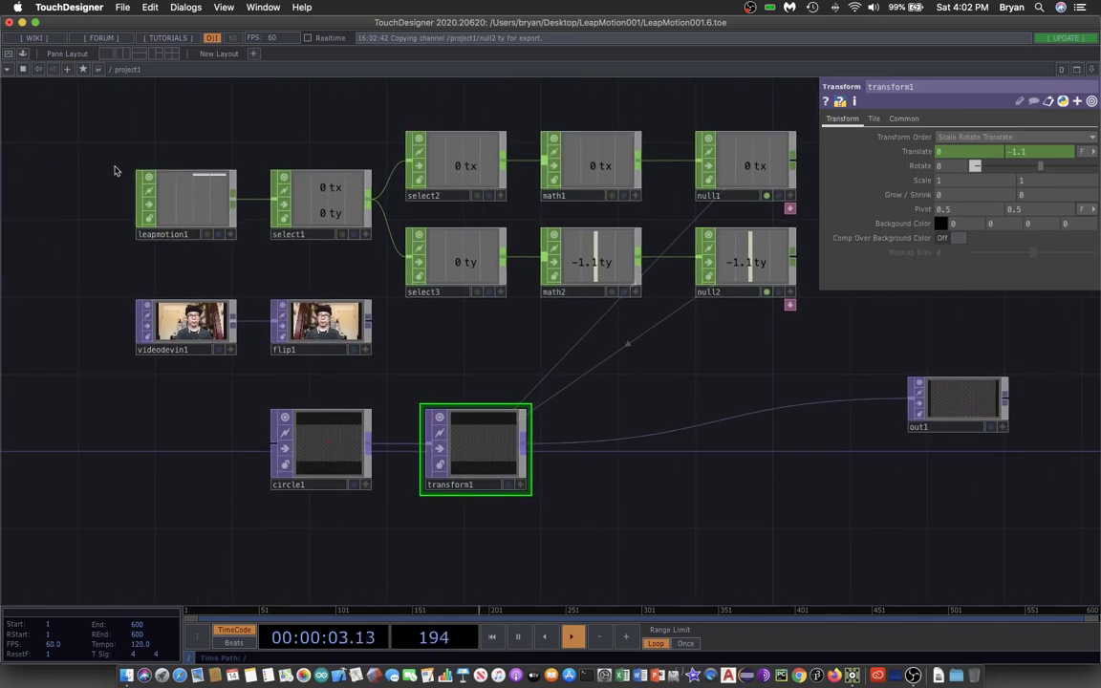
{"action": "left_click", "coordinate": [119, 7]}
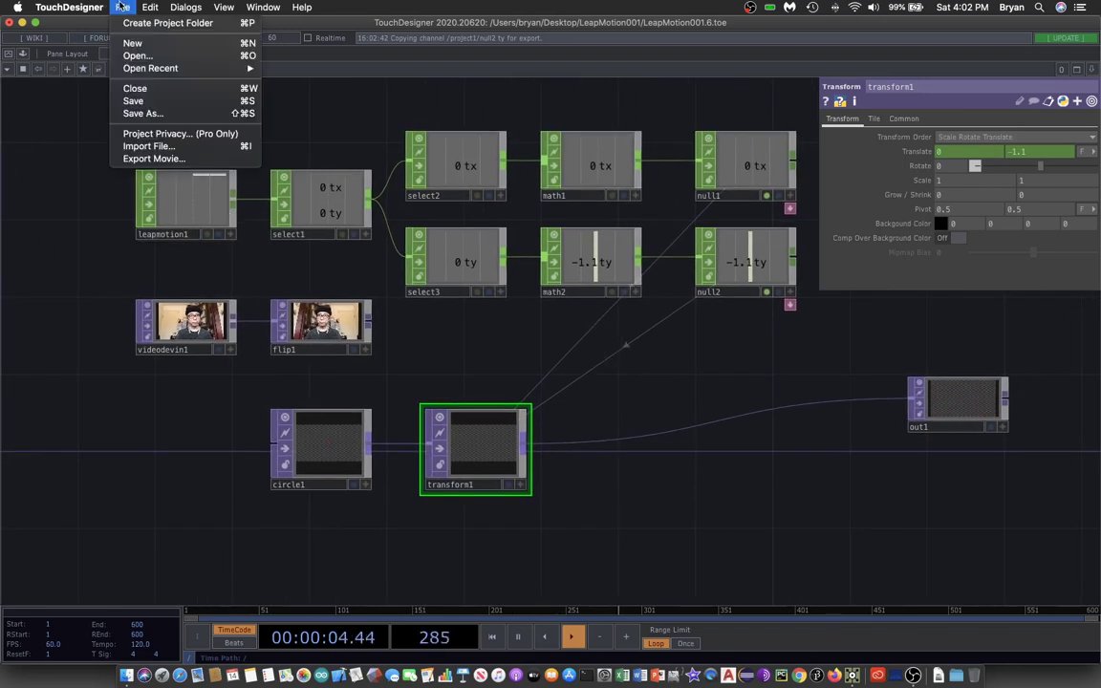
{"action": "left_click", "coordinate": [173, 101]}
- At the root network, set the perform Window COMP's Opening Size to Fill
{"action": "left_click", "coordinate": [110, 72]}
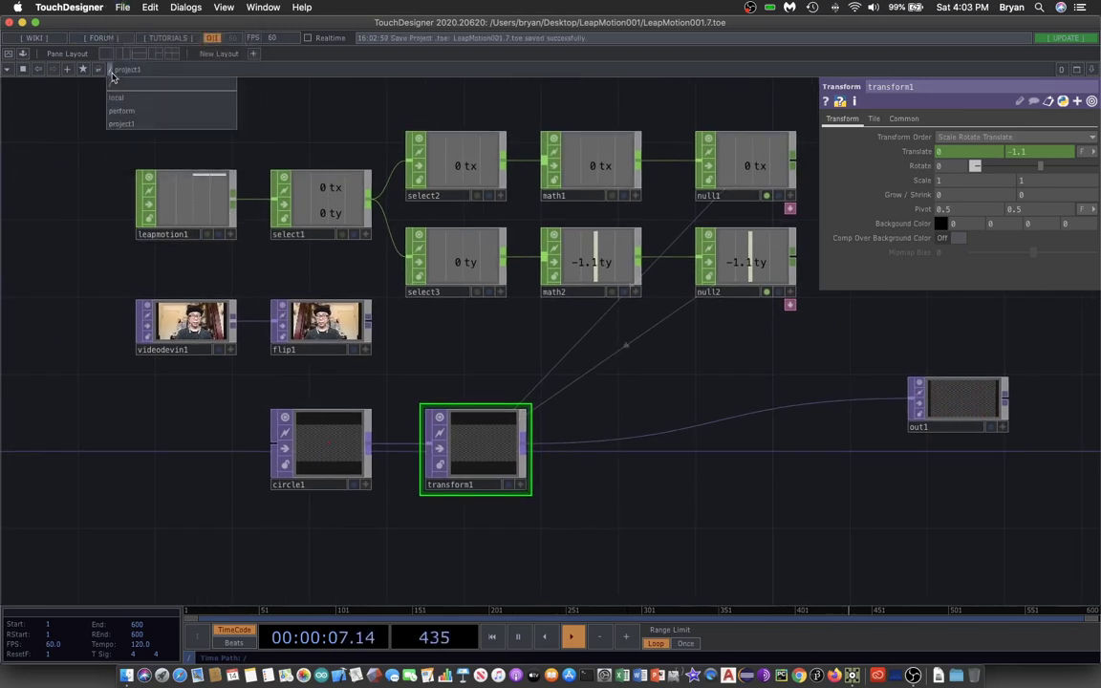
{"action": "left_click", "coordinate": [118, 89]}
{"action": "left_click", "coordinate": [284, 217]}
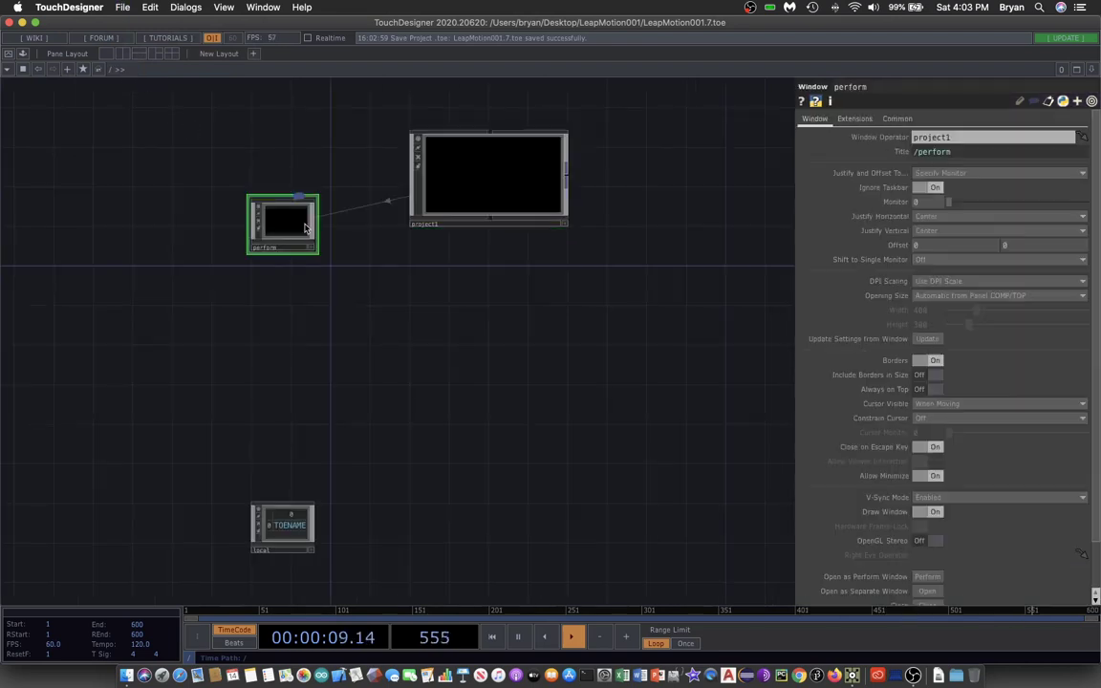
{"action": "left_click", "coordinate": [925, 296]}
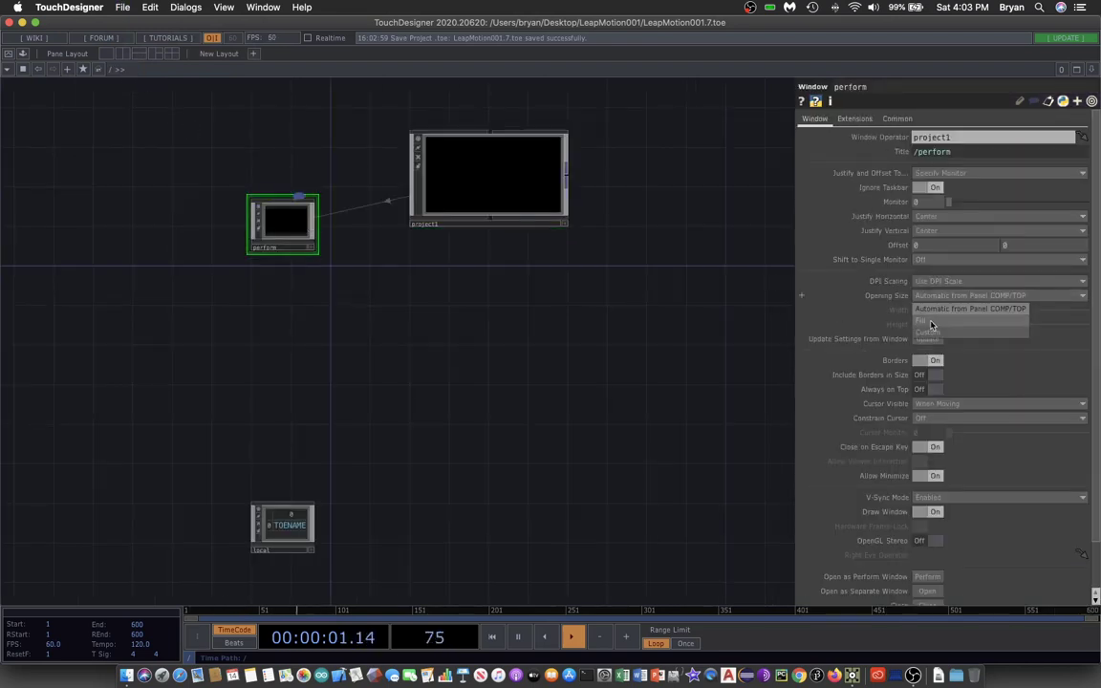
{"action": "left_click", "coordinate": [927, 322]}
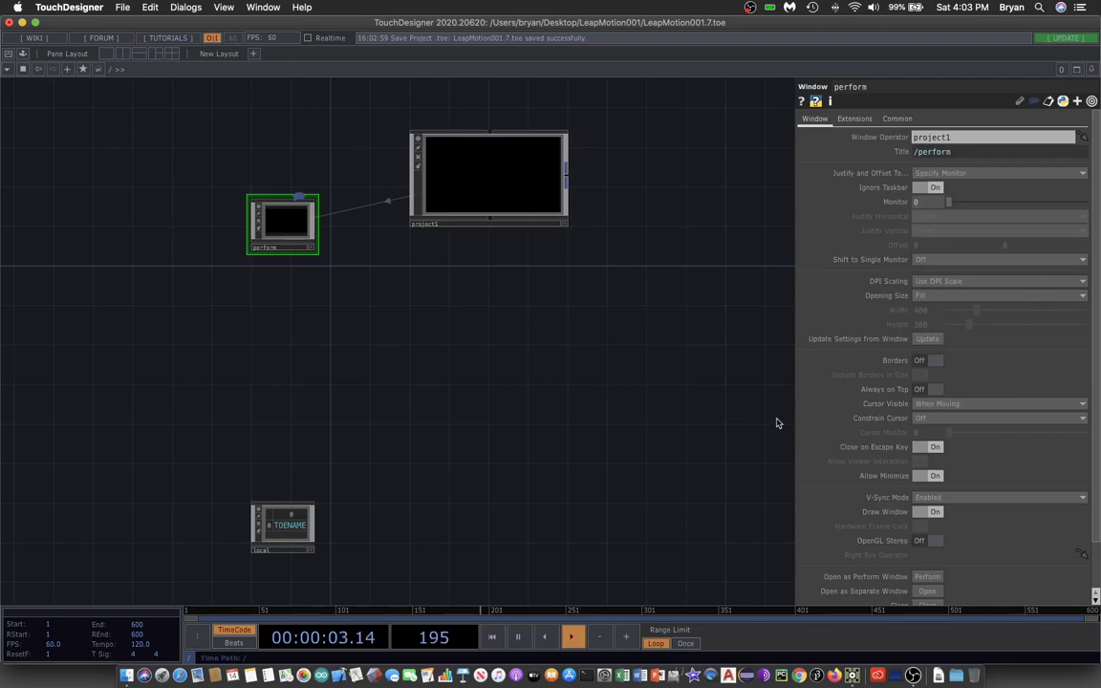
- Return inside project1 and save the project as LeapMotion001.8.toe
{"action": "double_click", "coordinate": [476, 193]}
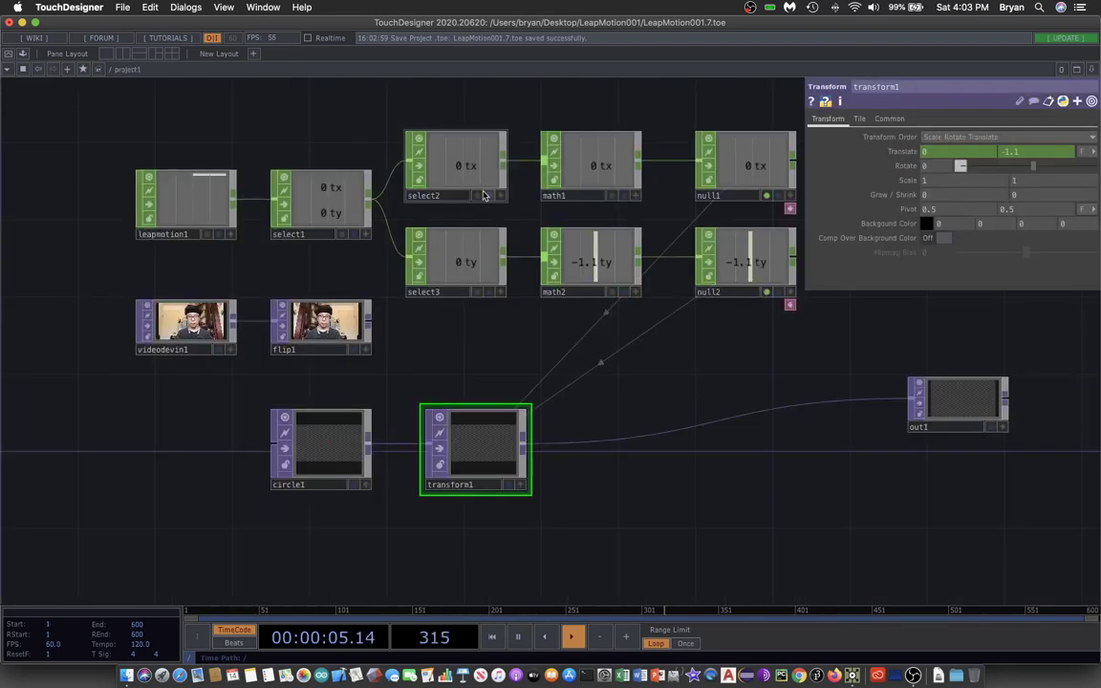
{"action": "left_click", "coordinate": [120, 9]}
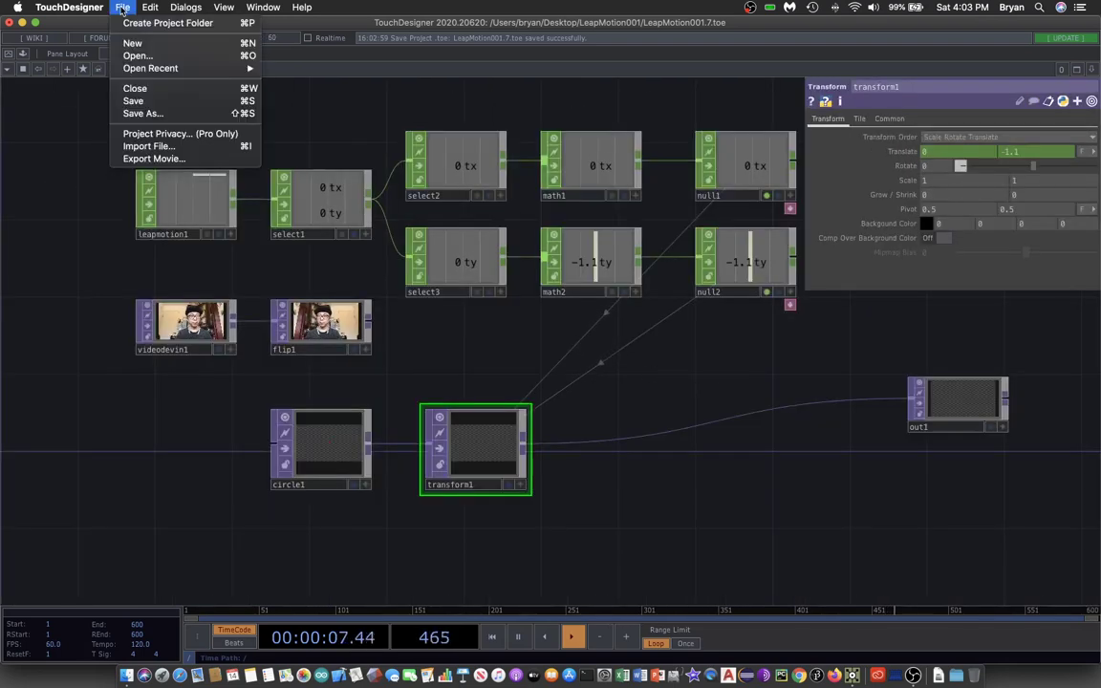
{"action": "left_click", "coordinate": [167, 104]}
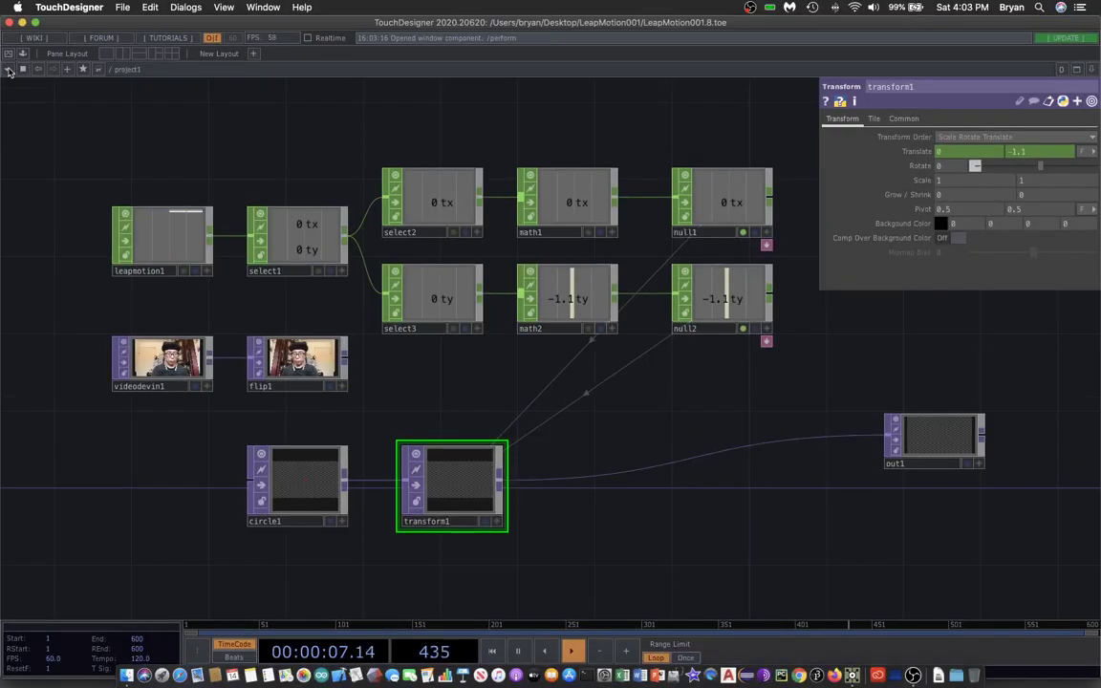
- Move out1 further right and delete the wire from transform1 to out1
{"action": "scroll", "coordinate": [688, 496], "scroll_direction": "right", "scroll_amount": 5}
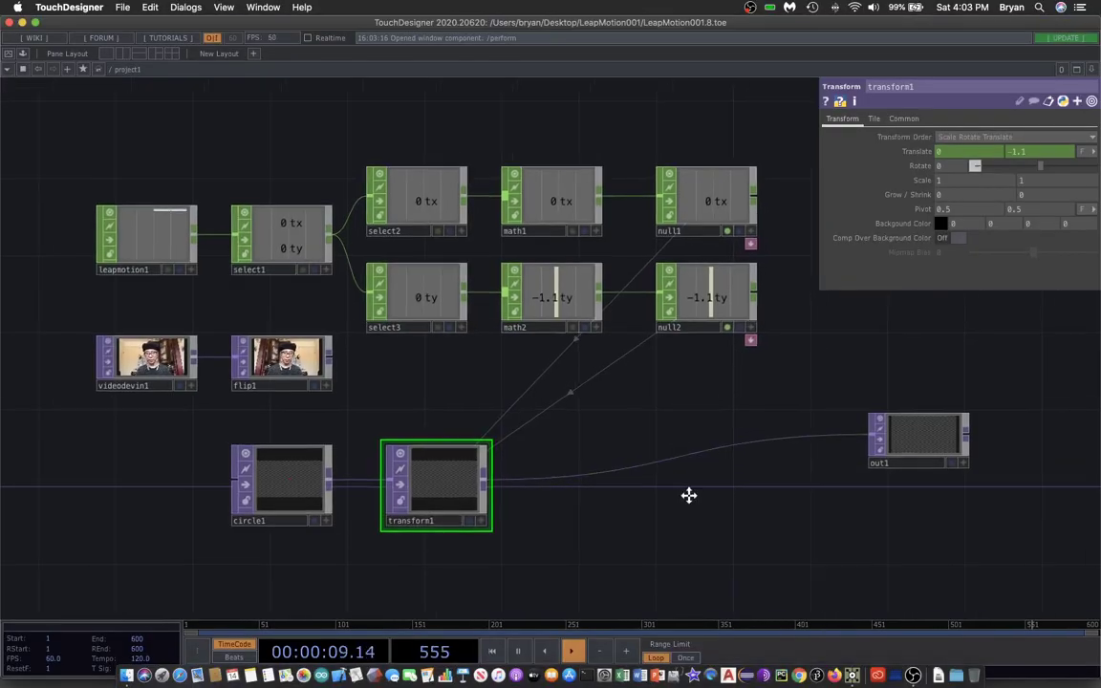
{"action": "left_click_drag", "start_coordinate": [777, 412], "coordinate": [873, 433]}
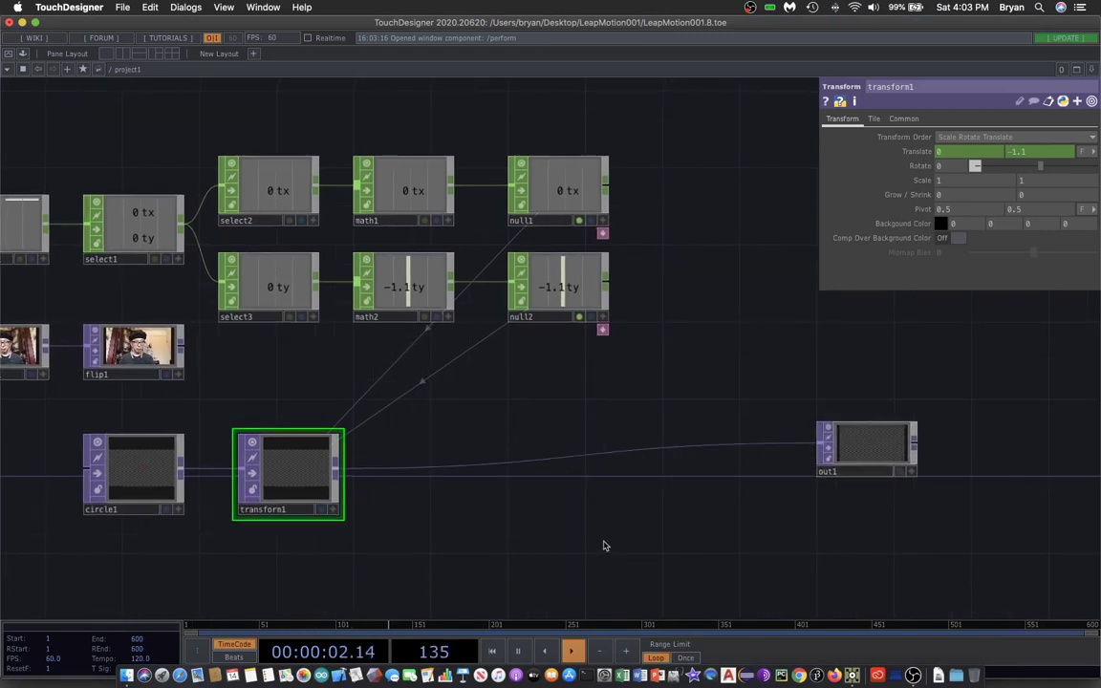
{"action": "right_click", "coordinate": [643, 453]}
{"action": "left_click", "coordinate": [660, 474]}
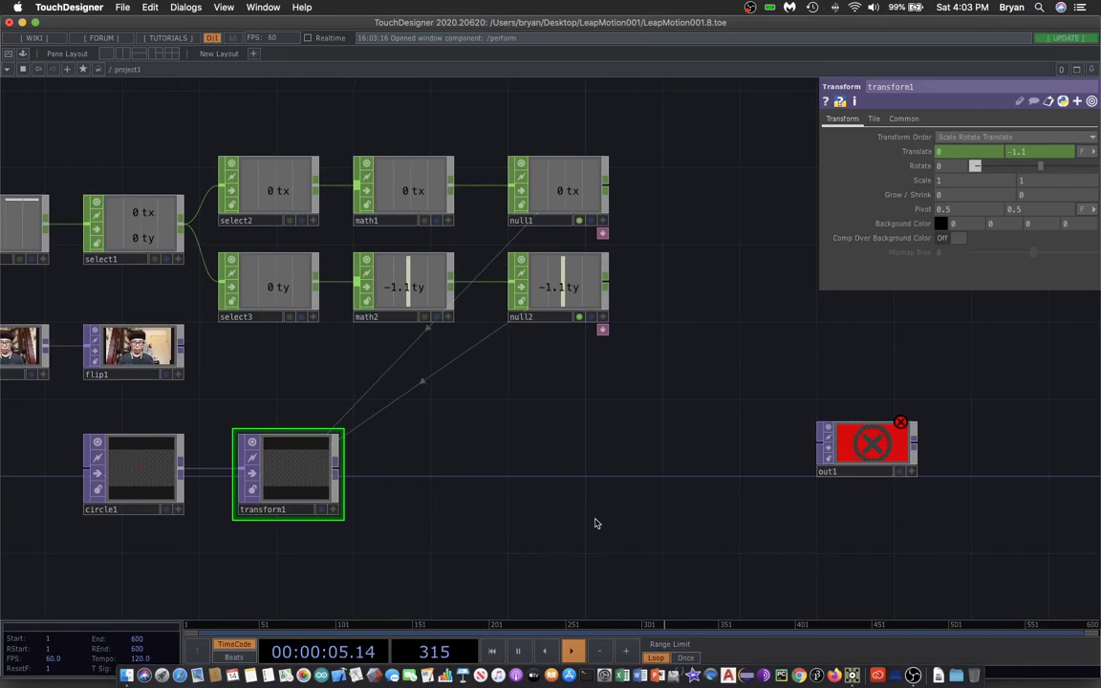
- With flip1 selected, add a Composite TOP, comp1, to the right of null2
{"action": "left_click", "coordinate": [136, 352]}
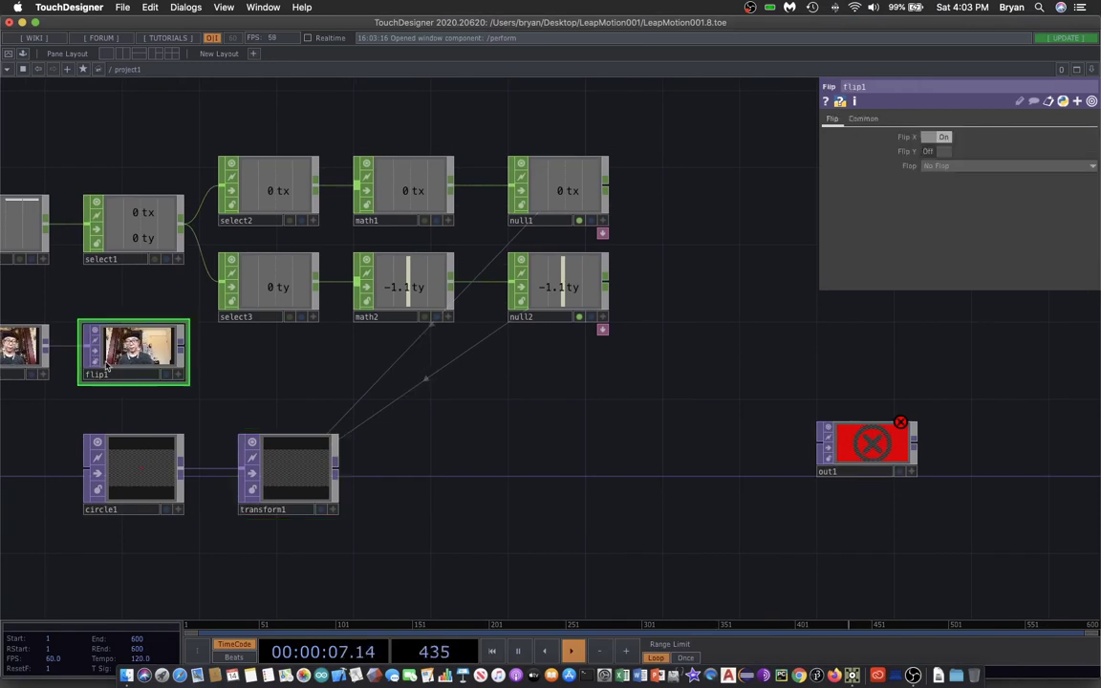
{"action": "key", "text": "Tab"}
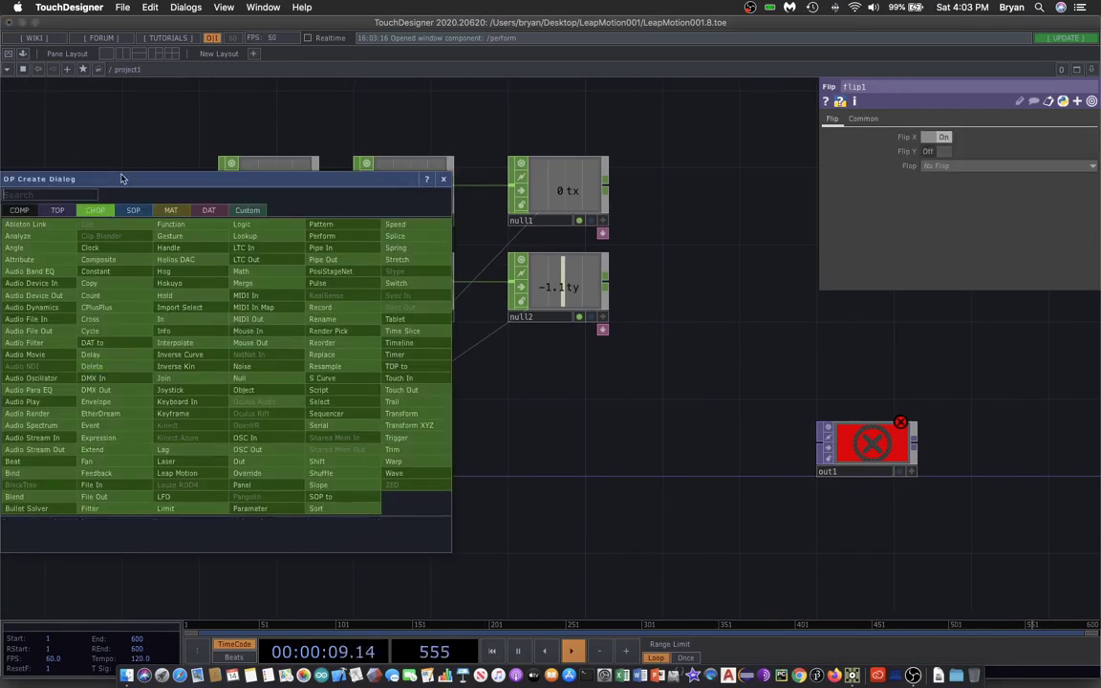
{"action": "left_click_drag", "start_coordinate": [121, 178], "coordinate": [330, 136]}
{"action": "left_click", "coordinate": [226, 169]}
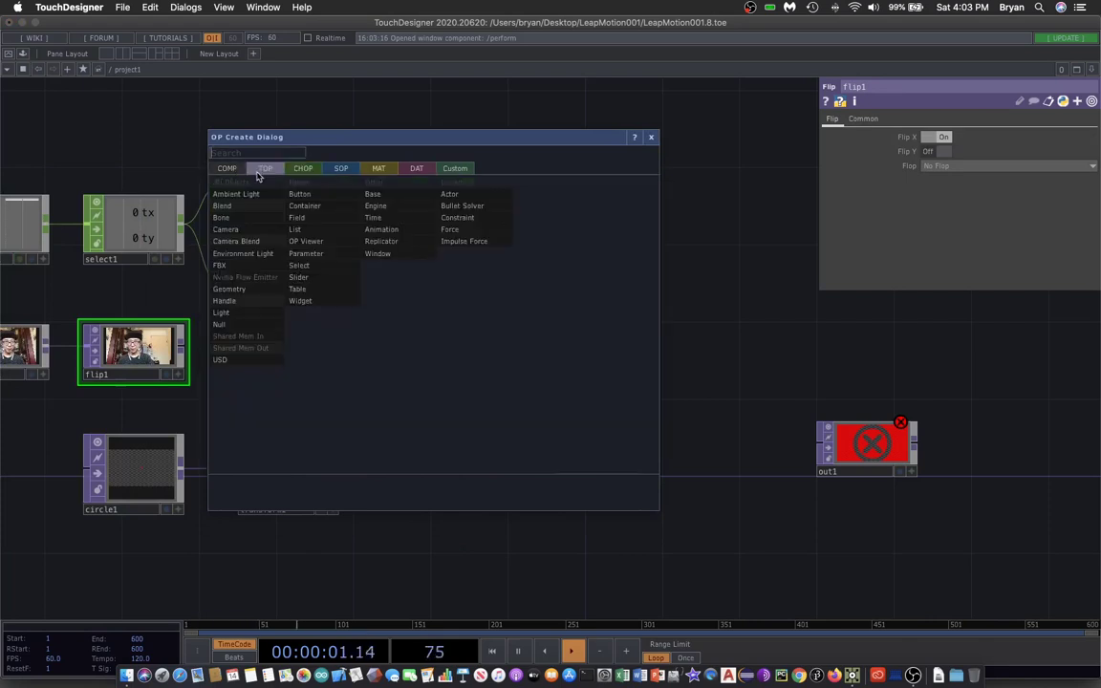
{"action": "left_click", "coordinate": [257, 174]}
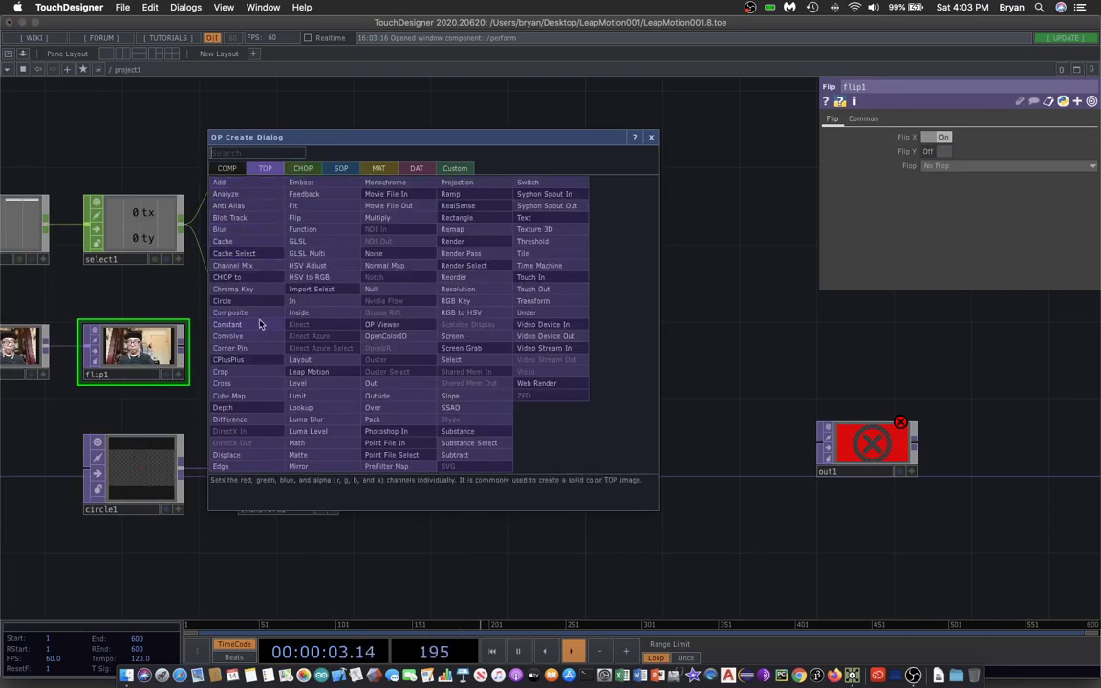
{"action": "left_click", "coordinate": [238, 313]}
{"action": "left_click", "coordinate": [688, 389]}
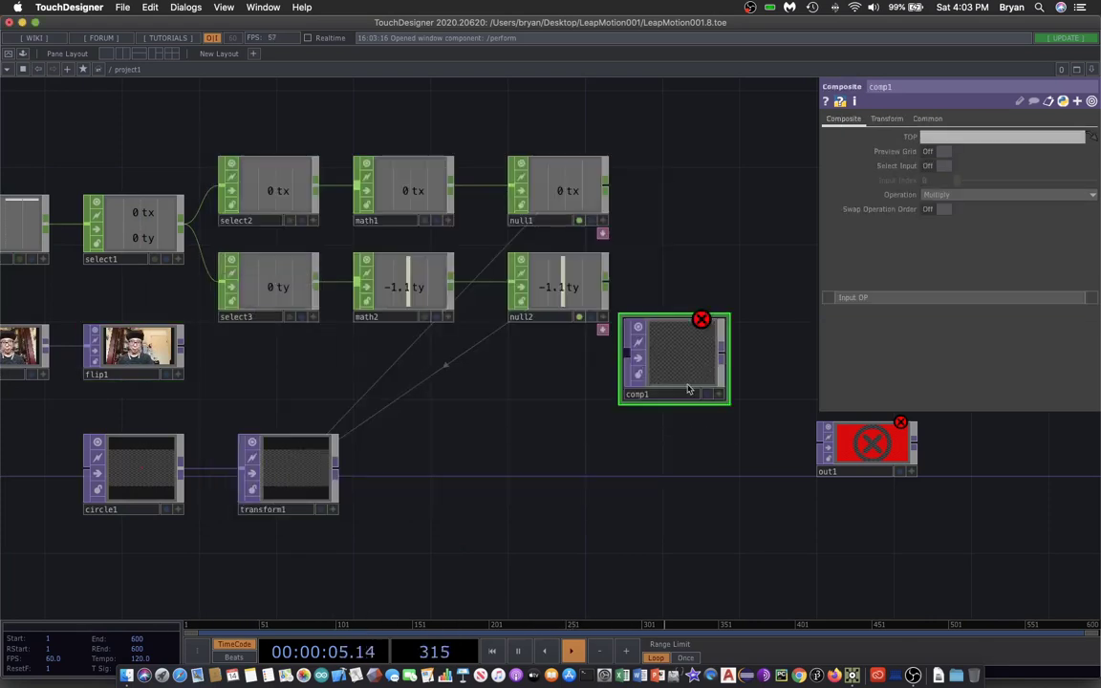
- Wire flip1 and transform1 into comp1 and move comp1 between transform1 and out1
{"action": "left_click_drag", "start_coordinate": [186, 356], "coordinate": [626, 355]}
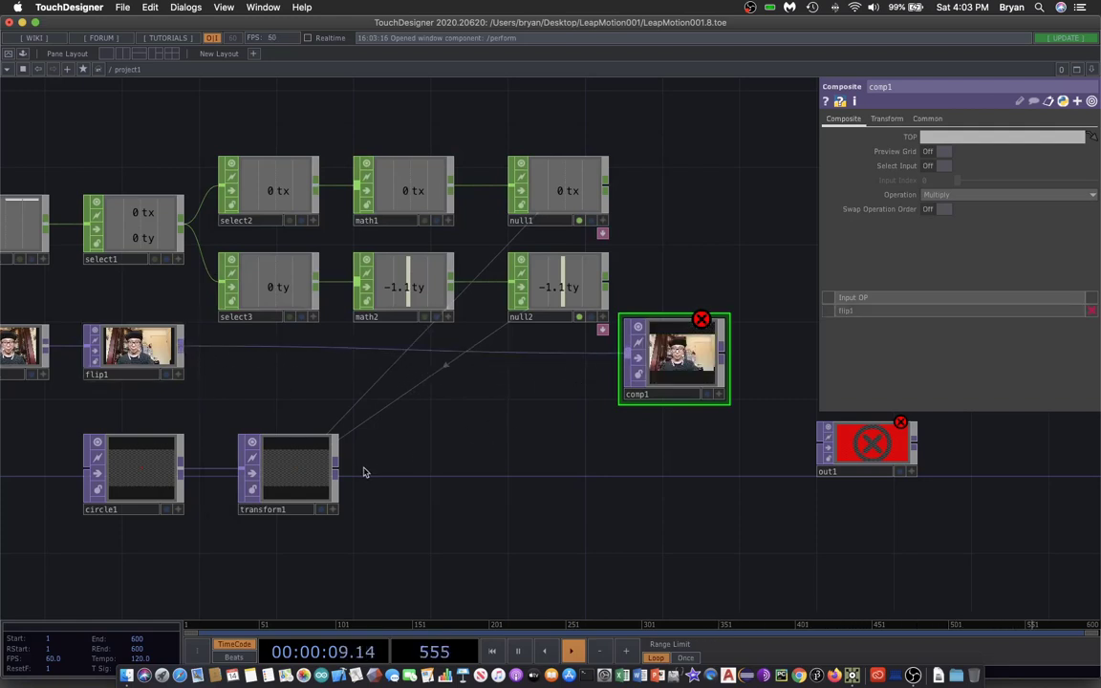
{"action": "left_click_drag", "start_coordinate": [341, 473], "coordinate": [623, 373]}
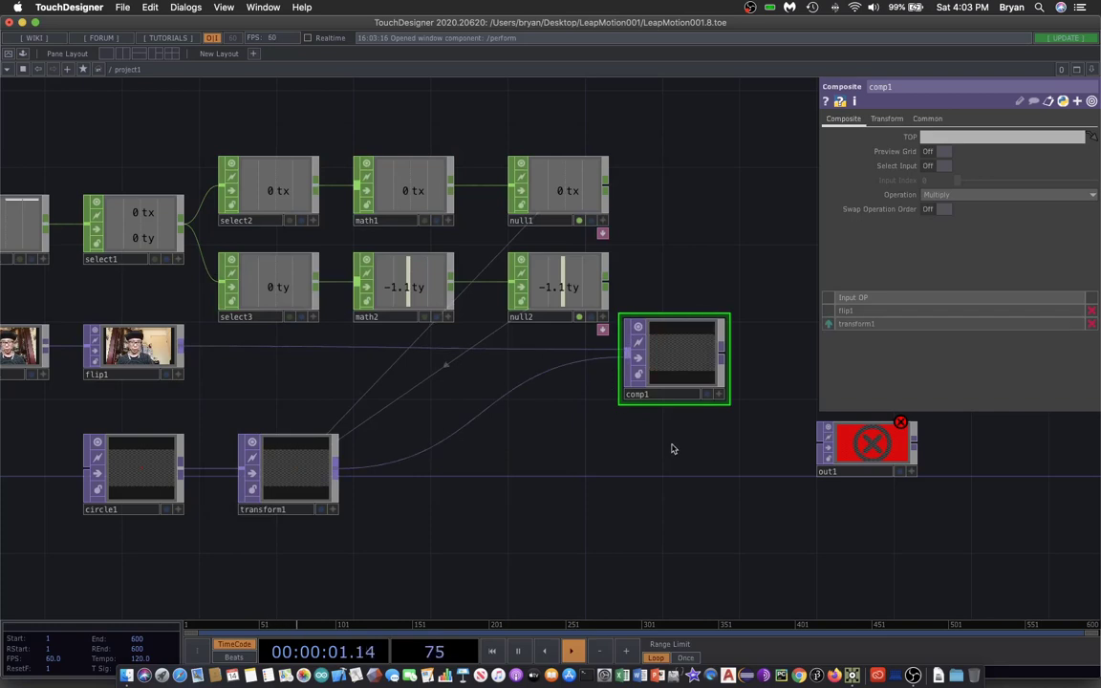
{"action": "left_click_drag", "start_coordinate": [699, 376], "coordinate": [824, 440]}
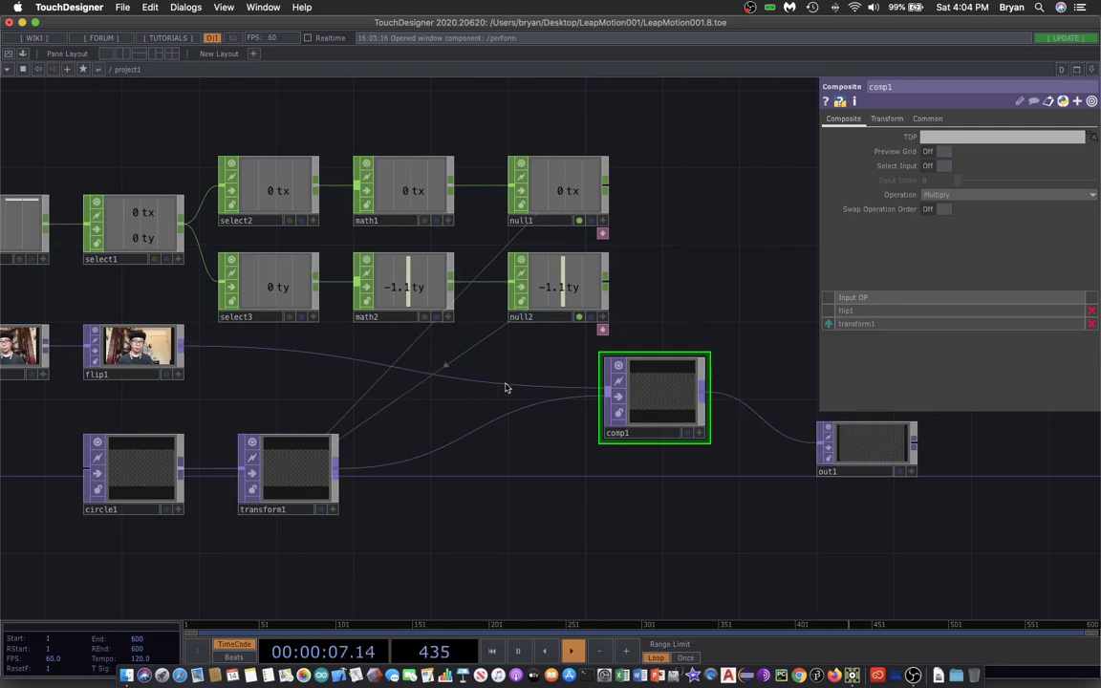
- Set comp1's Operation to Over and show its output behind the network
{"action": "left_click", "coordinate": [963, 195]}
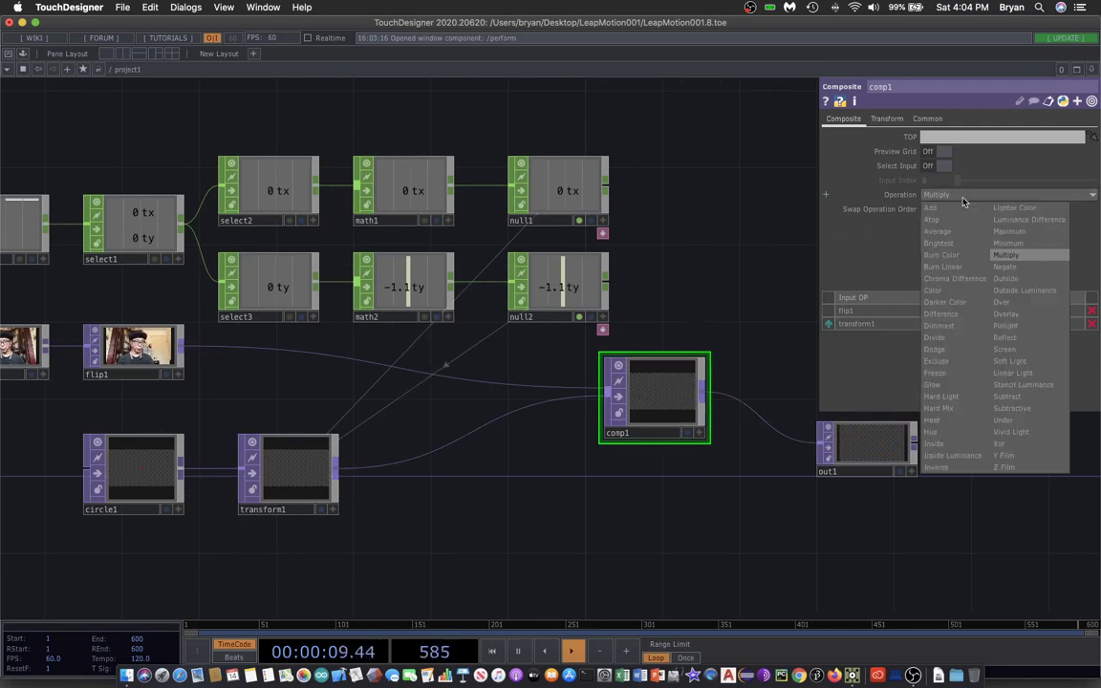
{"action": "left_click", "coordinate": [1001, 302]}
{"action": "left_click", "coordinate": [689, 433]}
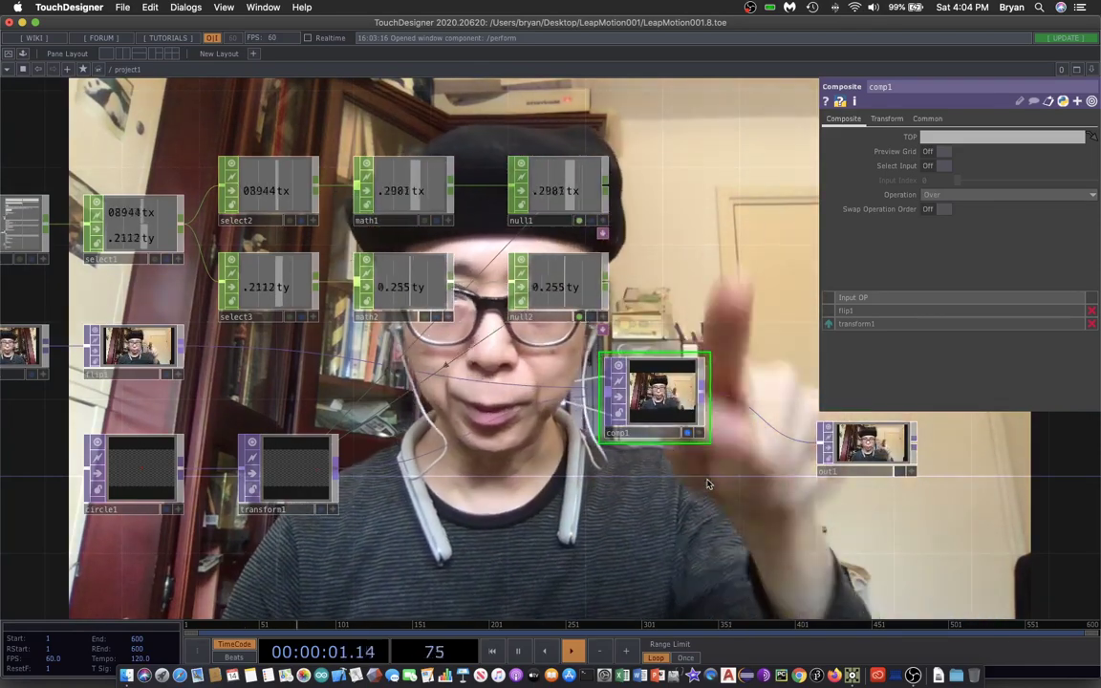
- Switch comp1's Operation from Over to Under
{"action": "left_click_drag", "start_coordinate": [645, 556], "coordinate": [447, 580]}
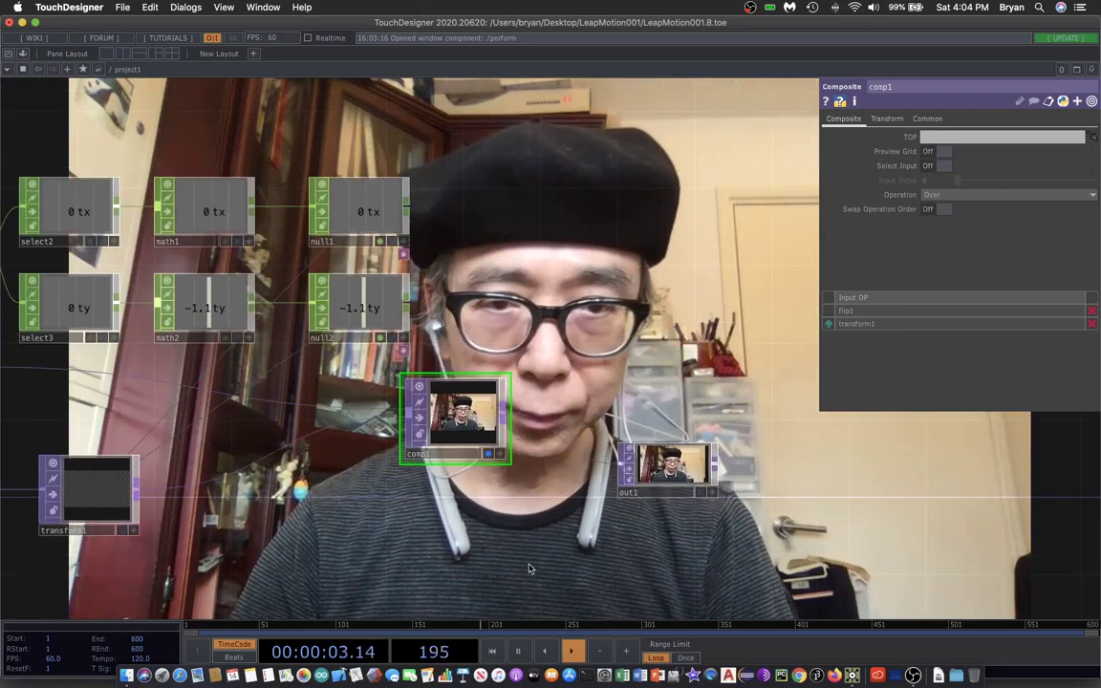
{"action": "left_click", "coordinate": [932, 195]}
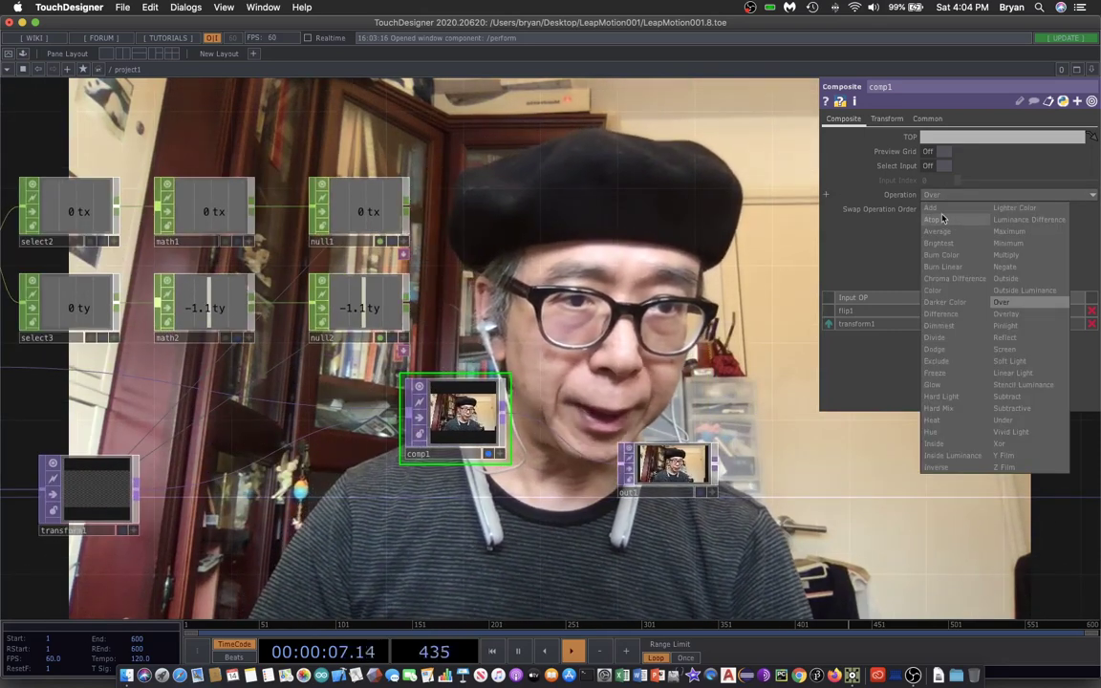
{"action": "left_click", "coordinate": [1004, 419]}
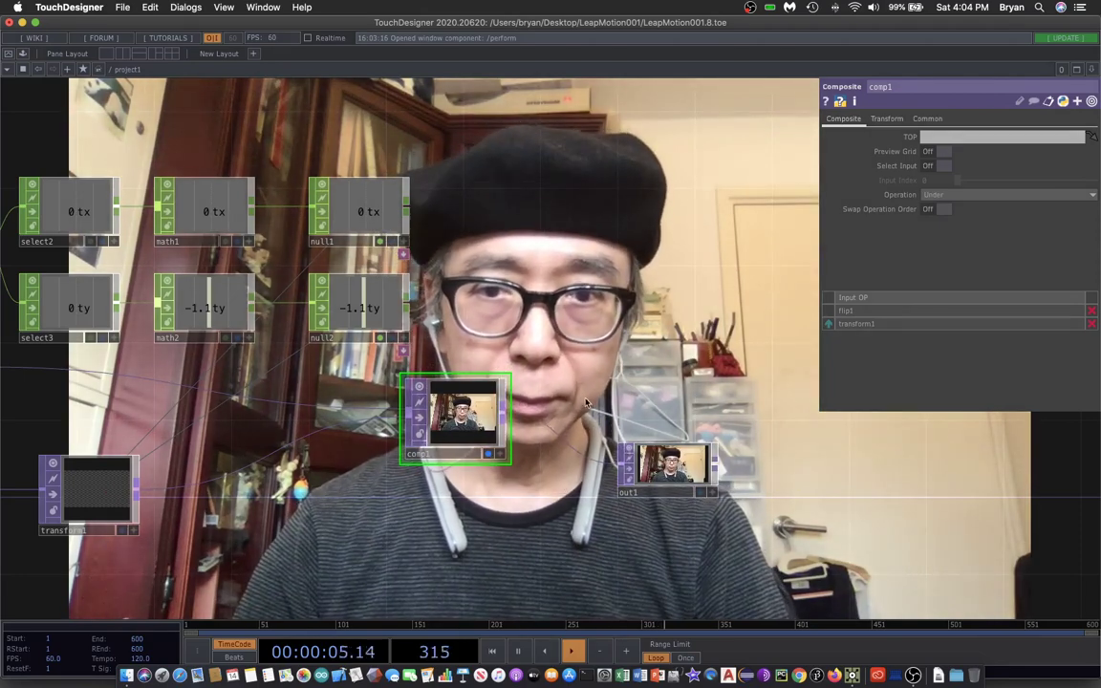
- Turn off comp1's background display, save as LeapMotion001.9.toe, and preview output in perform mode
{"action": "left_click", "coordinate": [486, 455]}
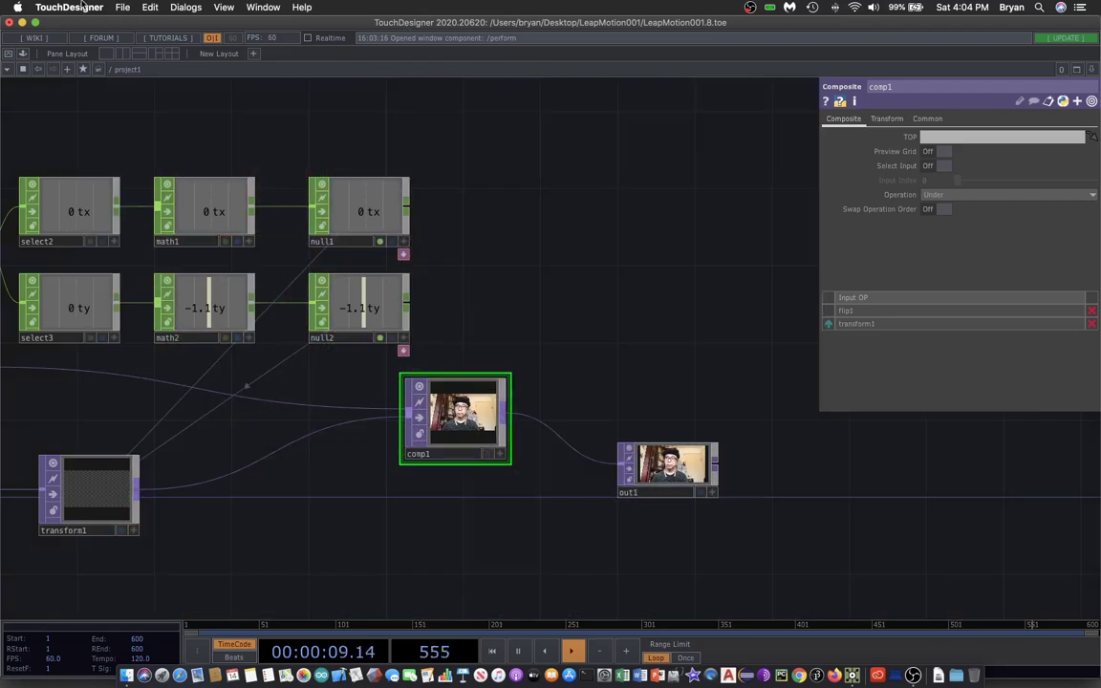
{"action": "left_click", "coordinate": [123, 8]}
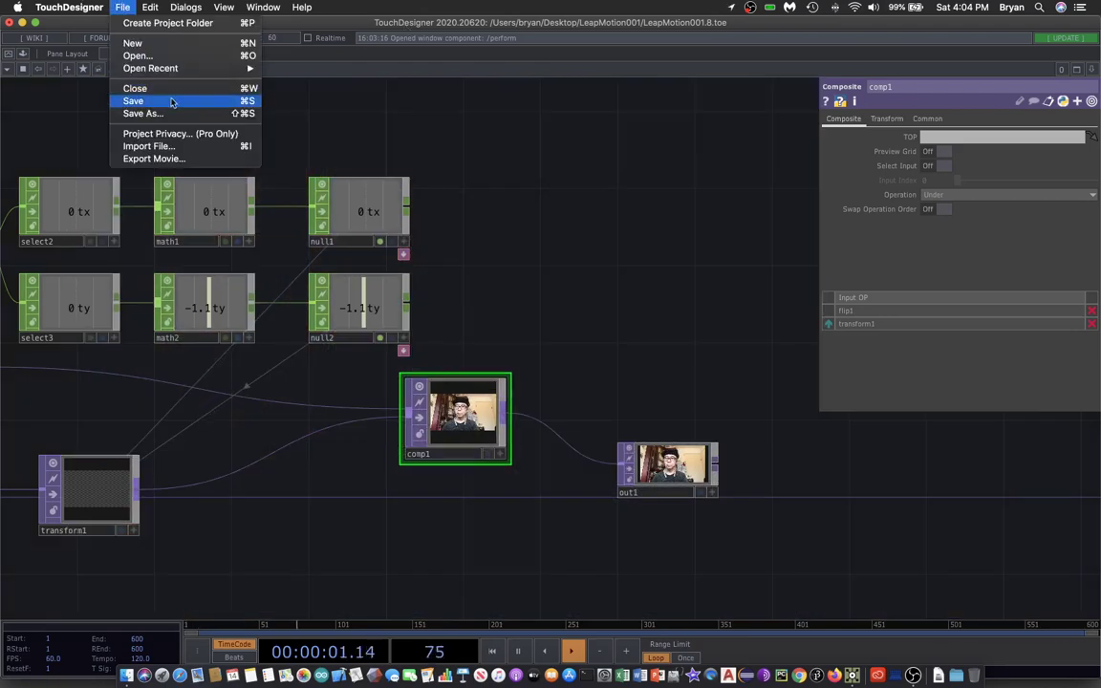
{"action": "left_click", "coordinate": [172, 103]}
{"action": "left_click_drag", "start_coordinate": [121, 113], "coordinate": [546, 118]}
{"action": "left_click", "coordinate": [9, 55]}
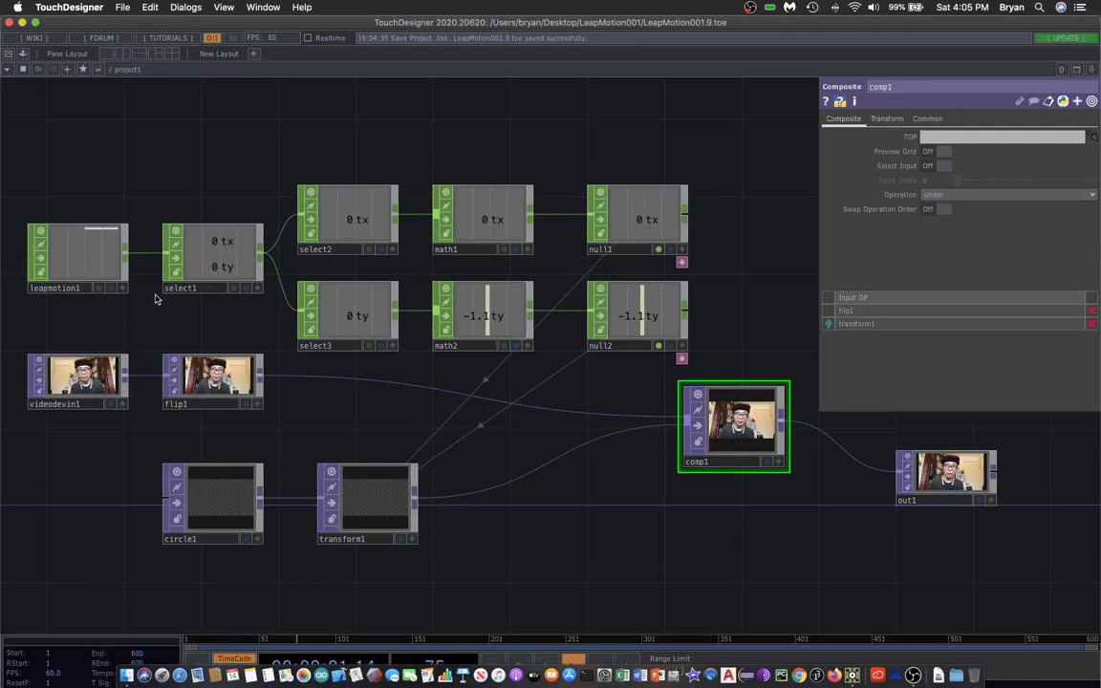
- Review the remapping ranges of math1 and math2
{"action": "left_click", "coordinate": [497, 213]}
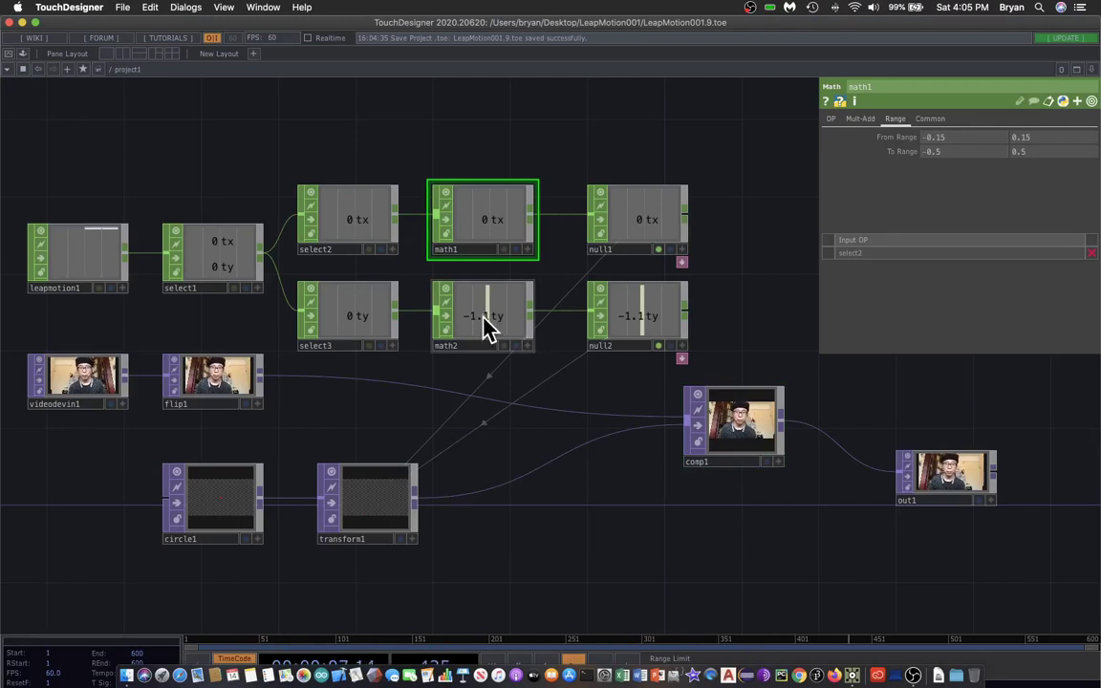
{"action": "left_click", "coordinate": [483, 320]}
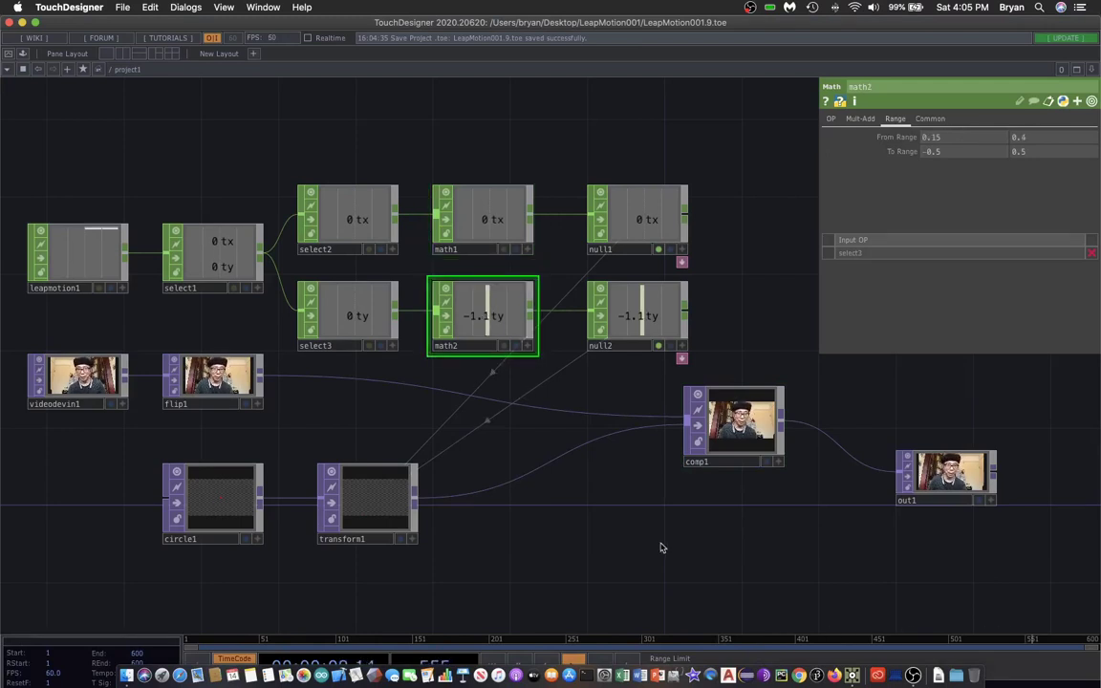
{"action": "left_click_drag", "start_coordinate": [659, 548], "coordinate": [682, 548]}
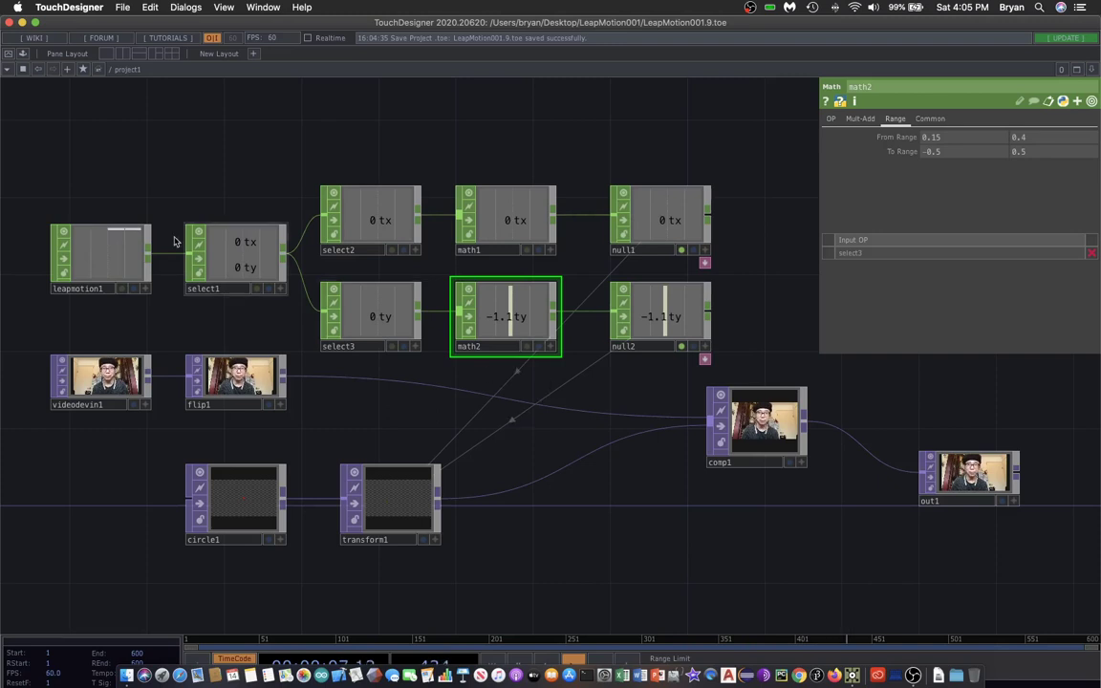
- Save the project as LeapMotion001.10.toe
{"action": "left_click", "coordinate": [123, 8]}
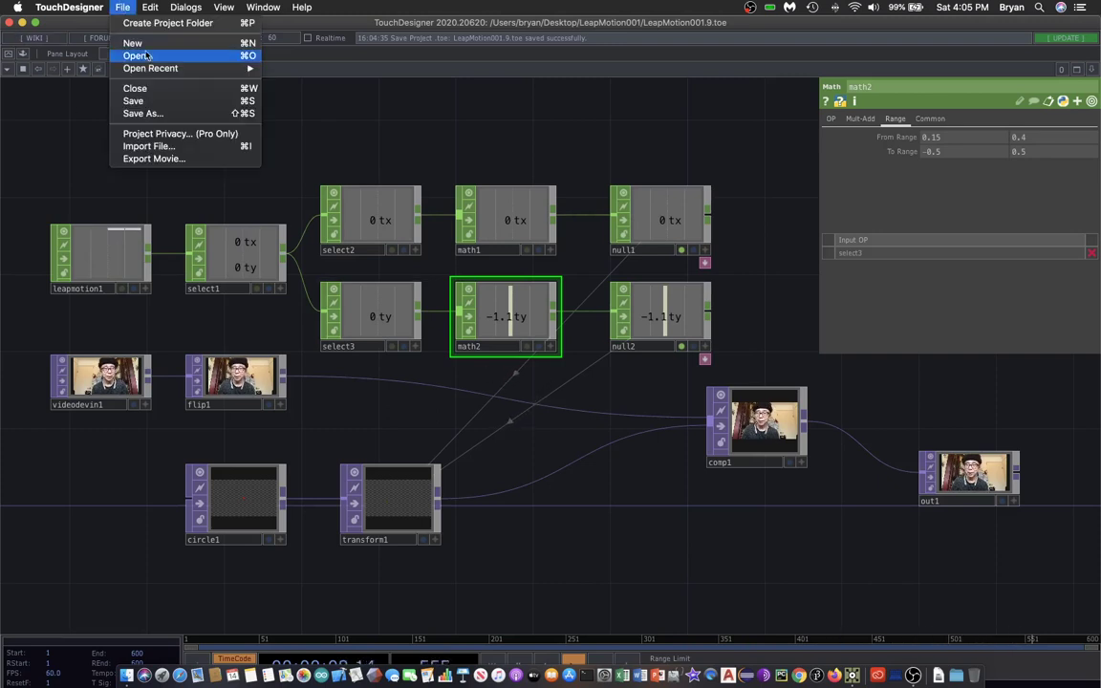
{"action": "left_click", "coordinate": [162, 103]}
{"action": "scroll", "coordinate": [216, 130], "scroll_direction": "left", "scroll_amount": 3}
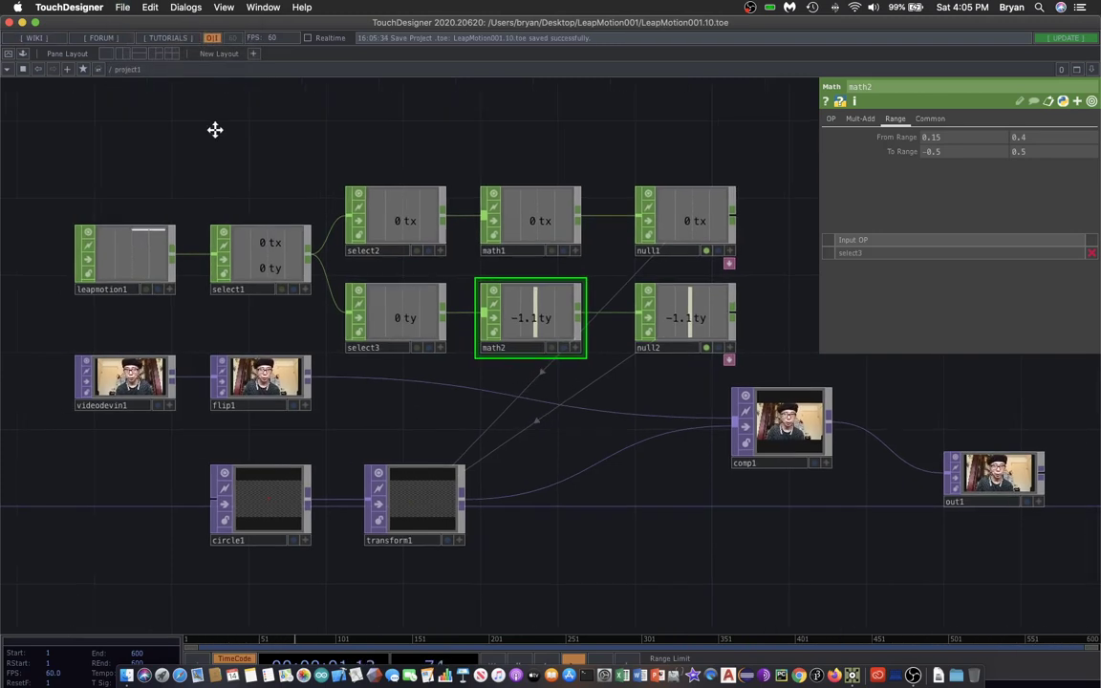